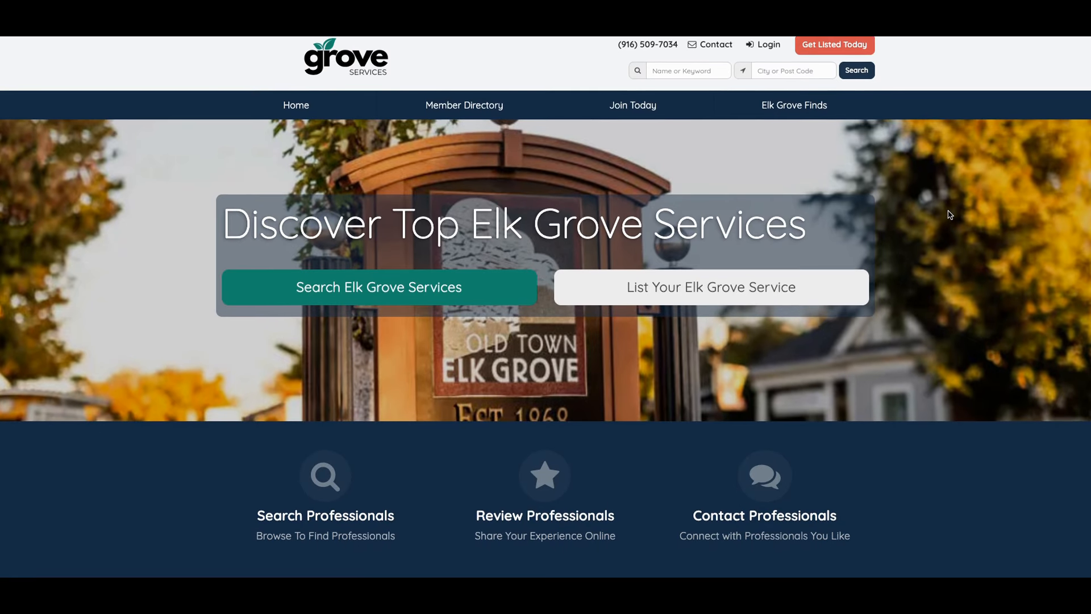
Step: Look over the Elk Grove Services directory homepage from the hero banner to the newest professionals section
scroll(951, 215, "down", 1)
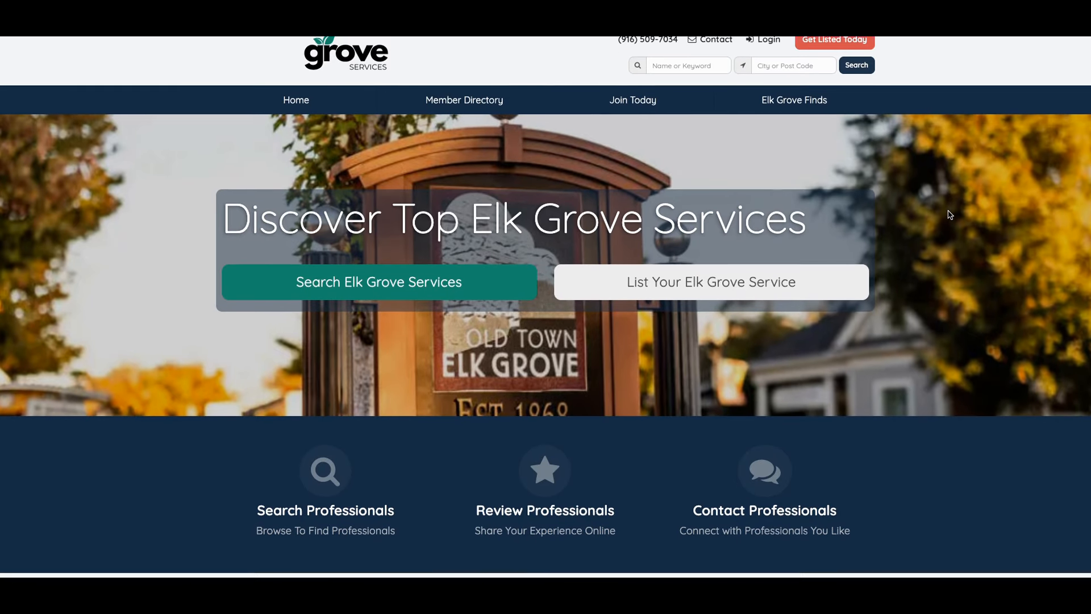
scroll(950, 215, "down", 1)
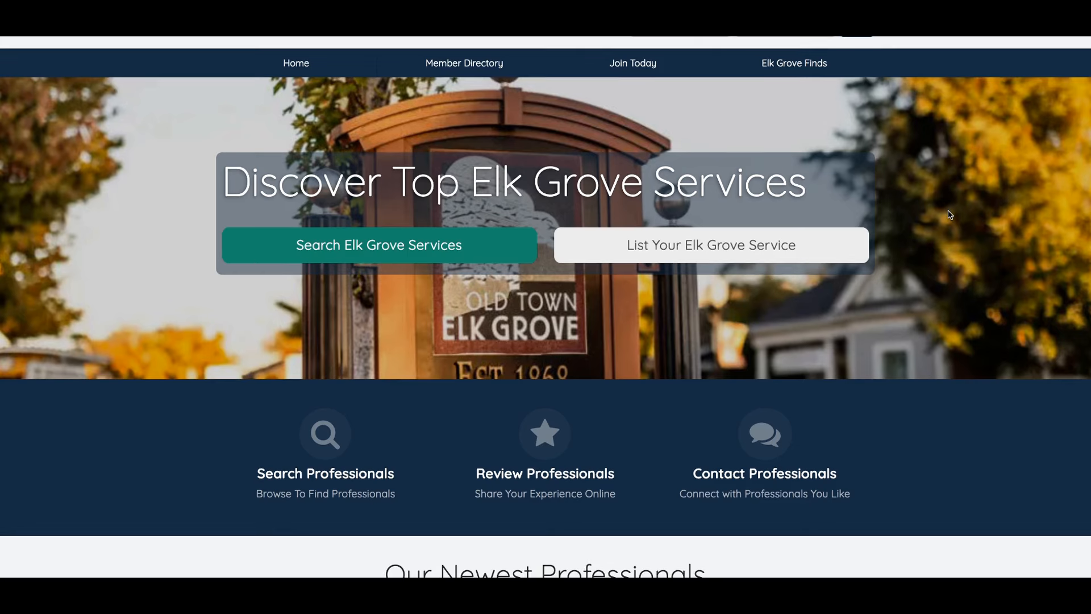
scroll(950, 215, "down", 1)
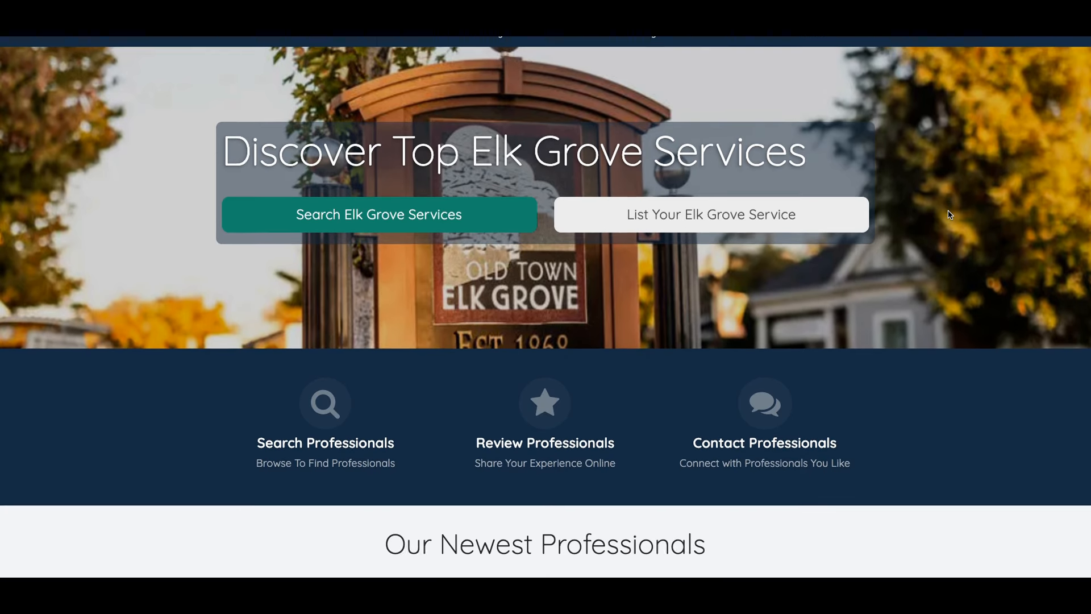
scroll(948, 214, "down", 2)
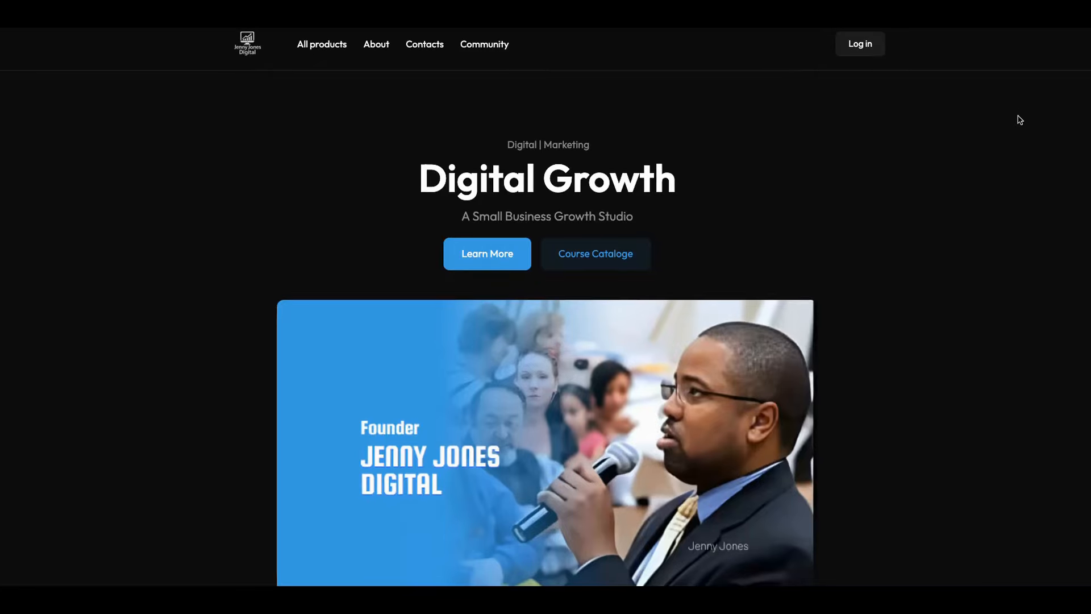
Step: Examine the Digital Growth studio homepage, from its introduction and Brilliant Directories course section through to the Products Showcase
scroll(1018, 117, "down", 1)
scroll(1052, 134, "down", 1)
scroll(1056, 135, "down", 5)
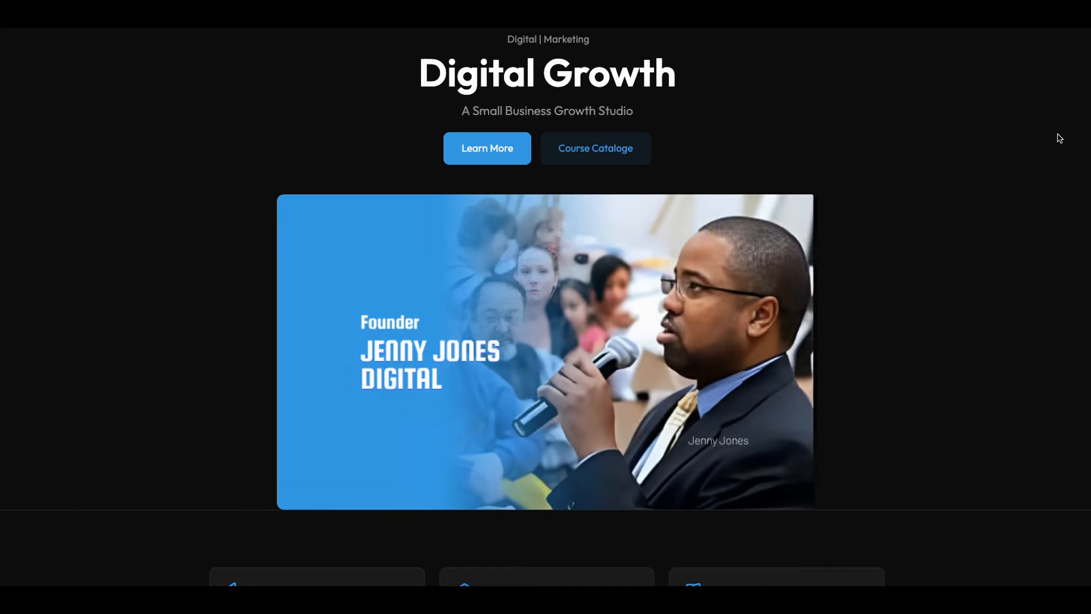
scroll(1064, 143, "down", 6)
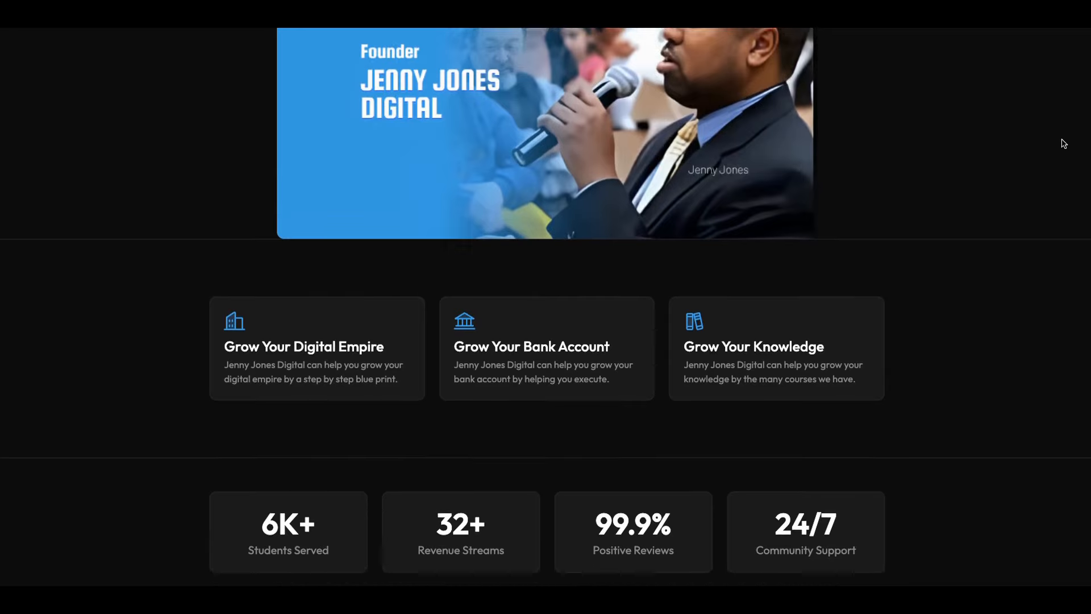
scroll(1070, 148, "down", 2)
scroll(1071, 149, "down", 2)
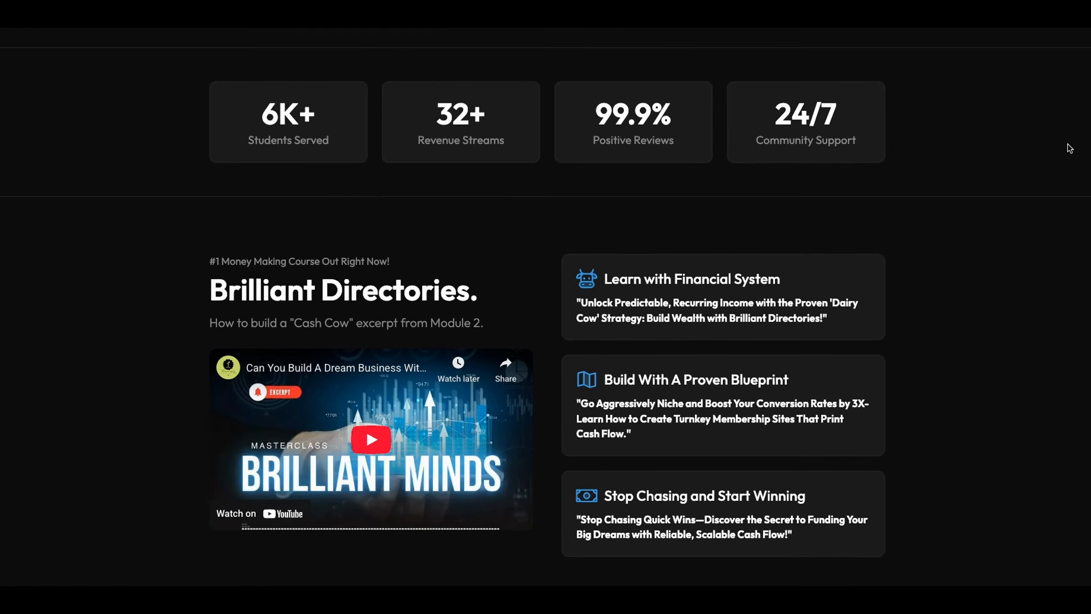
scroll(1070, 148, "down", 2)
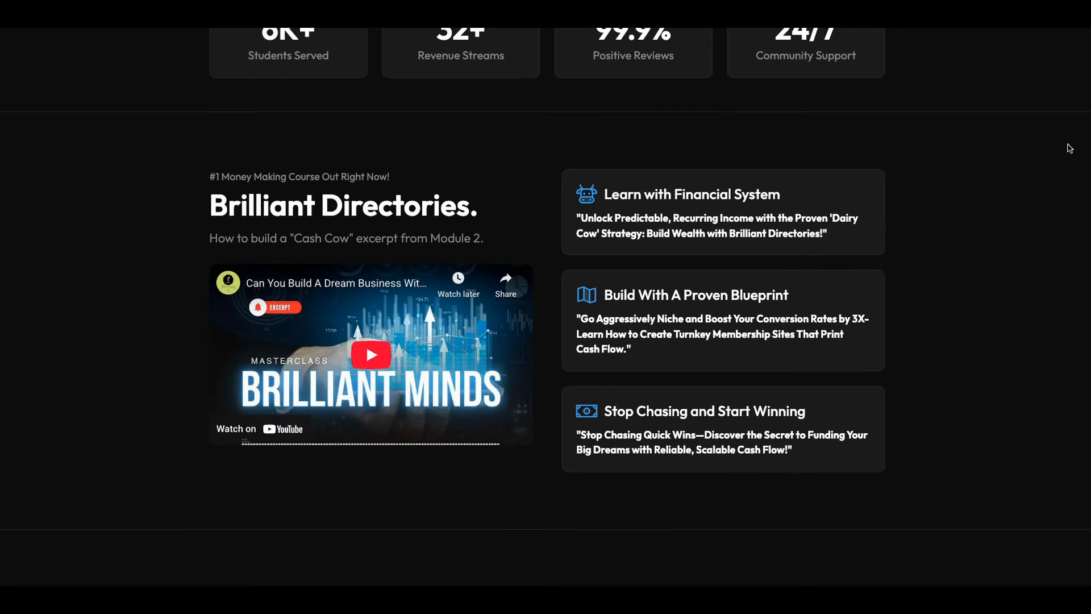
scroll(1071, 148, "down", 2)
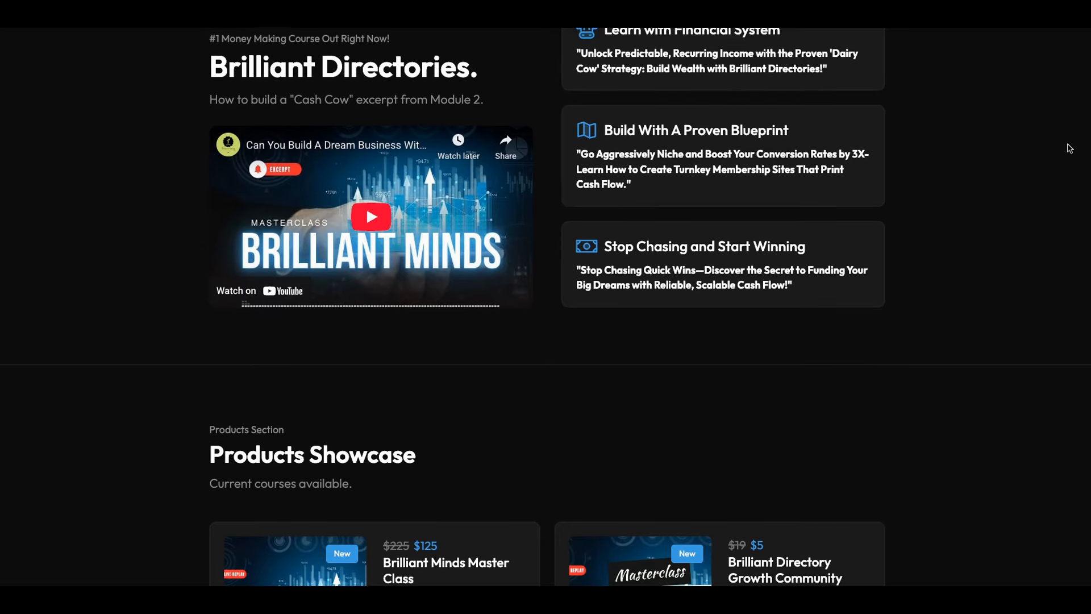
scroll(1070, 148, "down", 3)
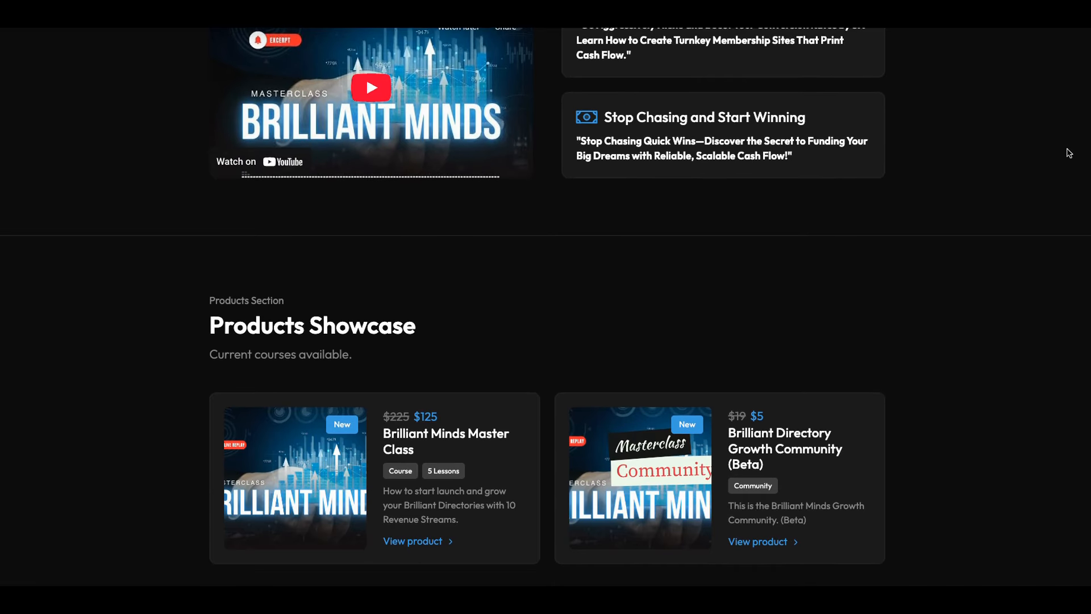
scroll(1063, 153, "down", 1)
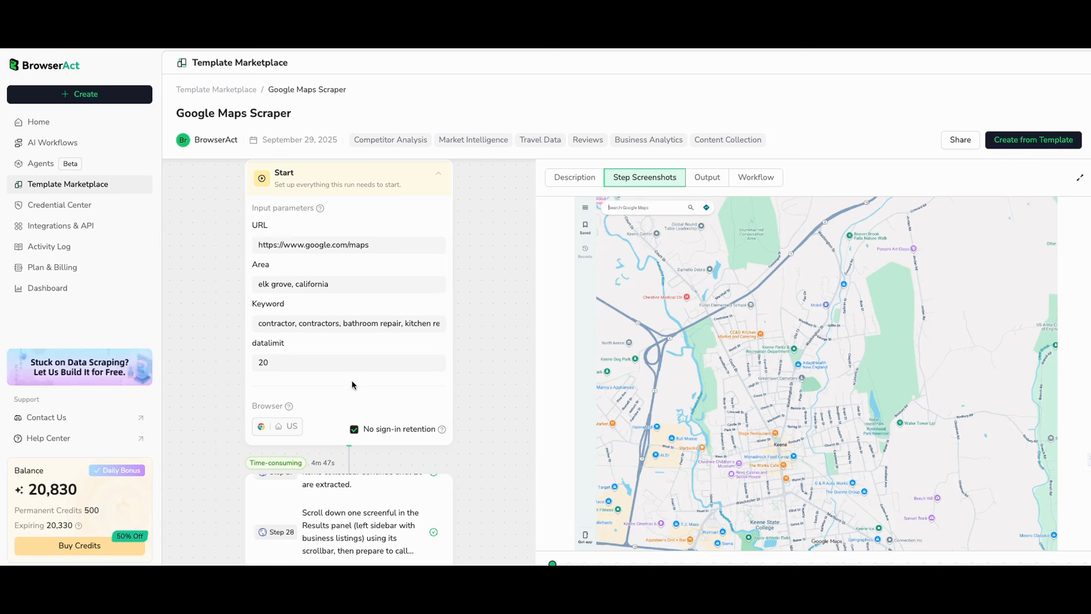
Step: Review the Google Maps Scraper template's input parameters and return its run log to the first step
scroll(382, 425, "down", 1)
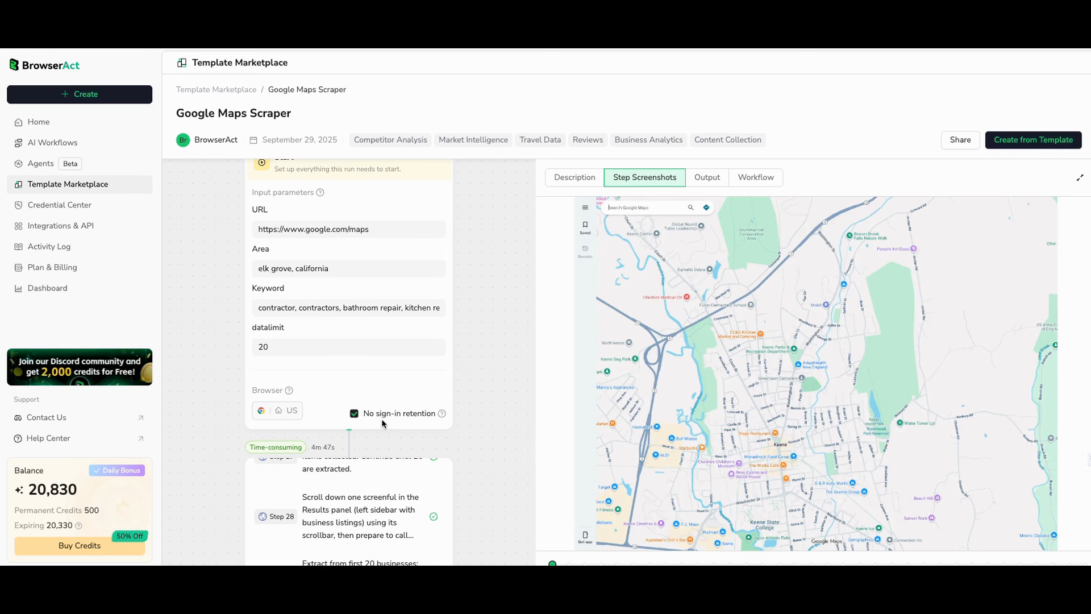
scroll(380, 418, "down", 3)
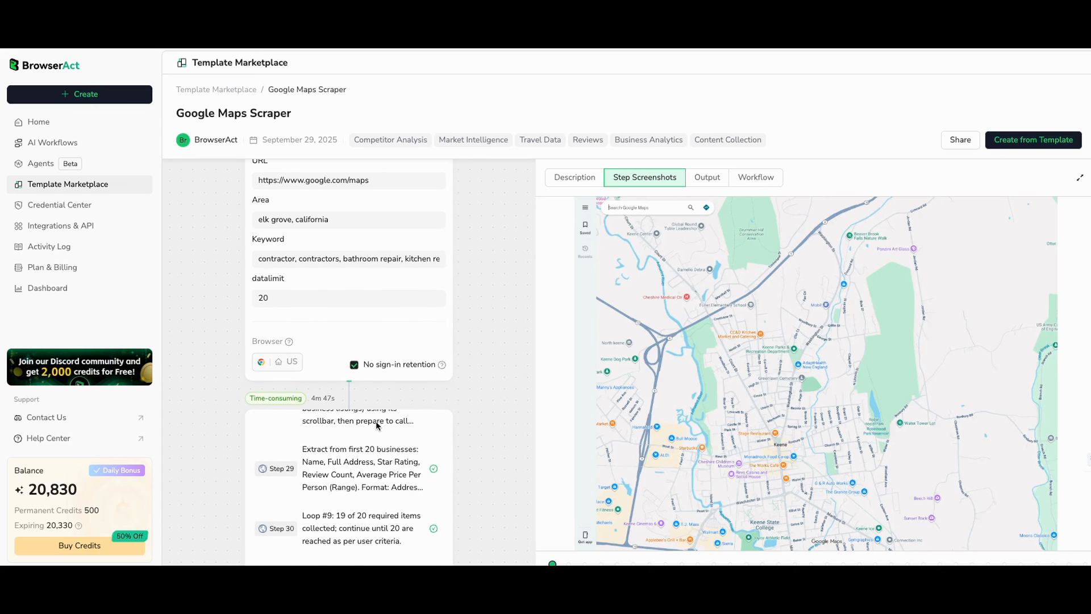
scroll(373, 439, "up", 10)
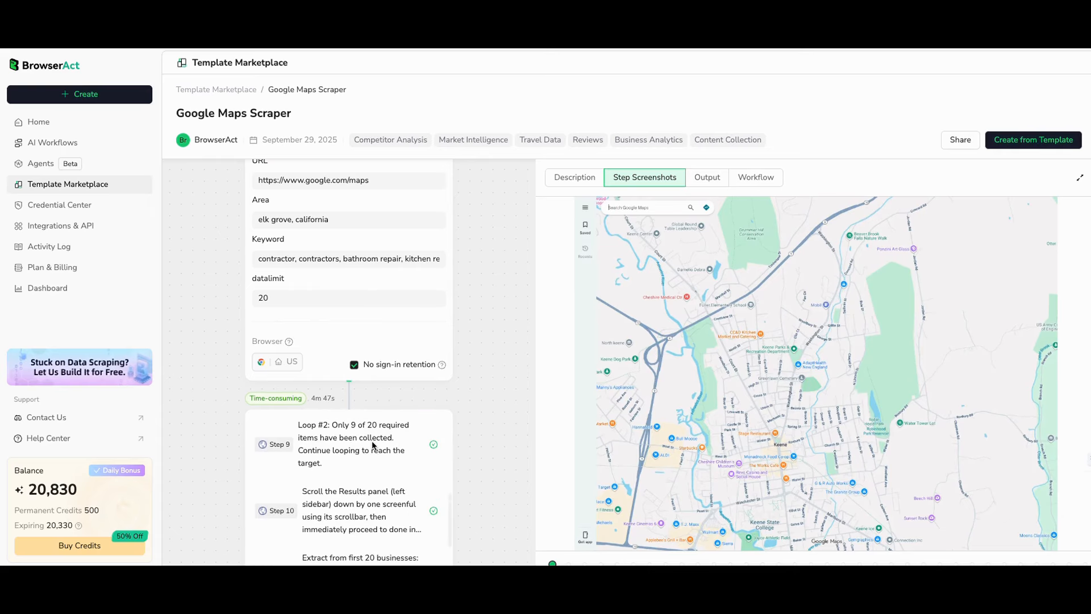
scroll(372, 445, "up", 5)
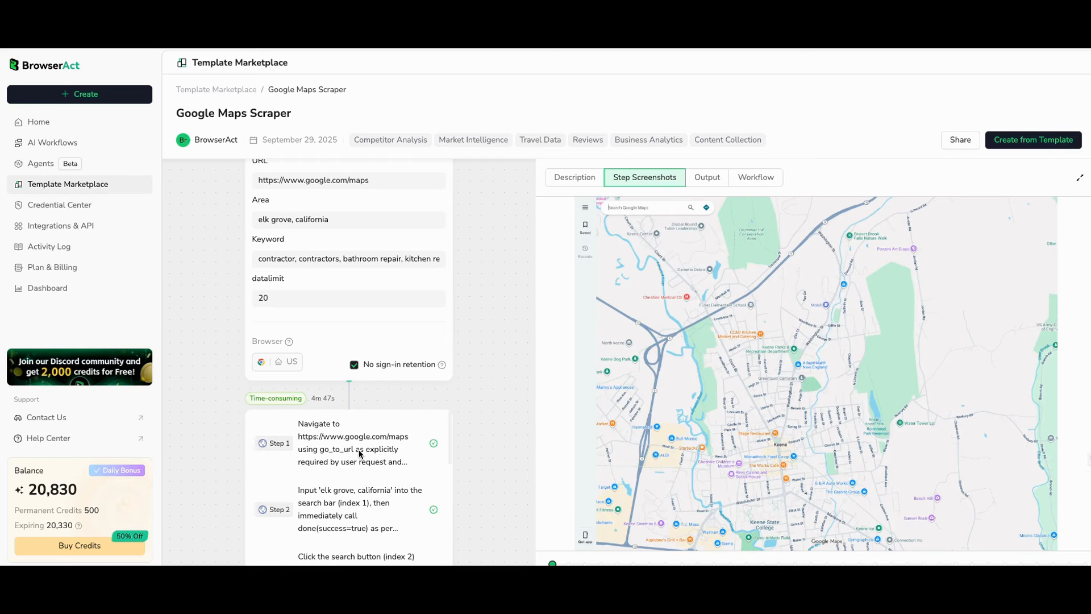
Step: Read the scraper's opening run steps, covering the Google Maps navigation, the area search and the contractor keyword search
scroll(360, 453, "down", 2)
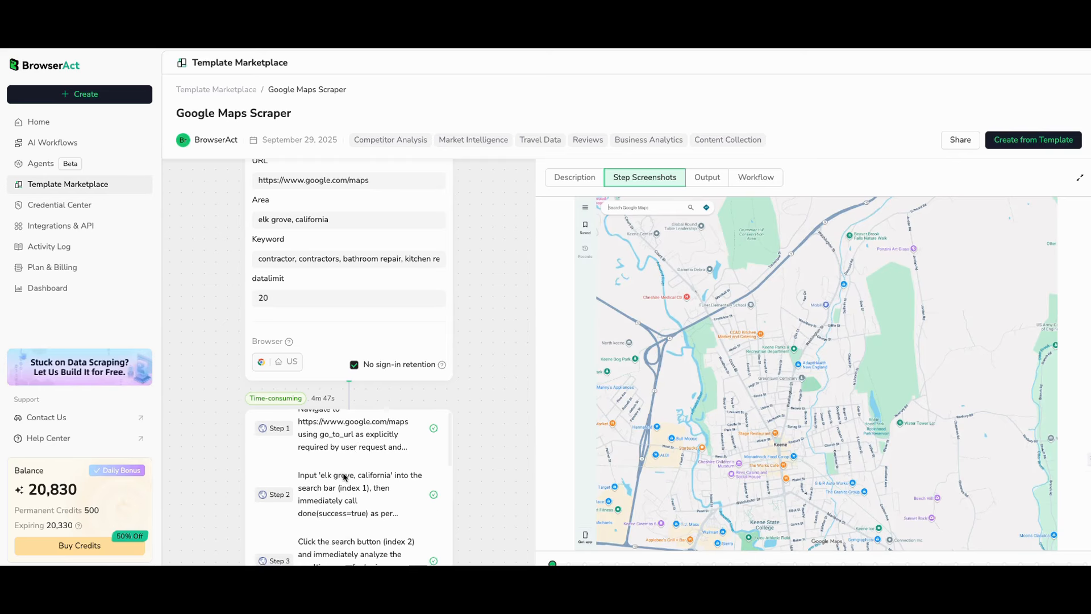
scroll(344, 476, "down", 3)
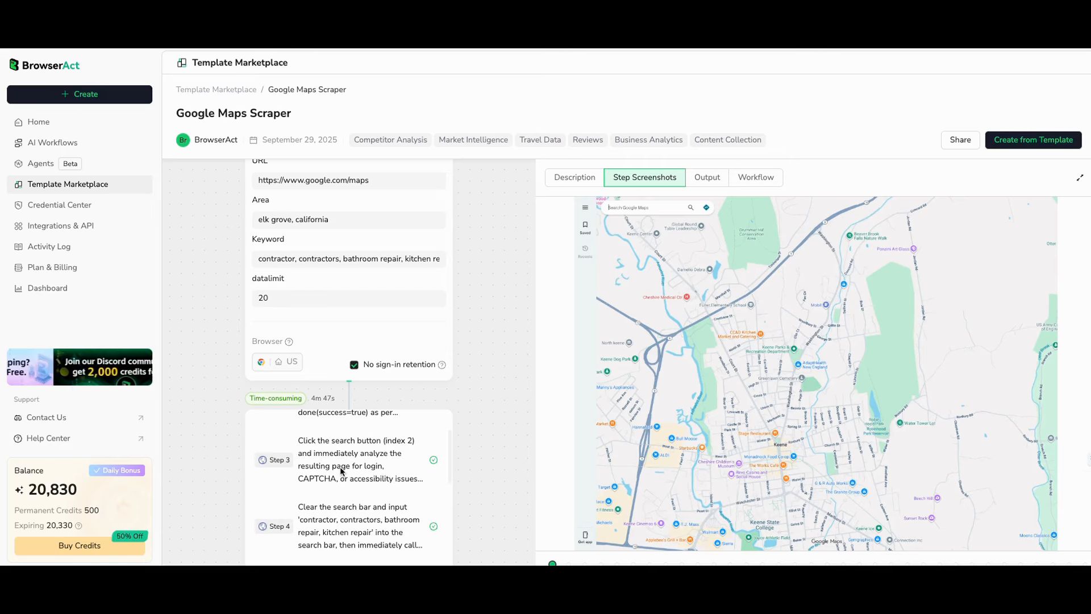
scroll(341, 471, "up", 1)
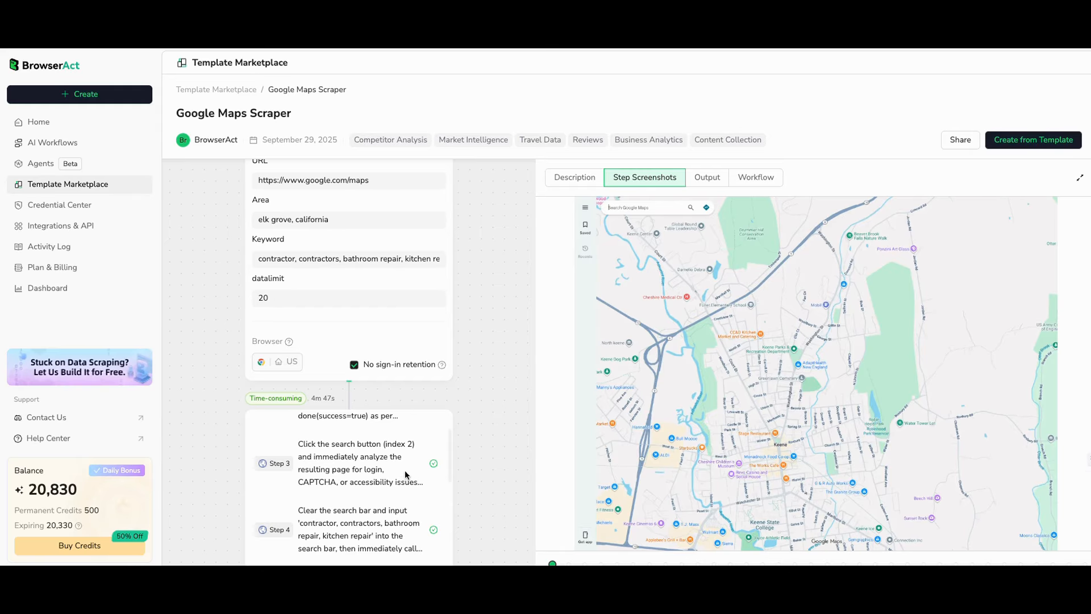
scroll(398, 492, "down", 1)
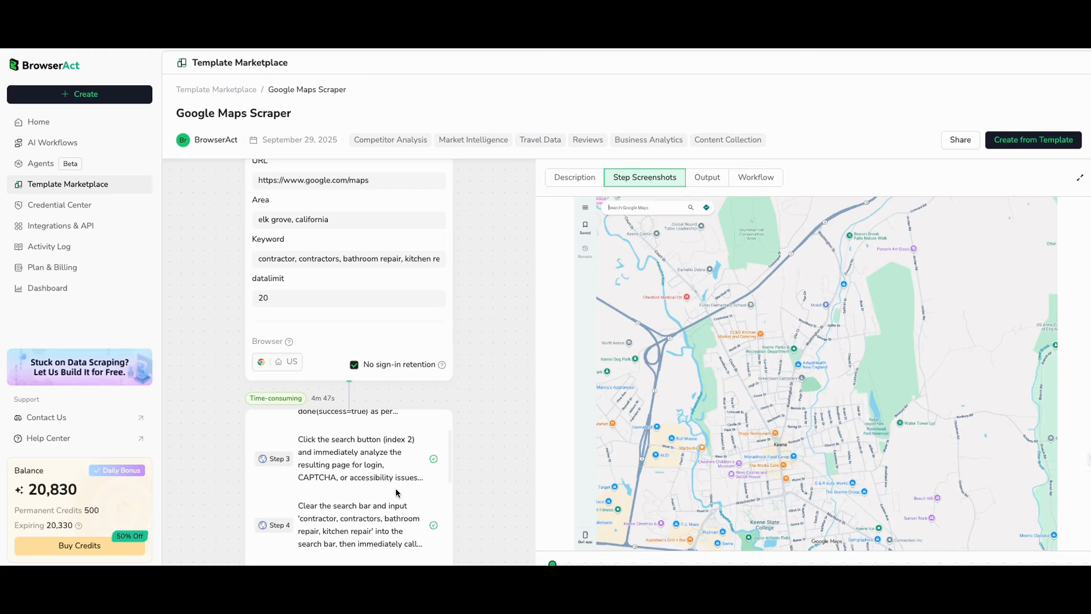
scroll(382, 504, "down", 1)
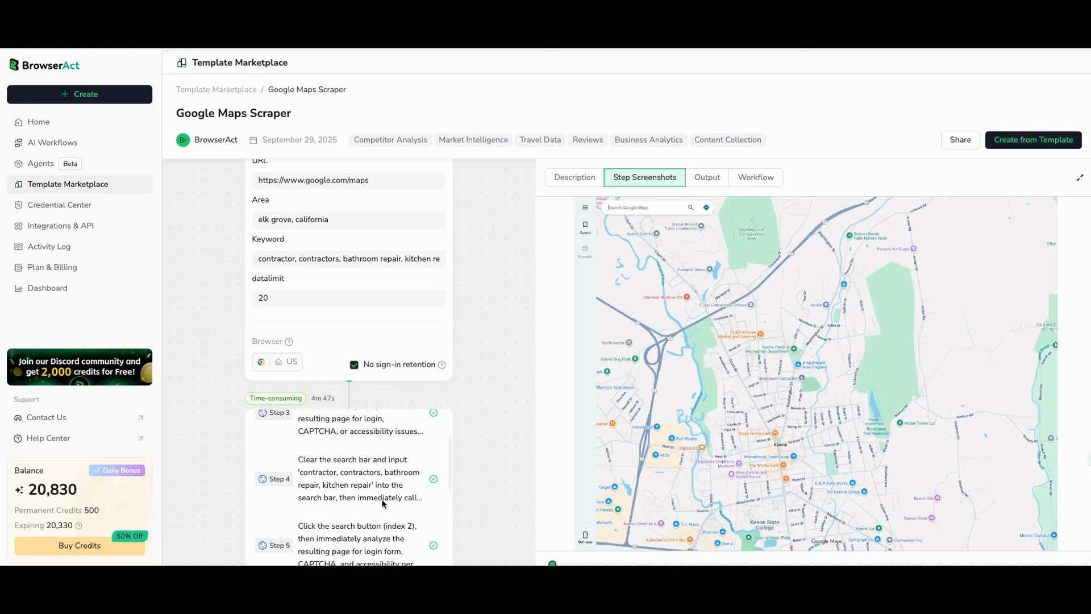
scroll(382, 504, "down", 1)
scroll(382, 504, "up", 1)
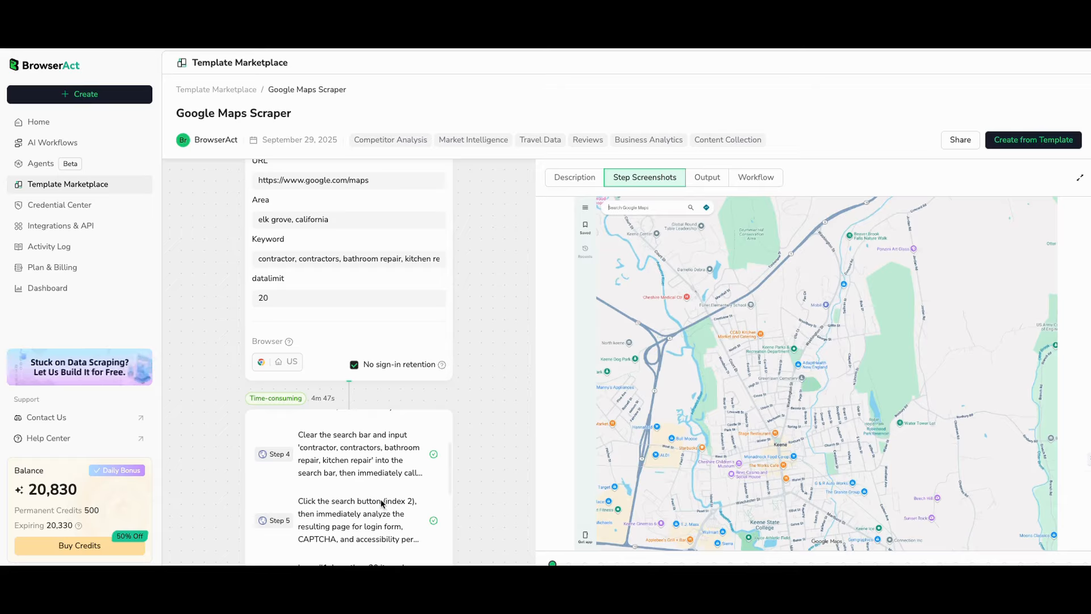
scroll(382, 503, "down", 1)
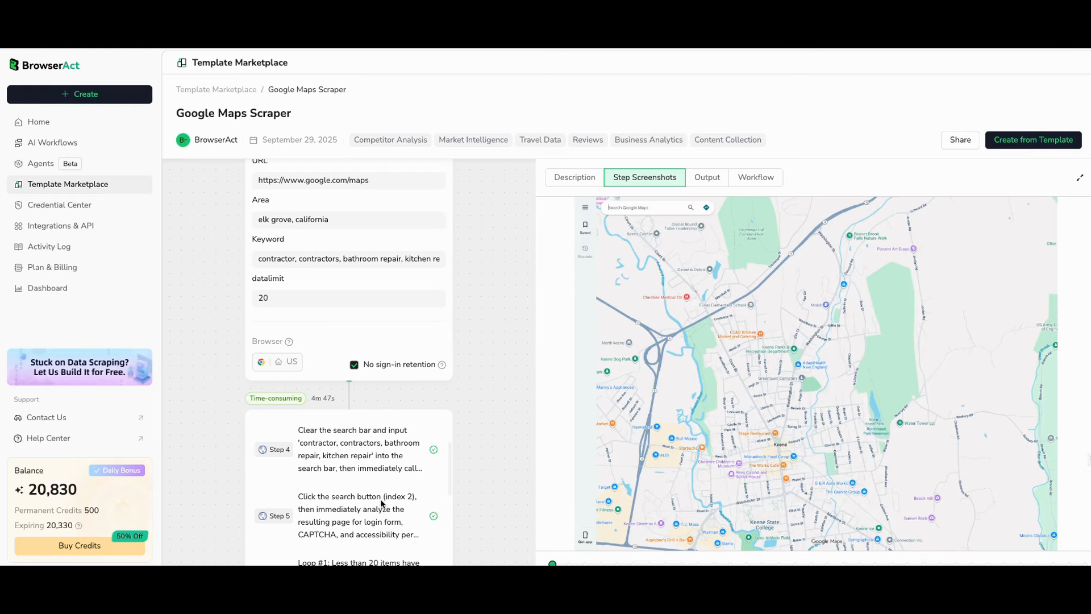
scroll(383, 503, "down", 1)
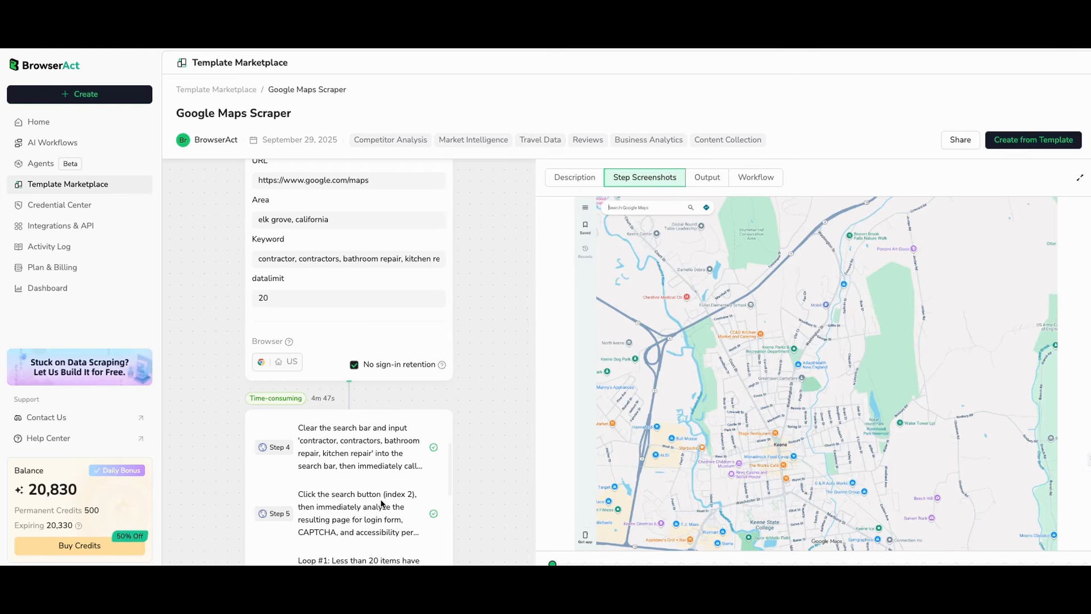
scroll(383, 504, "down", 3)
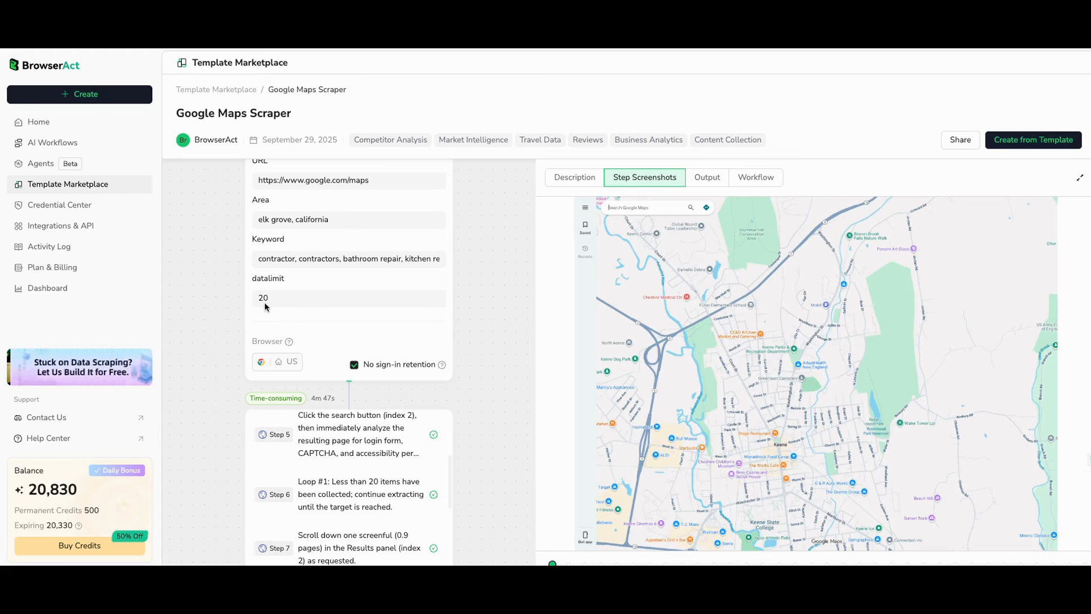
Step: Examine run steps 6 to 9 of the scraper, covering the results scrolling, business data extraction and collection loop
scroll(408, 453, "down", 1)
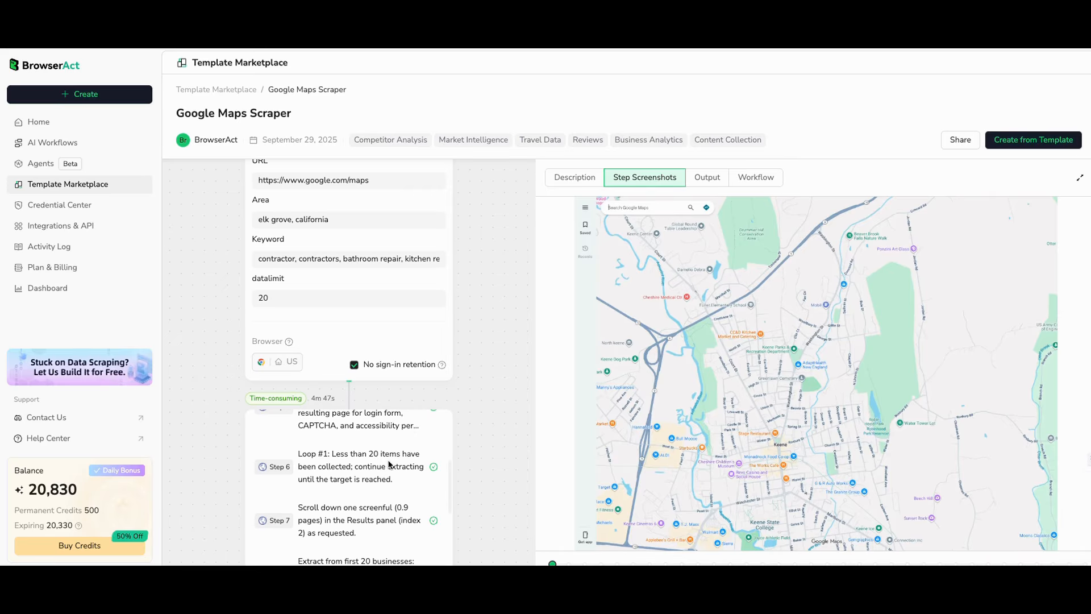
scroll(367, 475, "down", 2)
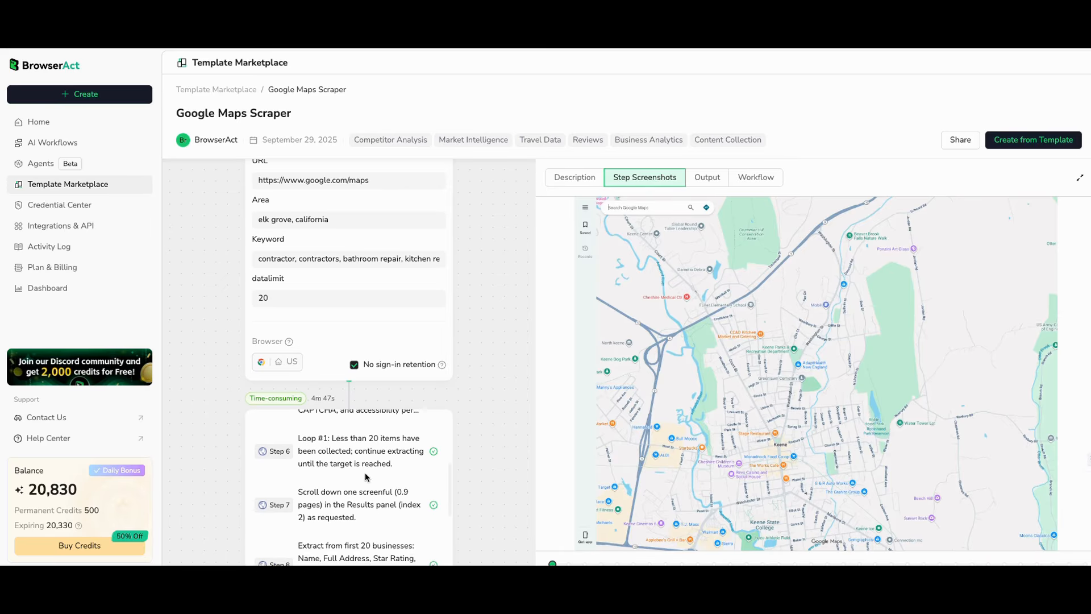
scroll(366, 484, "down", 2)
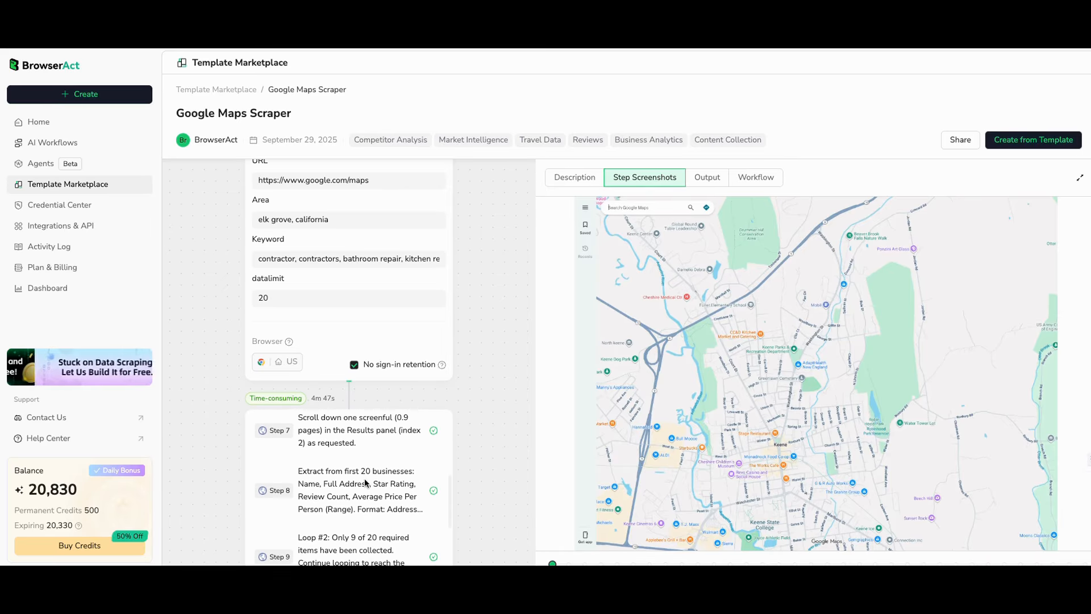
scroll(365, 482, "down", 1)
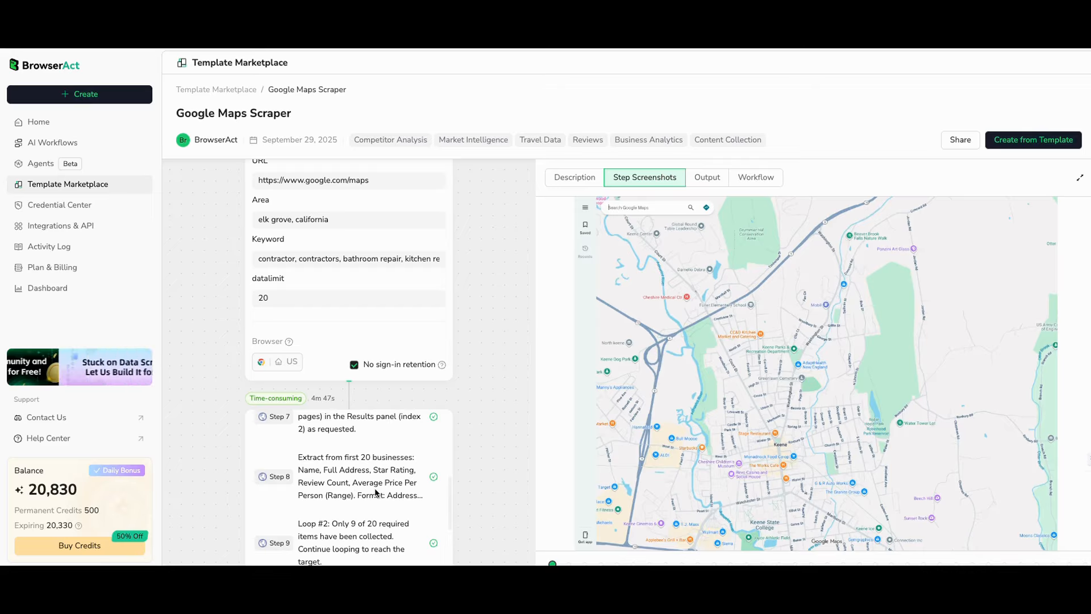
scroll(375, 492, "down", 1)
scroll(377, 493, "down", 1)
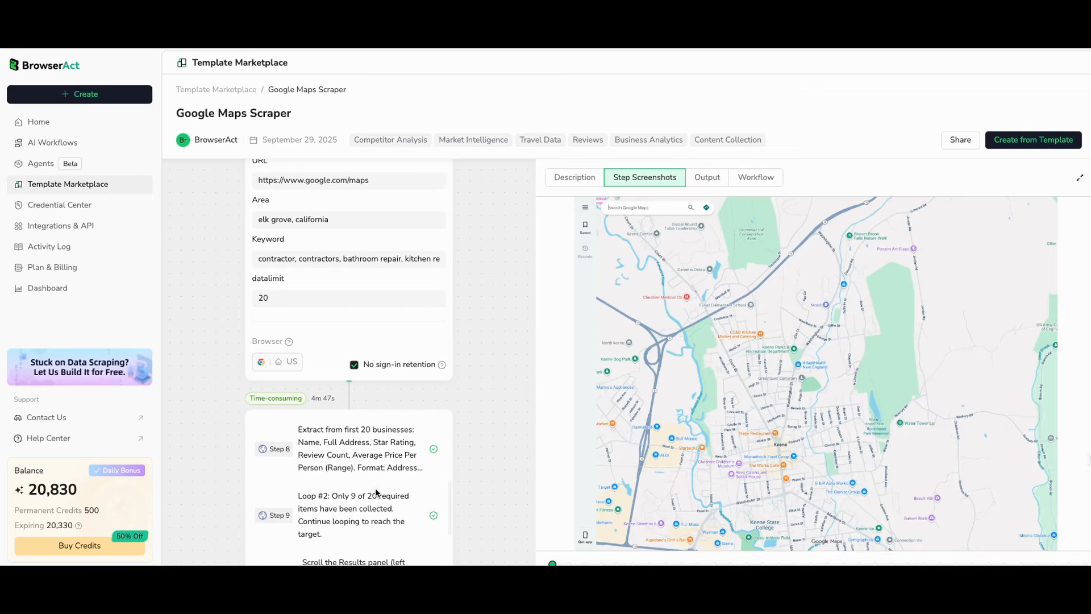
scroll(376, 492, "down", 1)
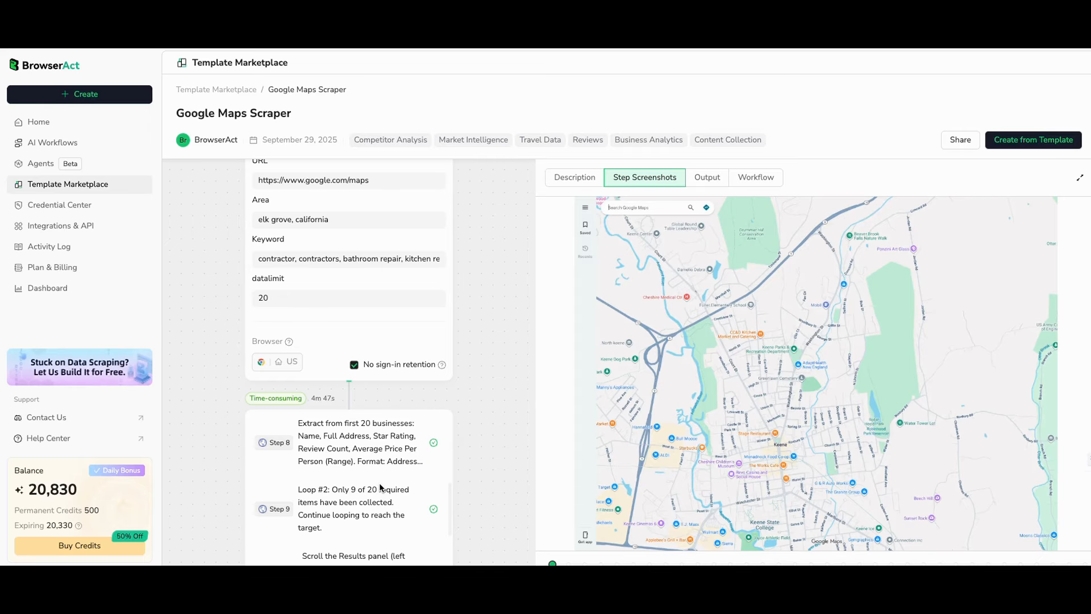
scroll(386, 491, "down", 1)
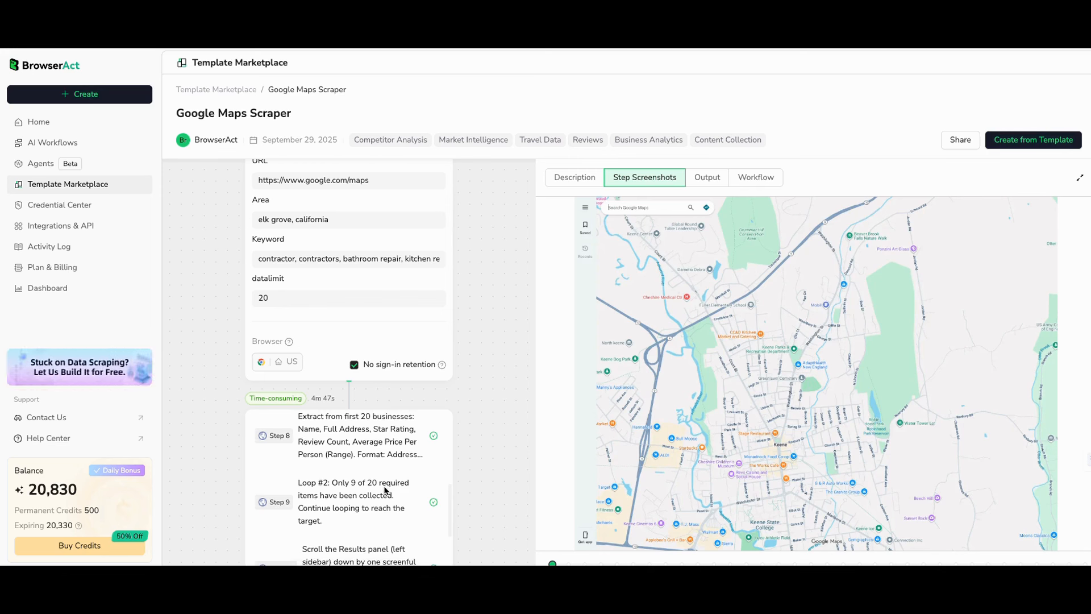
scroll(364, 489, "down", 1)
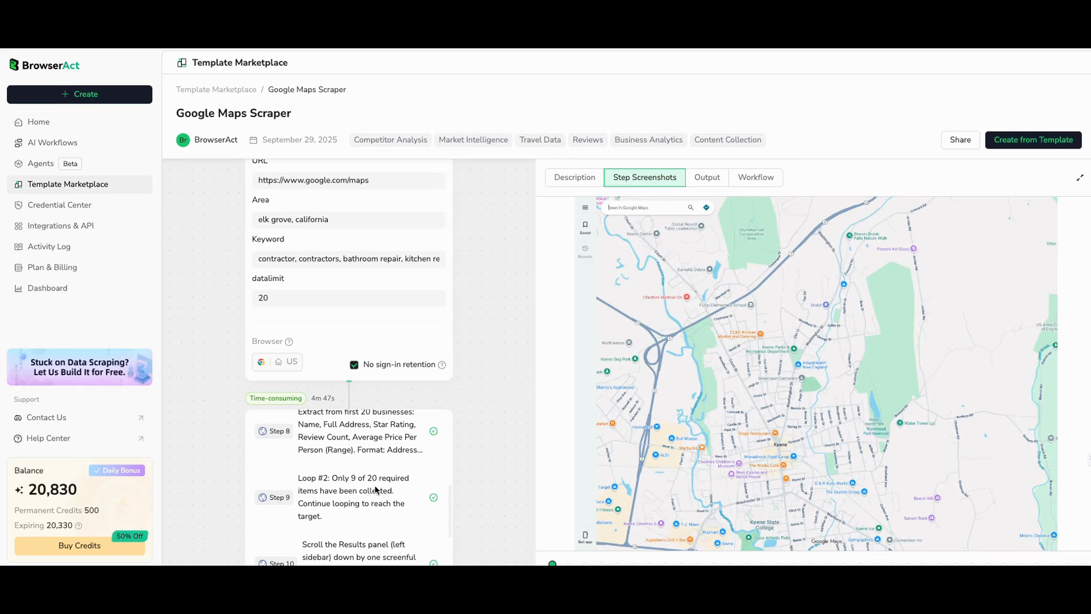
Step: Review how the scraper repeats its scroll, extract and loop actions in run steps 10 to 16
scroll(364, 492, "down", 2)
scroll(362, 477, "down", 1)
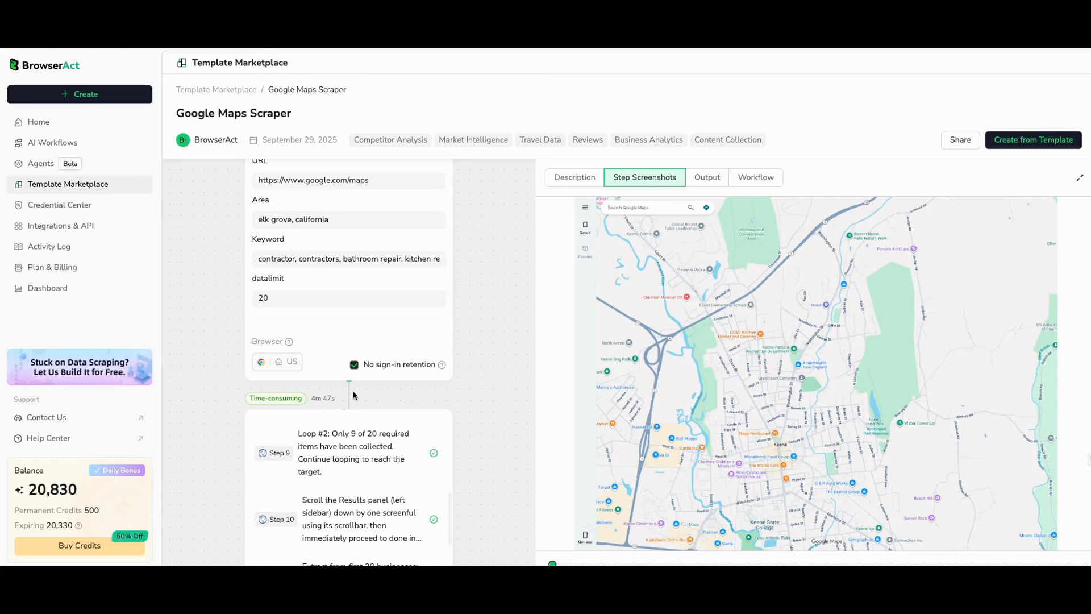
scroll(390, 428, "down", 1)
scroll(364, 435, "down", 3)
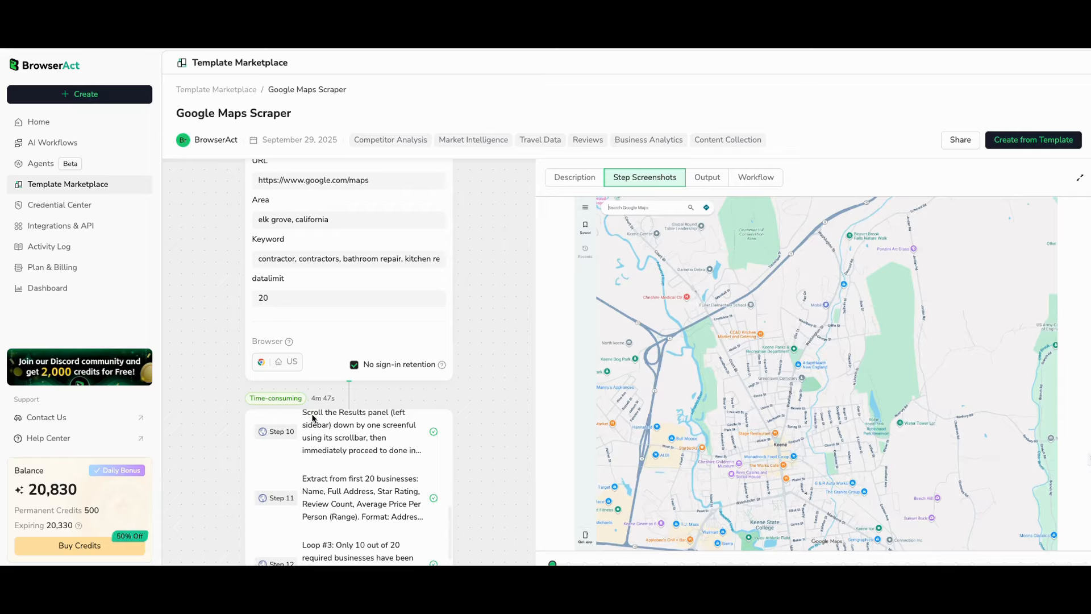
scroll(316, 421, "down", 5)
scroll(317, 442, "down", 1)
scroll(317, 444, "down", 4)
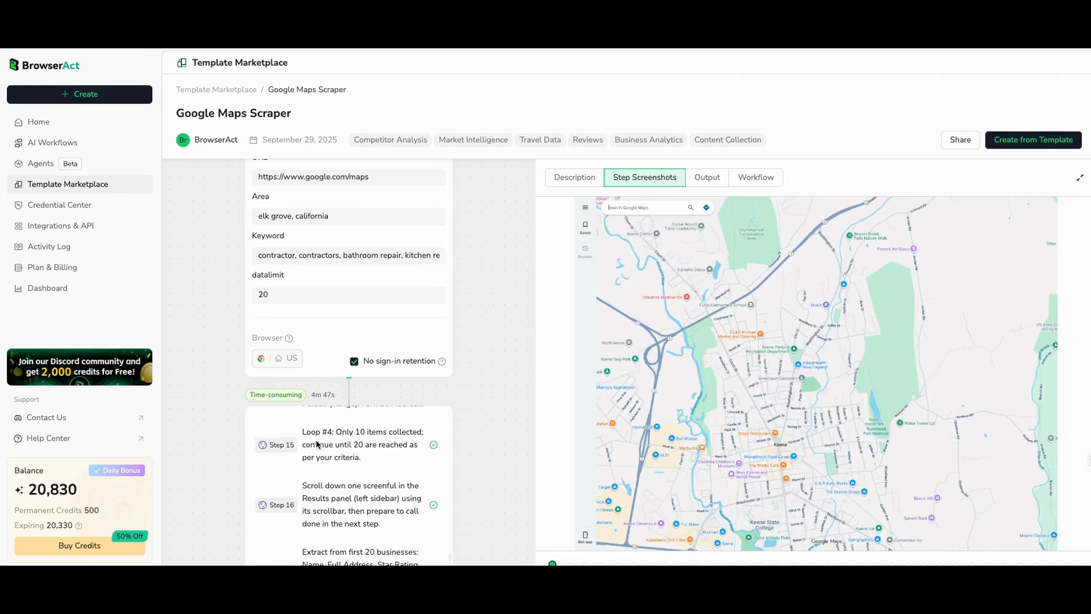
Step: Review run steps 17 to 31 of the scraper, following its repeated scroll, extract and loop actions
scroll(317, 444, "down", 4)
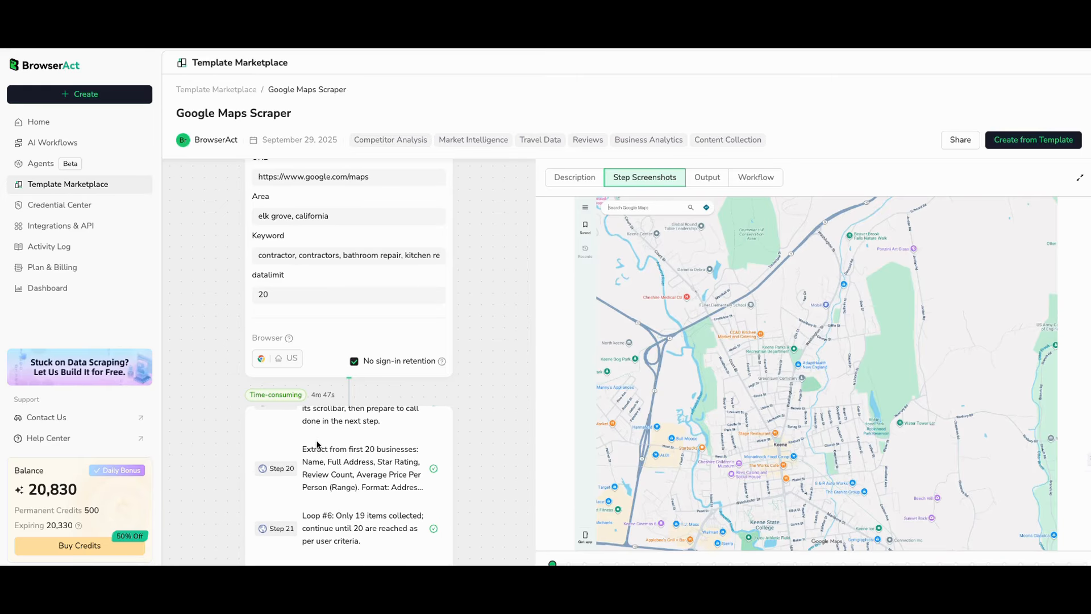
scroll(317, 452, "down", 2)
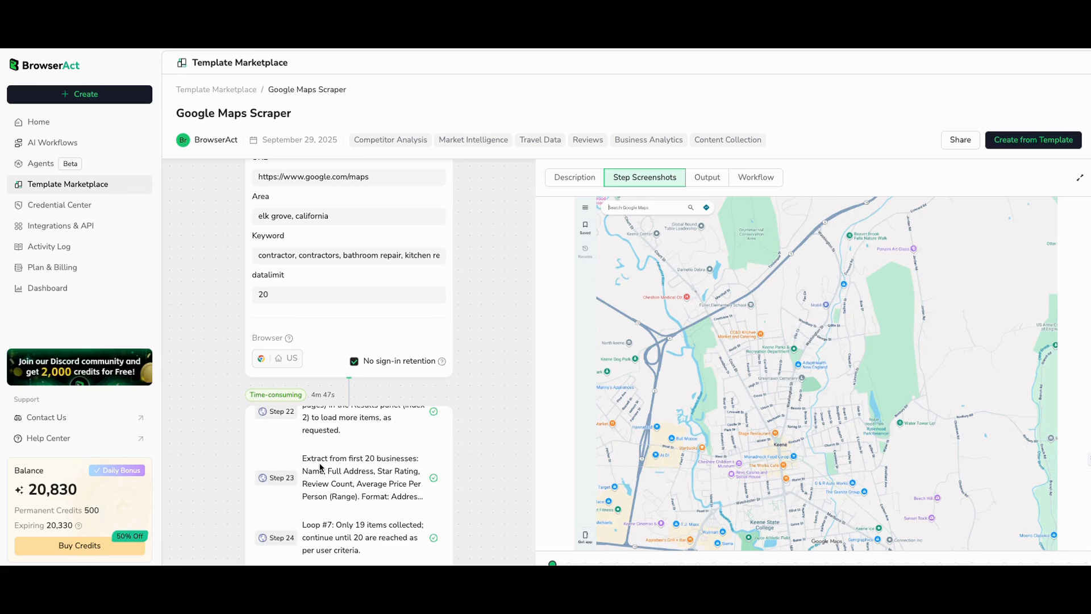
scroll(357, 482, "down", 1)
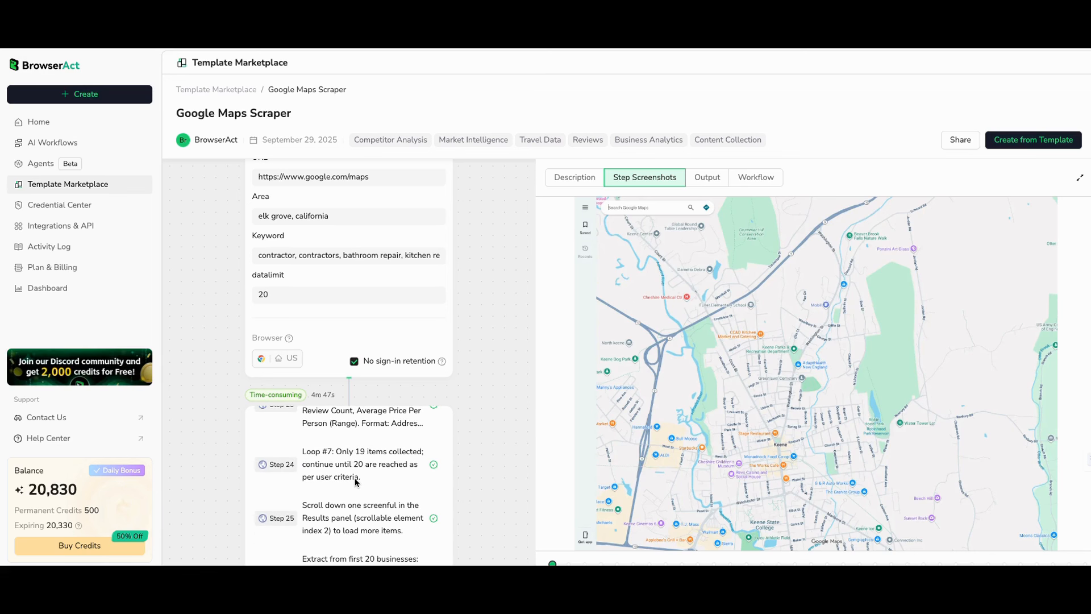
scroll(355, 482, "down", 2)
scroll(355, 482, "down", 3)
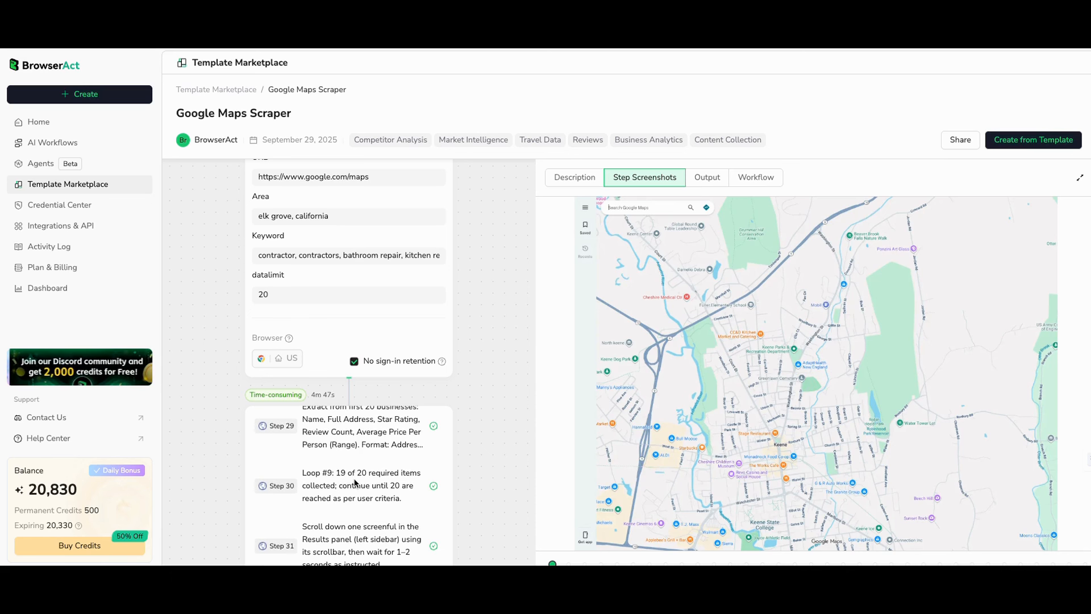
scroll(355, 483, "down", 1)
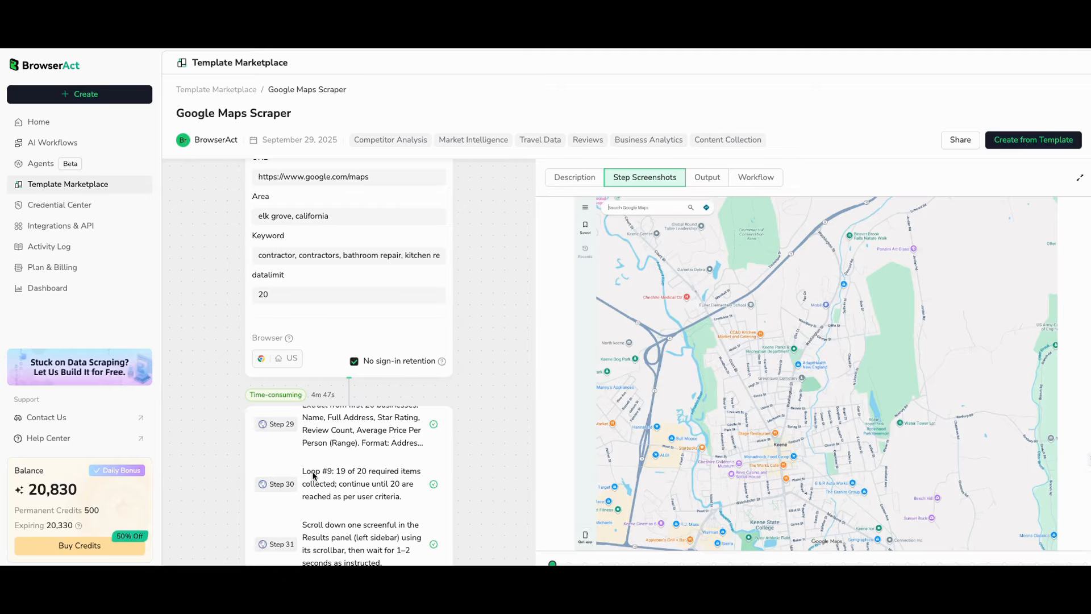
scroll(366, 484, "up", 1)
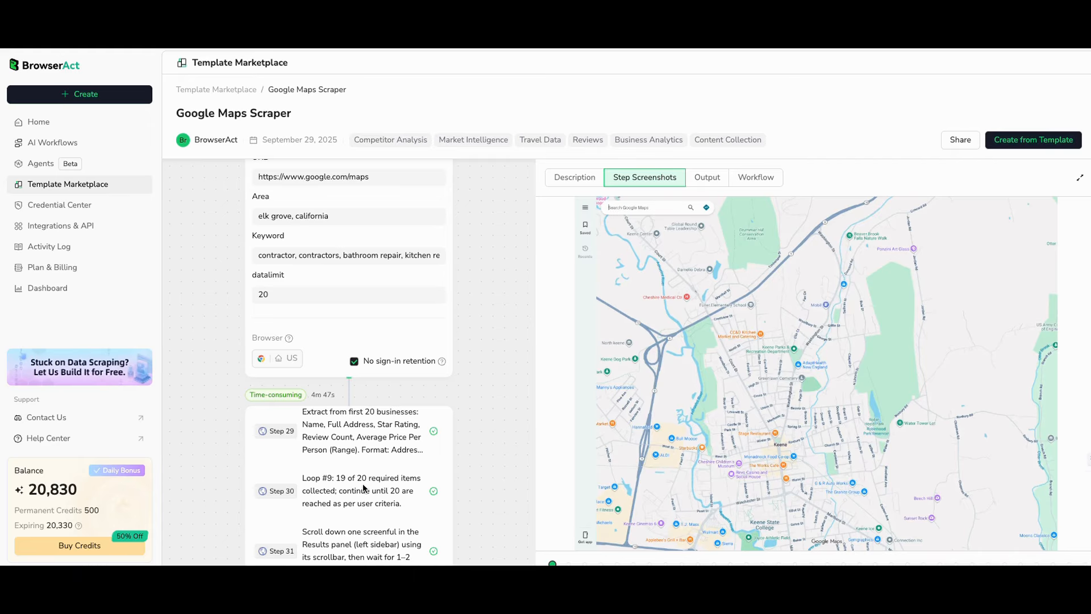
Step: Return the run log to step 1 and skim the sequence again through the later collection loops
scroll(363, 490, "up", 10)
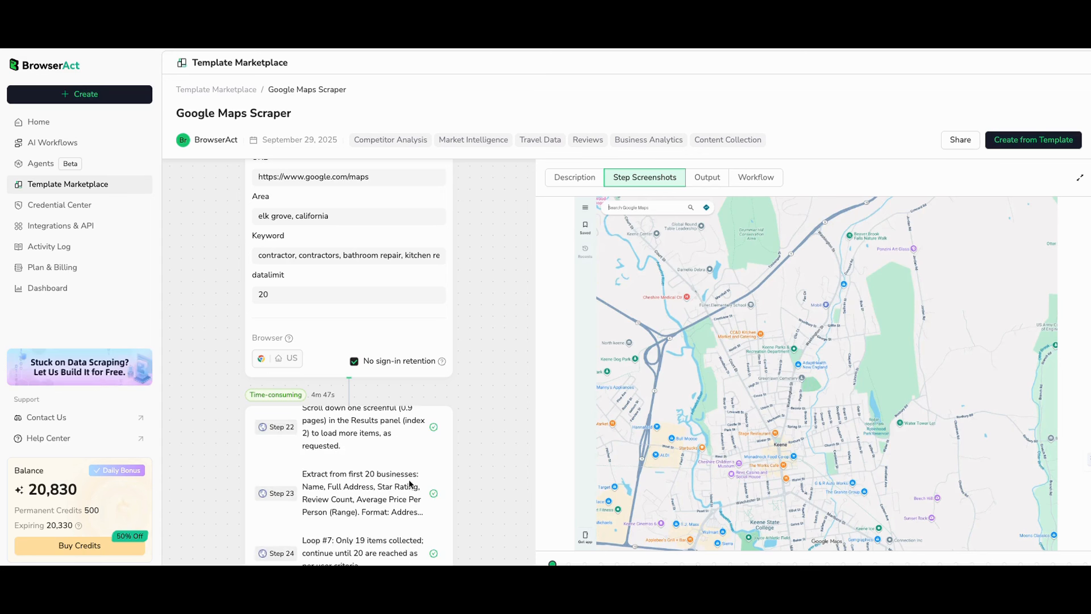
scroll(412, 482, "up", 12)
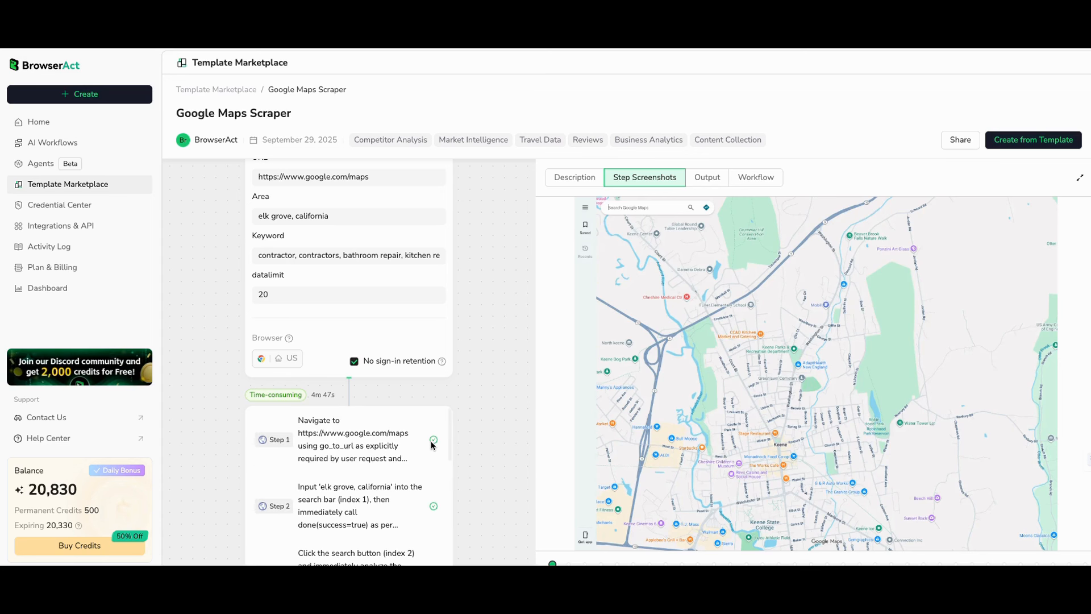
scroll(423, 331, "up", 1)
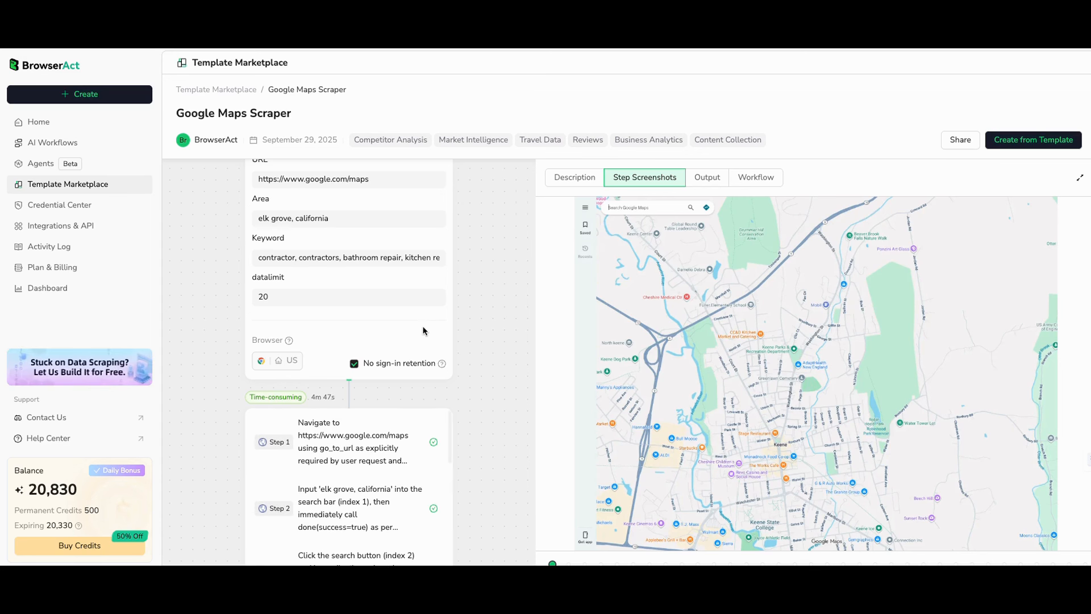
scroll(411, 353, "down", 20)
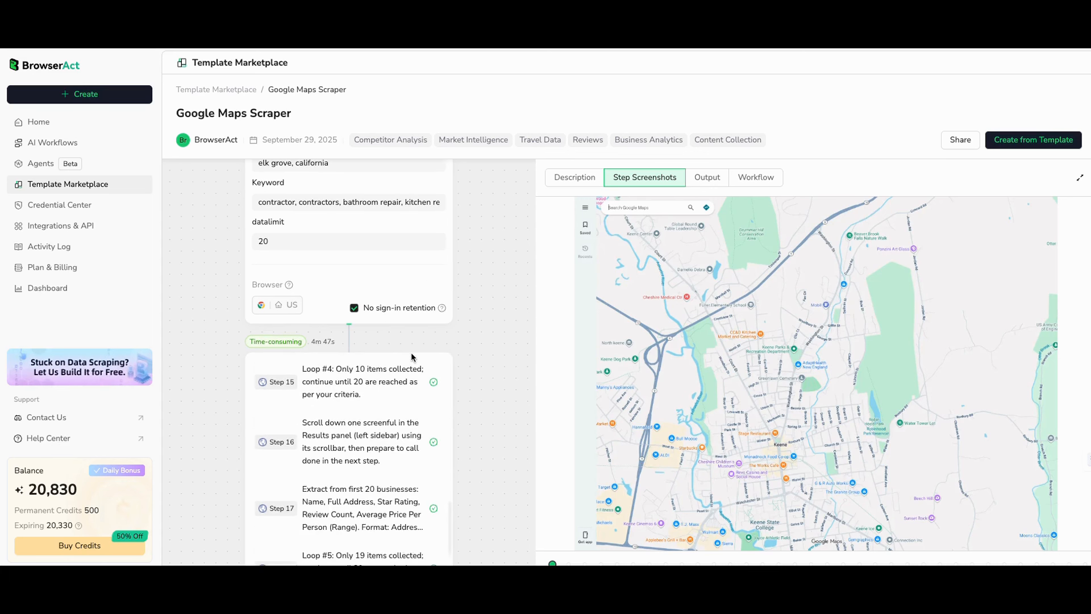
scroll(411, 353, "down", 2)
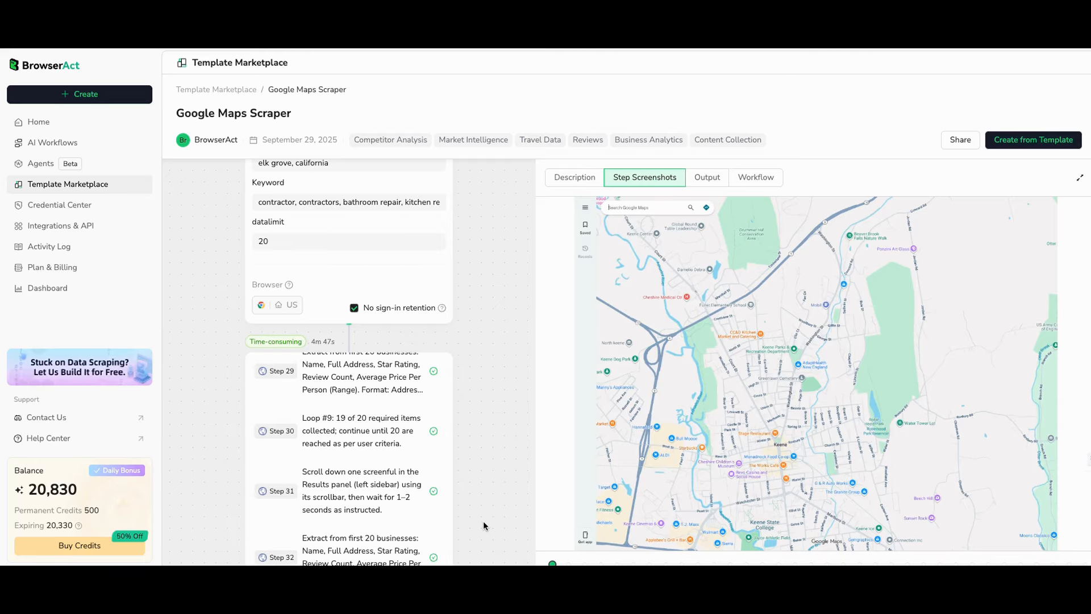
Step: Examine the scraper's final run steps 31 to 34, its CSV output file and the task's credit consumption
scroll(483, 520, "down", 4)
scroll(435, 540, "down", 1)
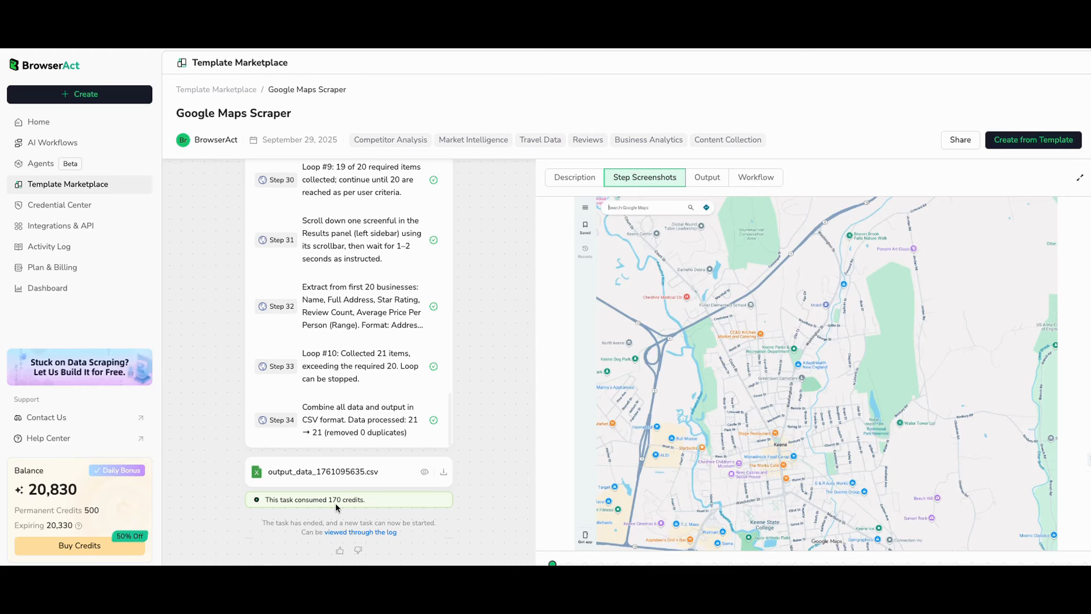
scroll(365, 510, "down", 1)
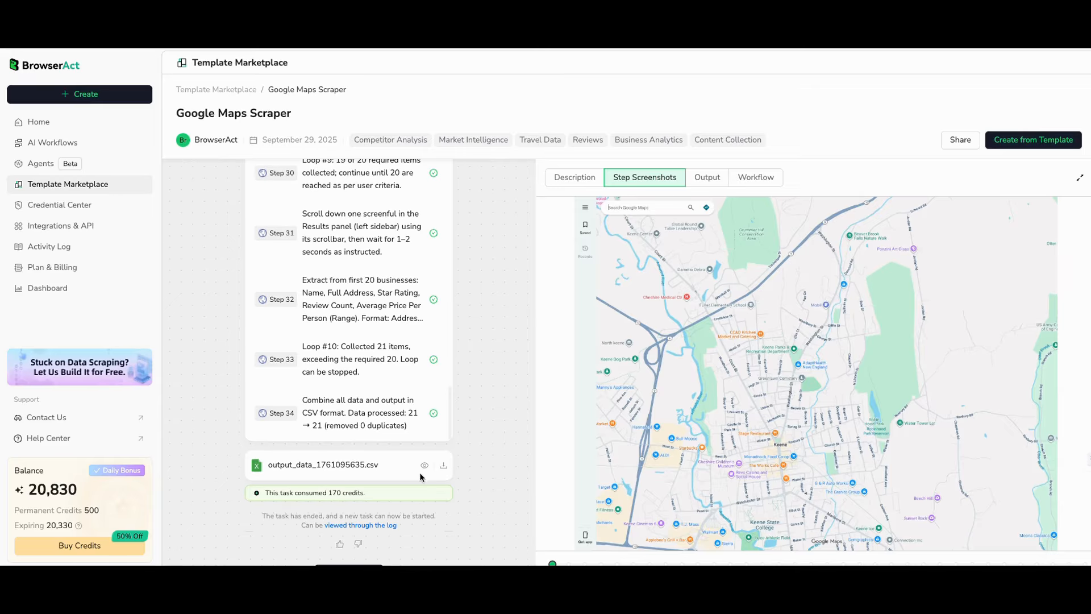
scroll(363, 493, "down", 1)
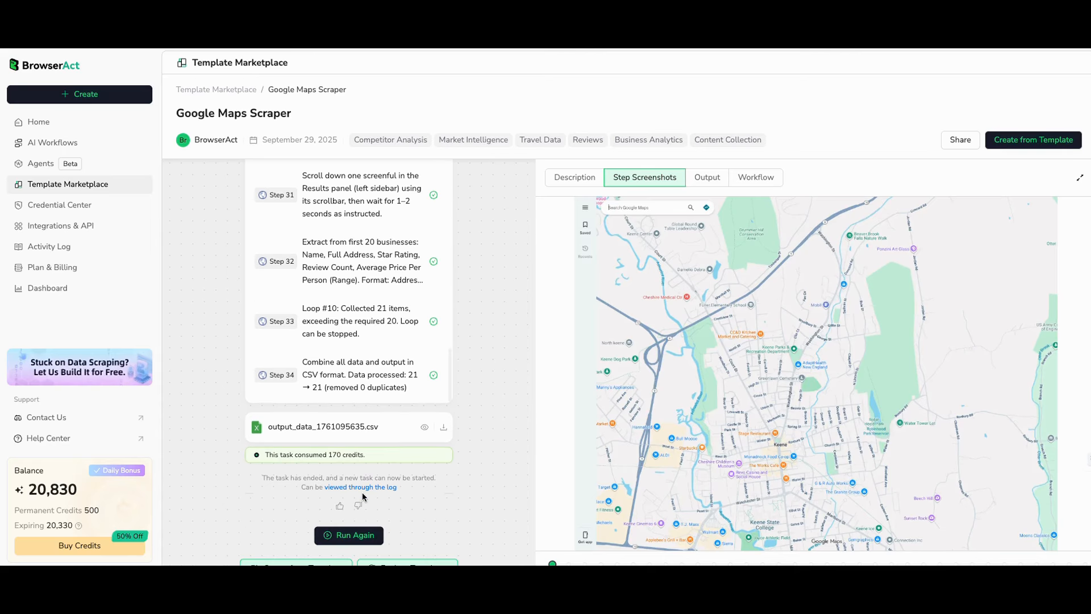
scroll(360, 544, "down", 2)
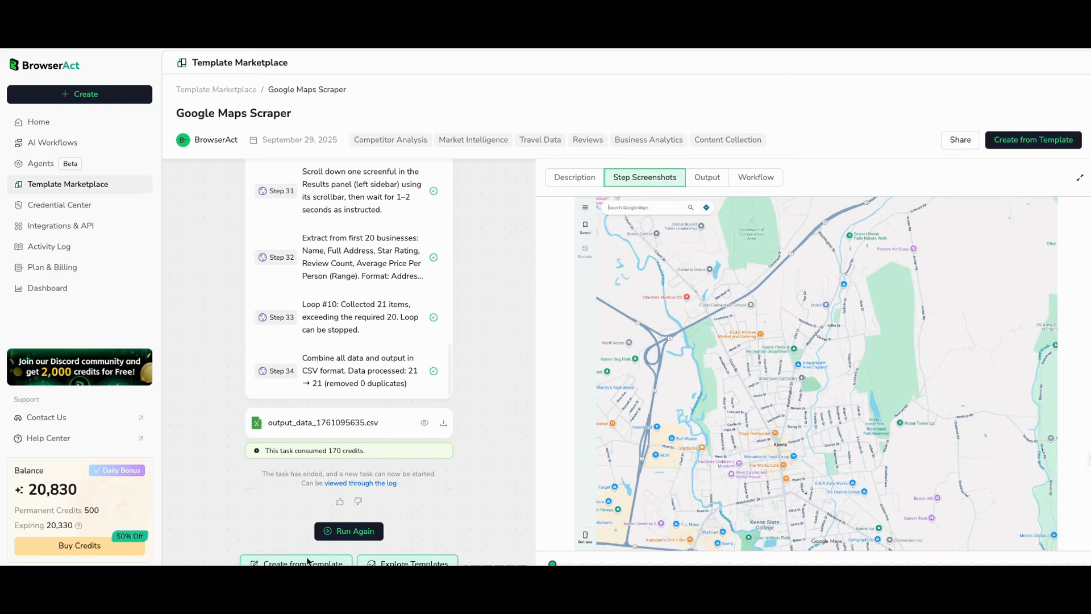
scroll(414, 554, "up", 2)
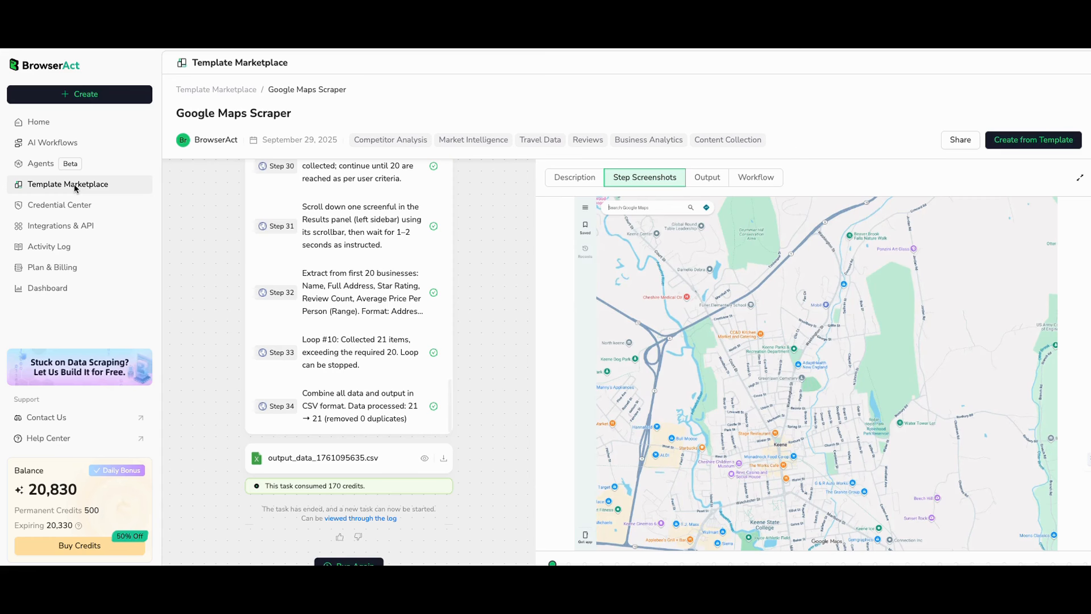
Step: Open the BrowserAct home page and look over its featured scraper templates
left_click(37, 125)
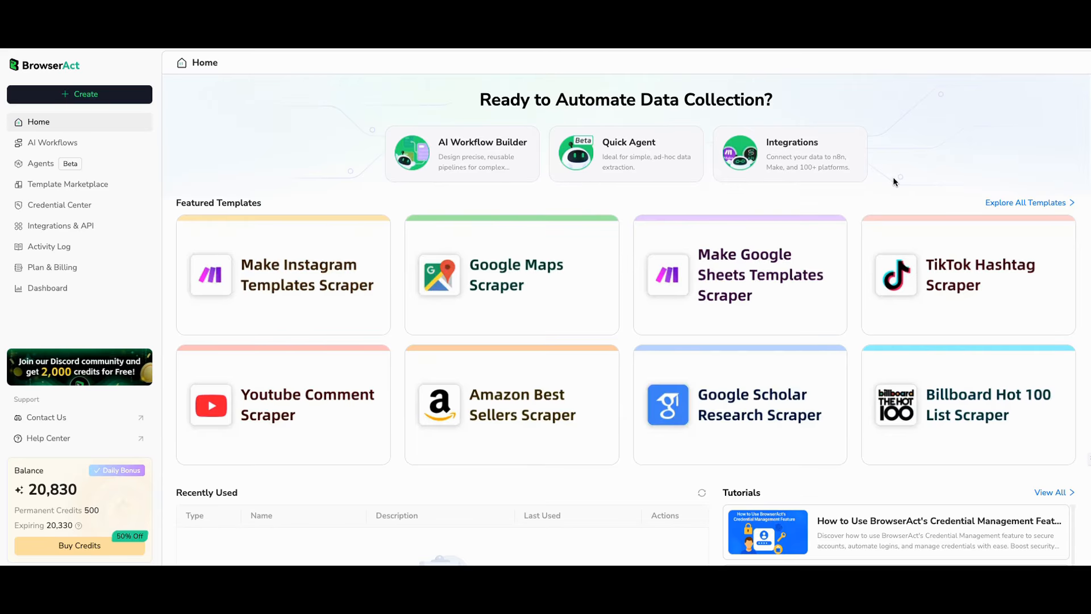
scroll(894, 181, "down", 1)
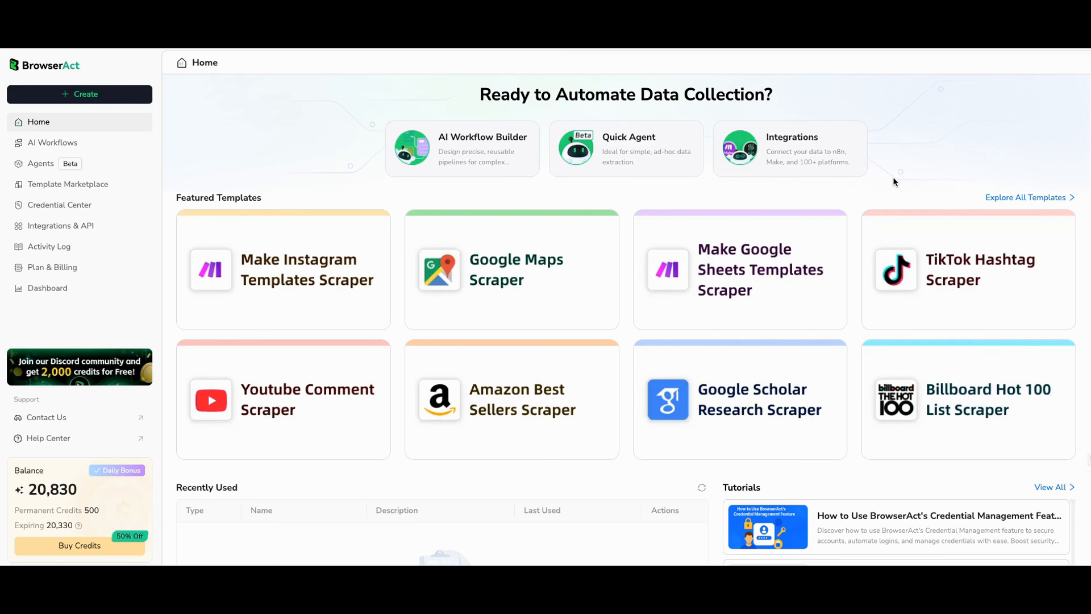
scroll(895, 182, "down", 1)
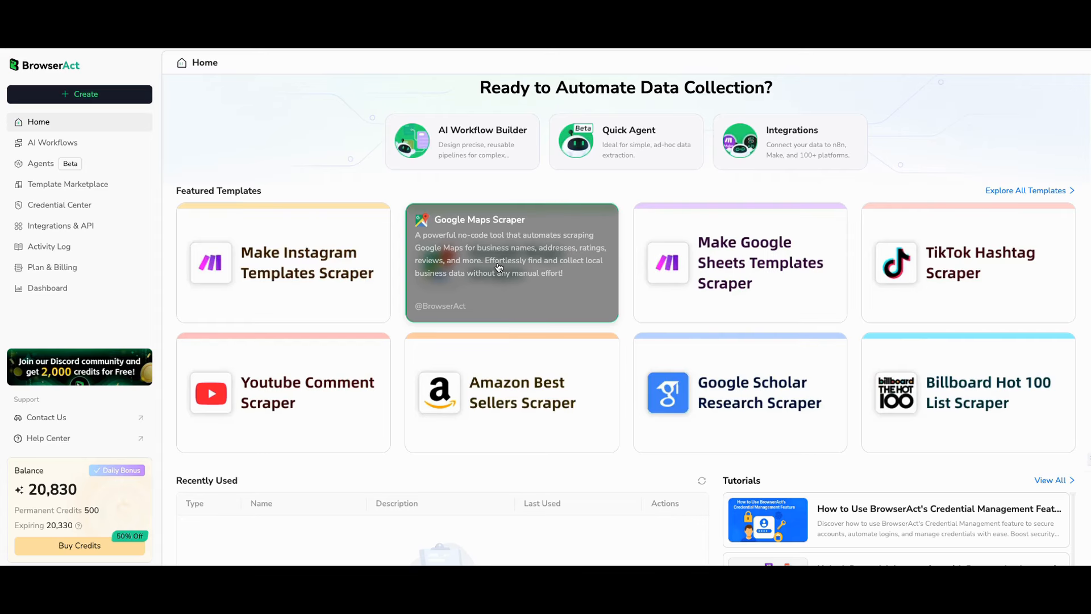
scroll(499, 268, "down", 1)
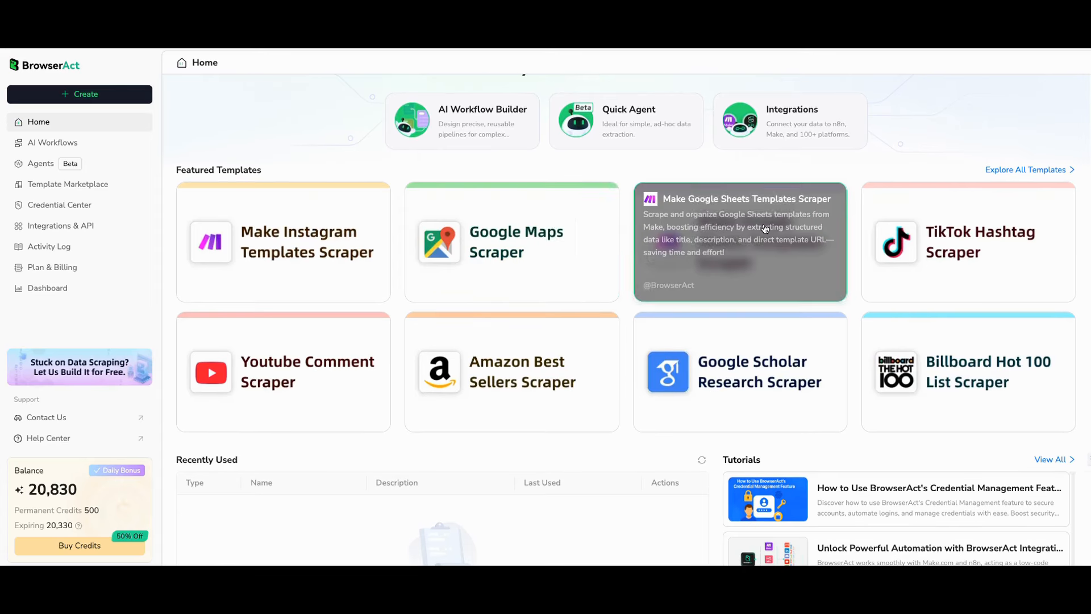
scroll(933, 271, "down", 3)
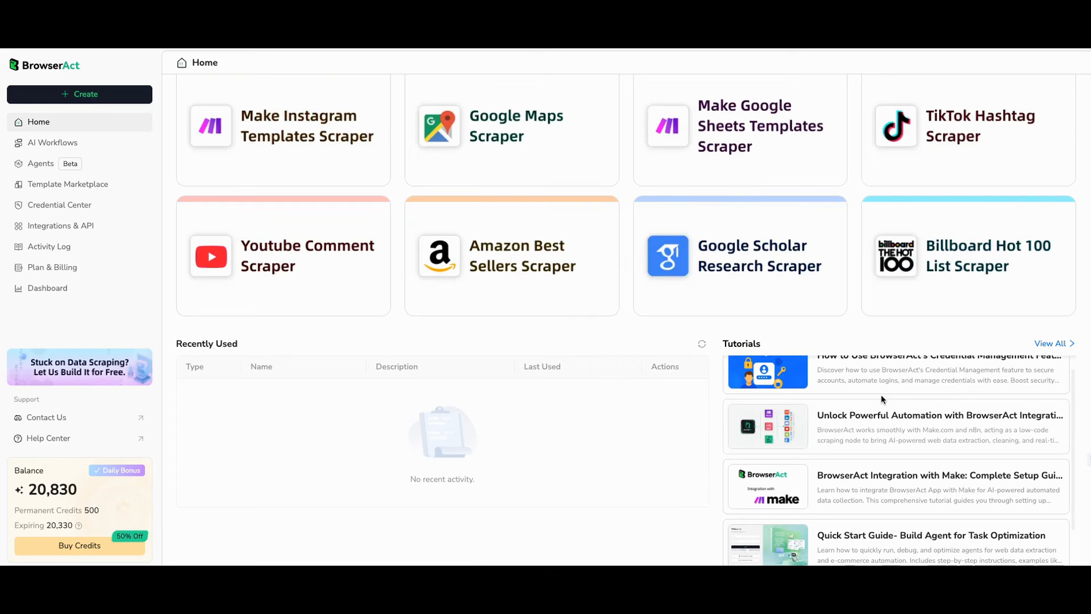
Step: Browse the tutorials list on the home page and return to the featured templates
scroll(878, 404, "down", 1)
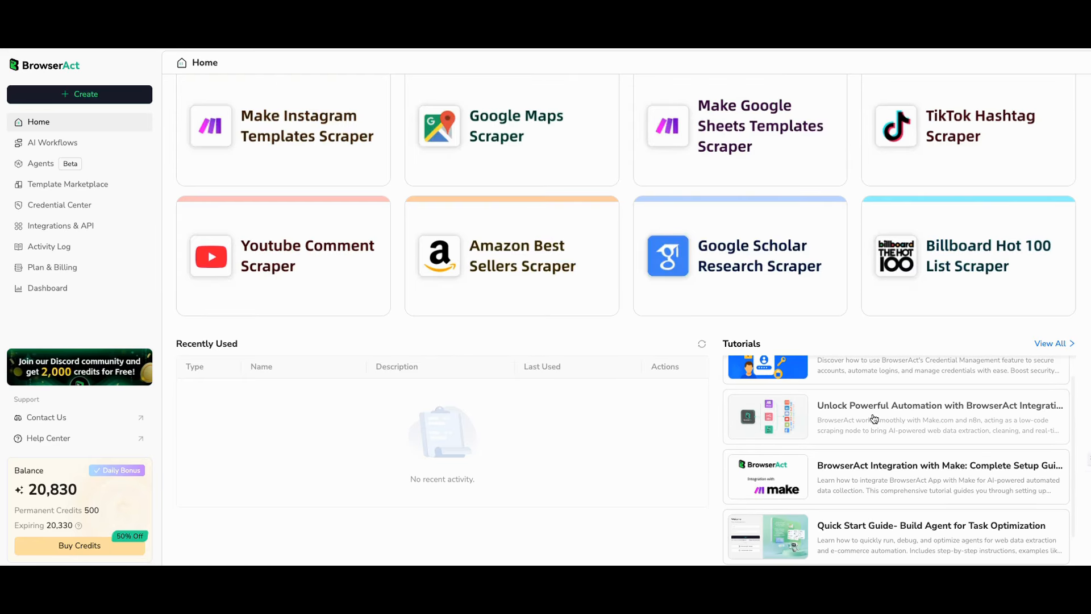
scroll(876, 421, "down", 2)
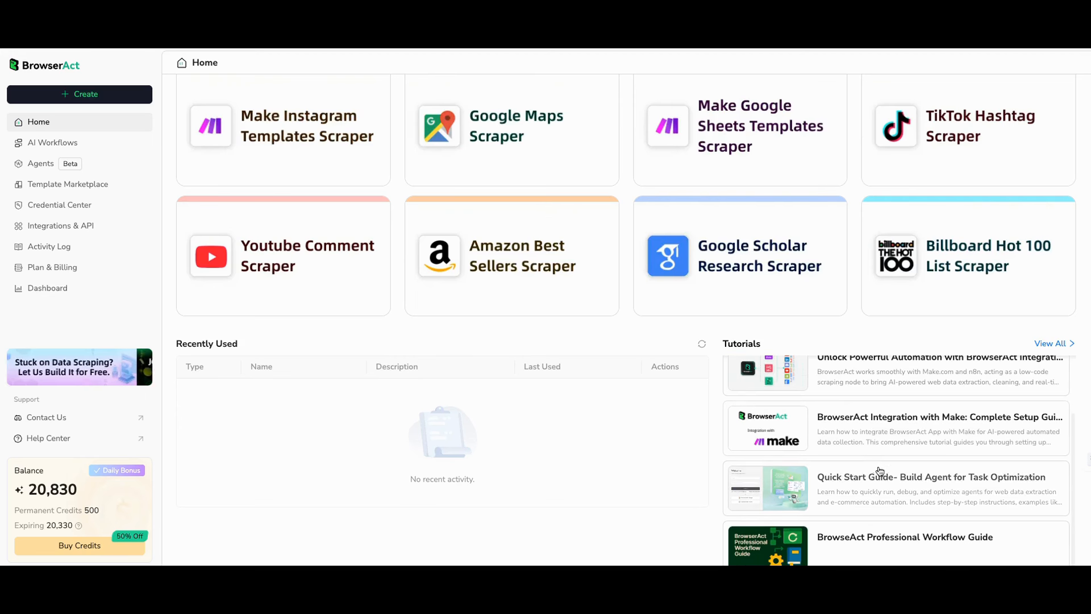
scroll(925, 393, "up", 2)
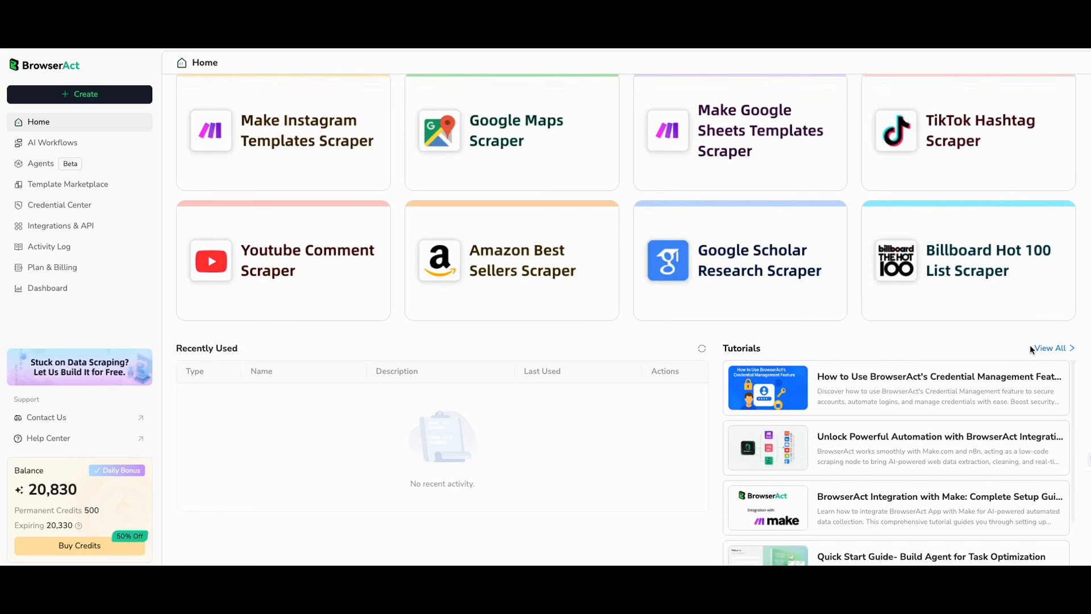
scroll(1030, 344, "up", 3)
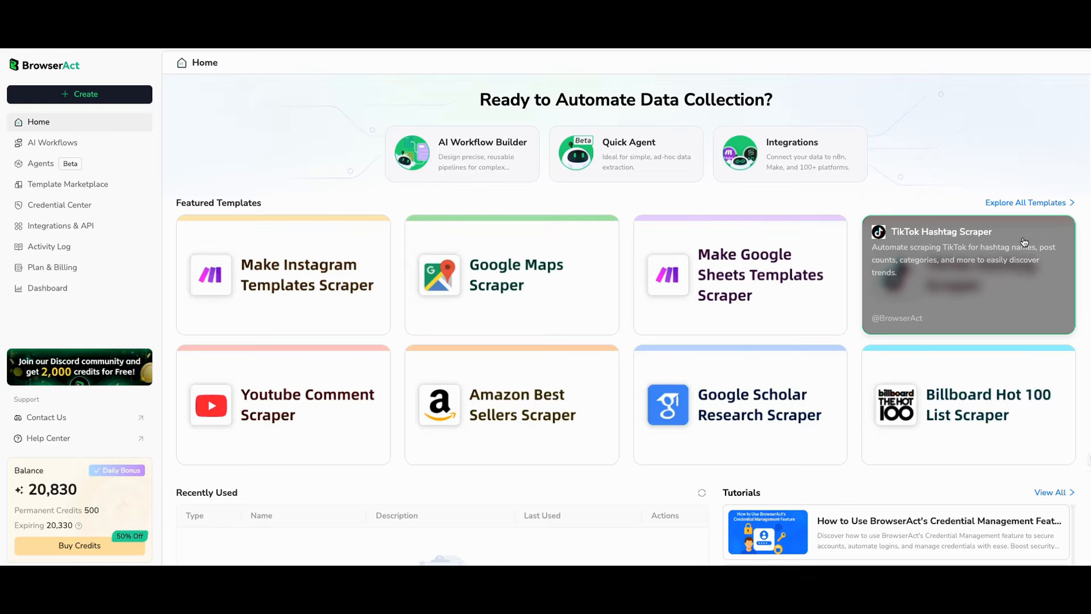
Step: Open the full template collection and browse the available scrapers, including the Google News and LinkedIn Job ones
left_click(1031, 205)
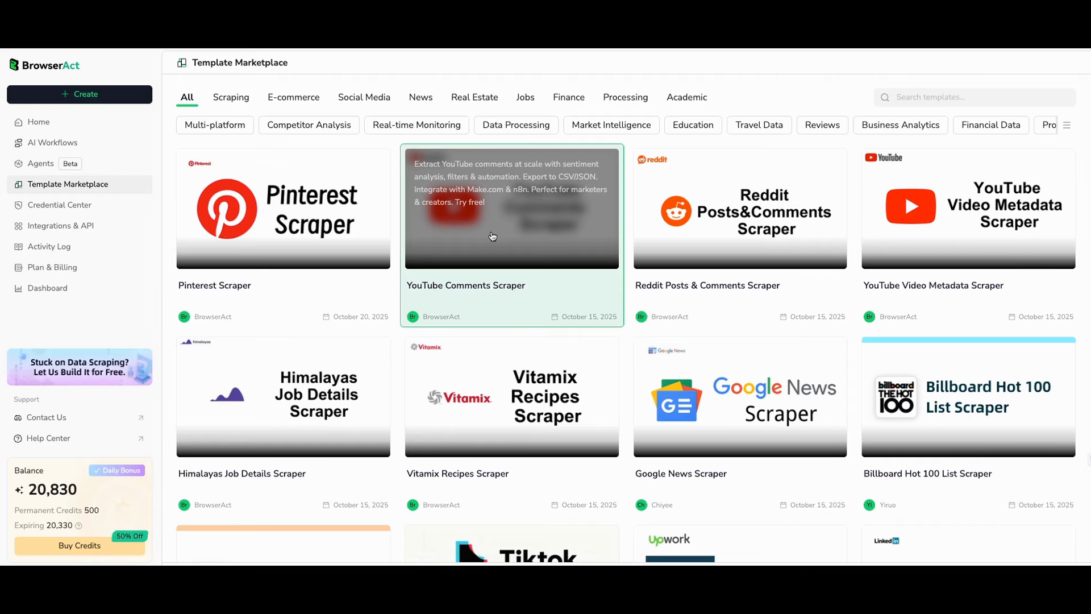
scroll(493, 236, "down", 1)
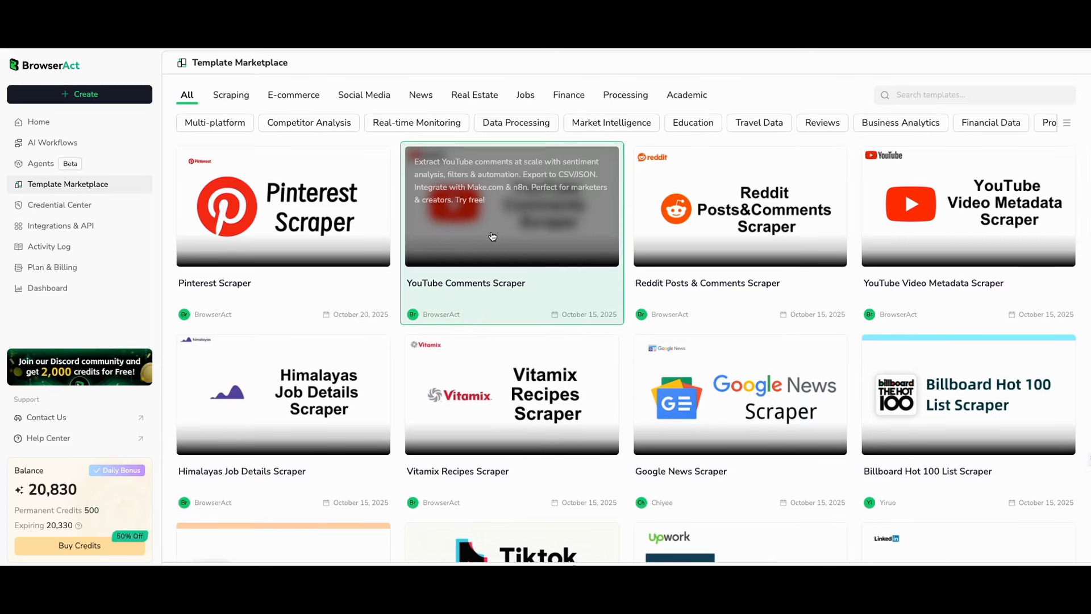
scroll(492, 237, "down", 3)
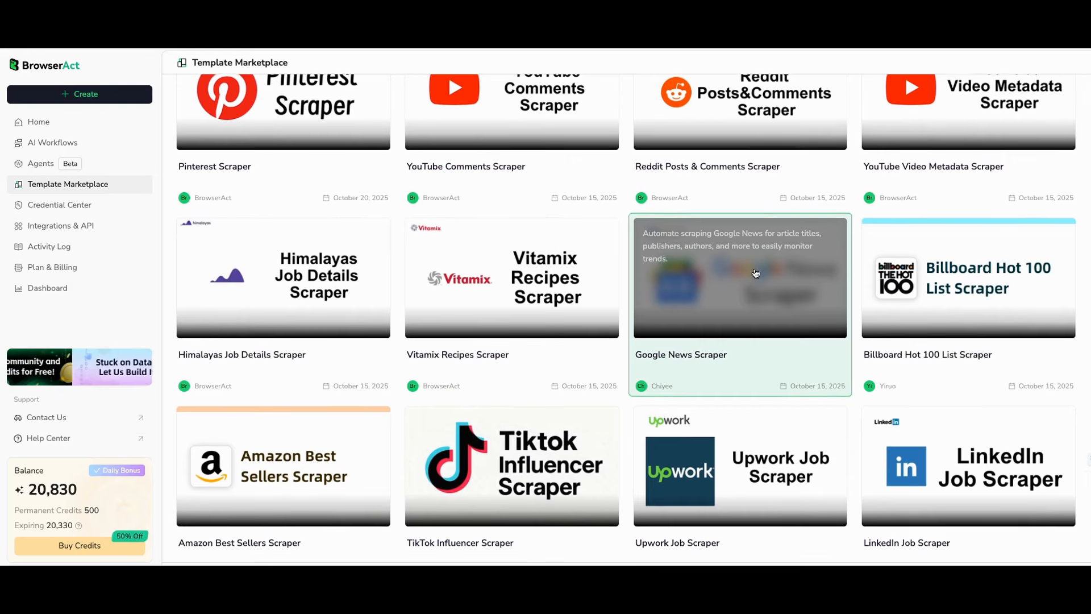
scroll(754, 273, "down", 1)
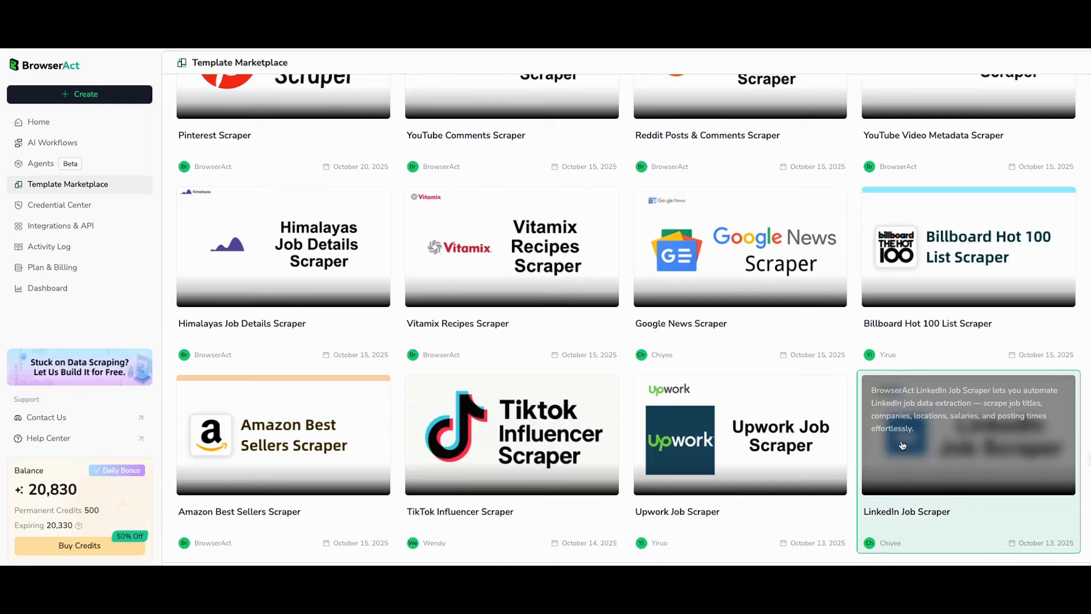
scroll(907, 448, "up", 3)
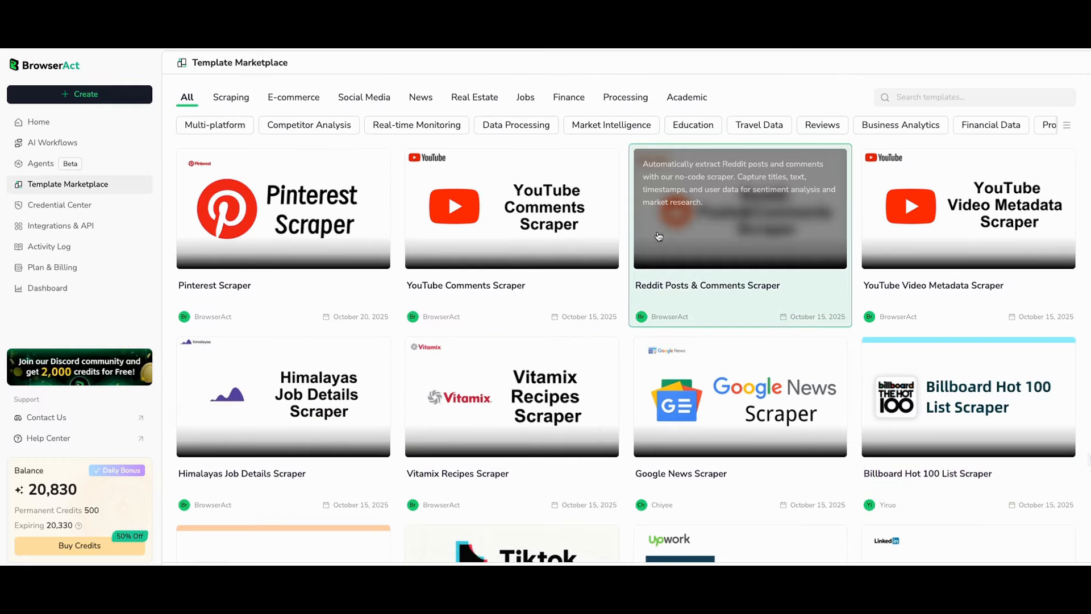
Step: Filter the templates by Real Estate and by Jobs, trying the Travel Data, Reviews and Business Analytics tags within Jobs
left_click(474, 99)
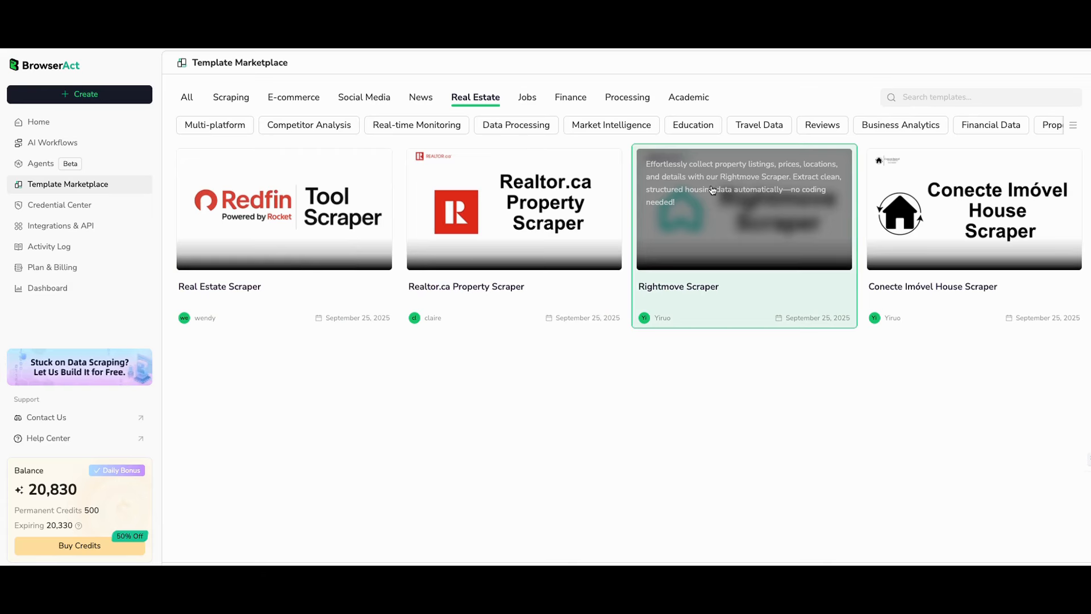
left_click(533, 99)
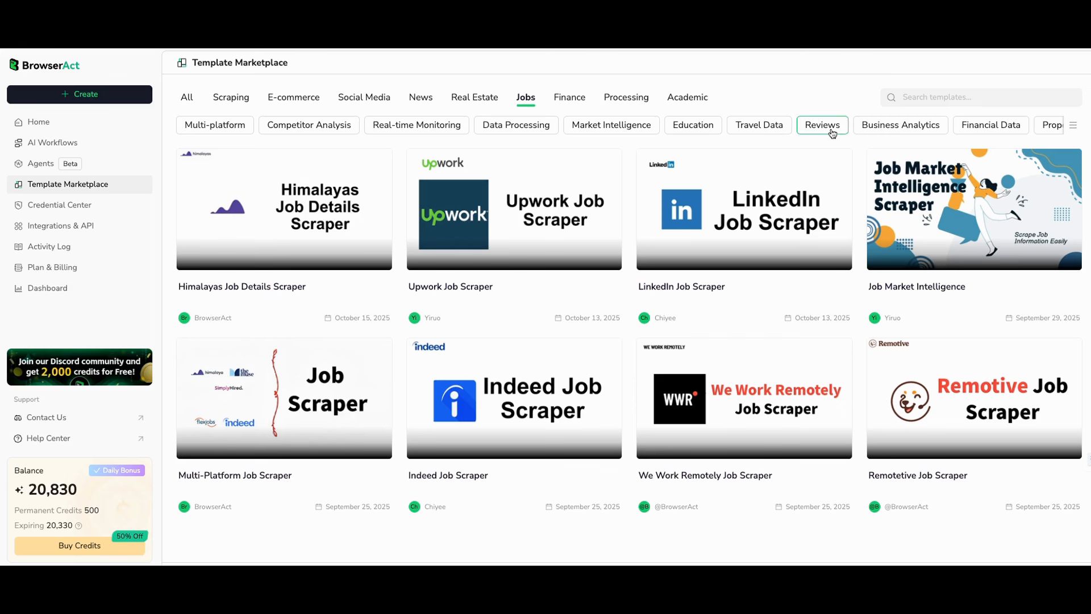
left_click(769, 127)
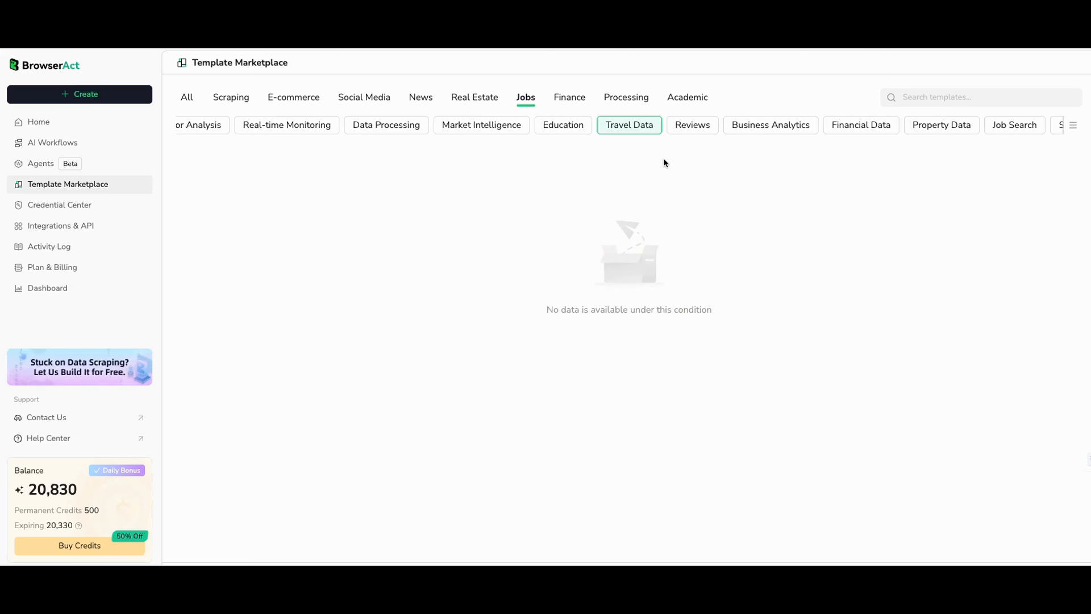
left_click(689, 130)
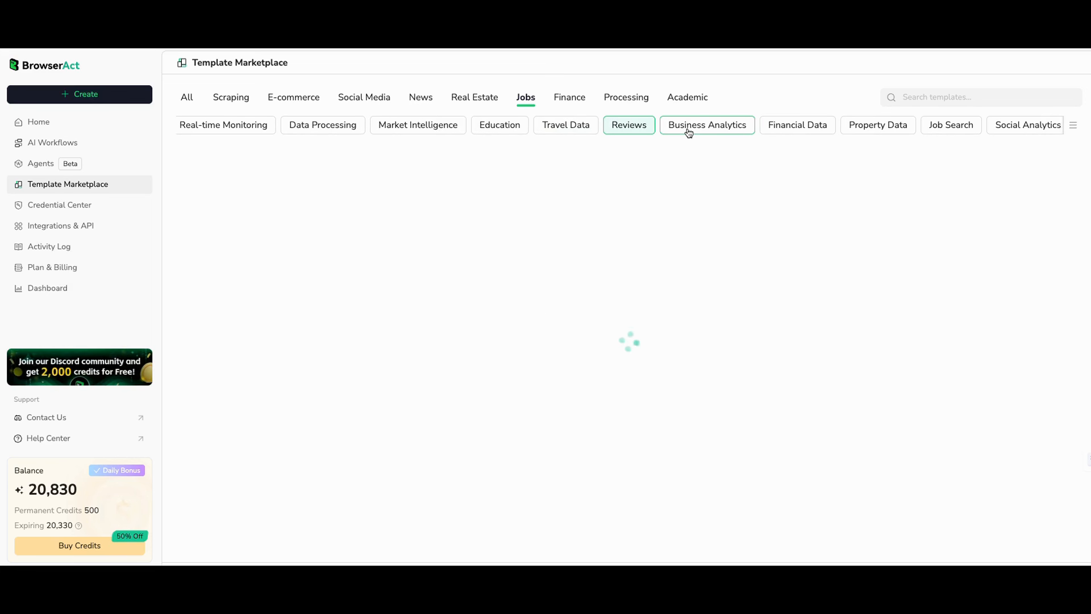
left_click(715, 132)
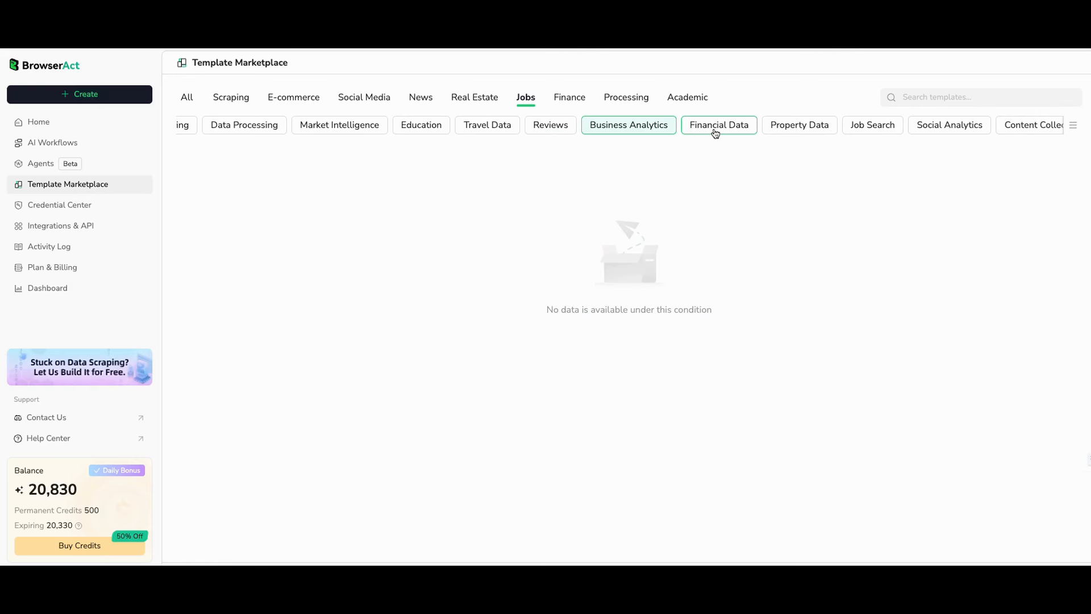
Step: Check the Business Analytics templates under Academic, All, E-commerce and Real Estate, and reload the marketplace to clear the filters
left_click(679, 104)
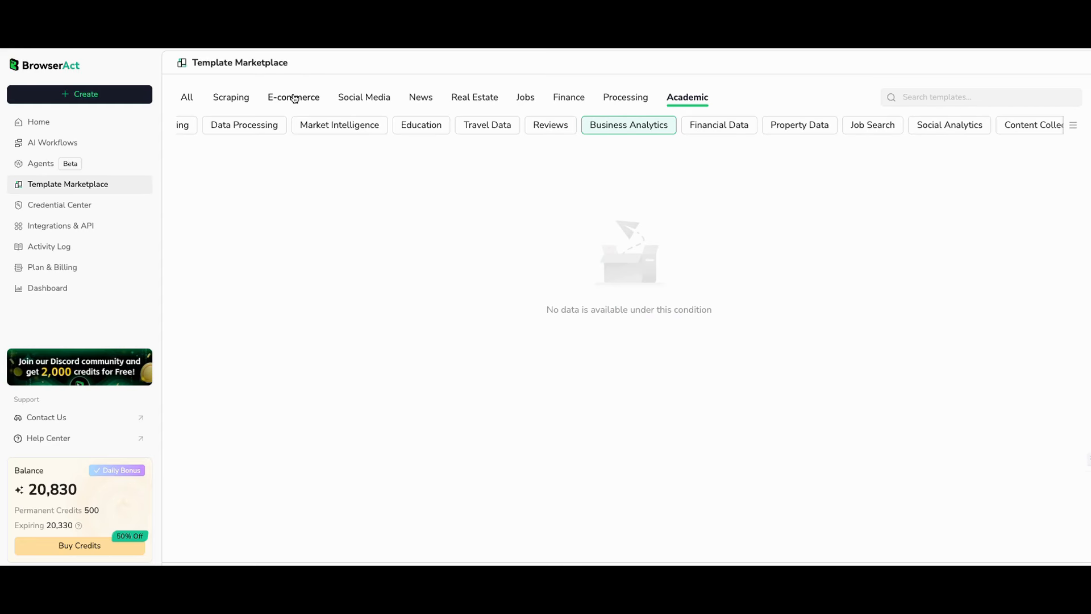
left_click(189, 100)
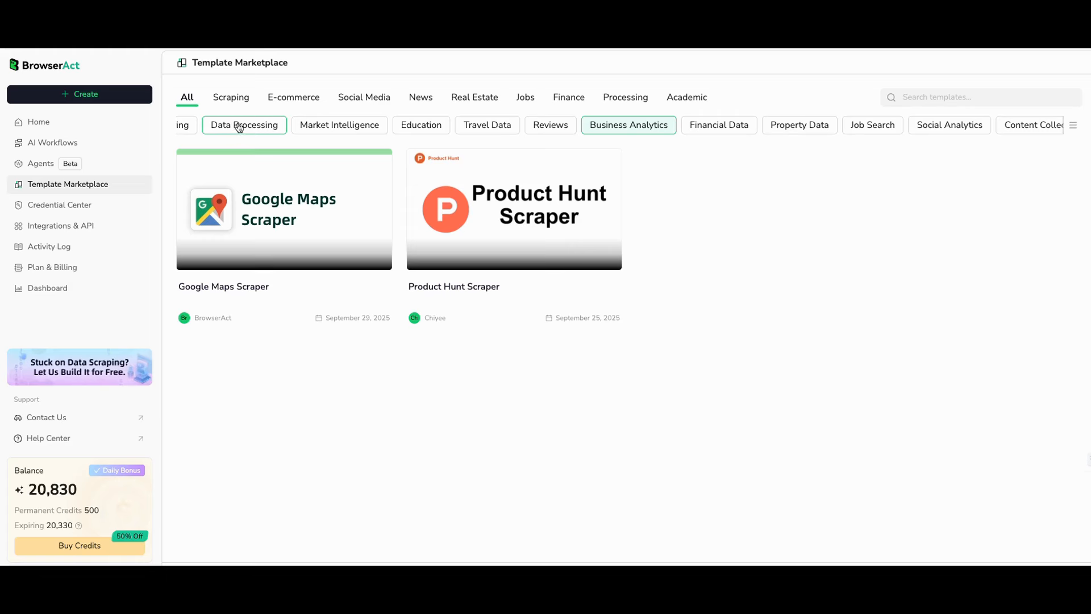
left_click(283, 103)
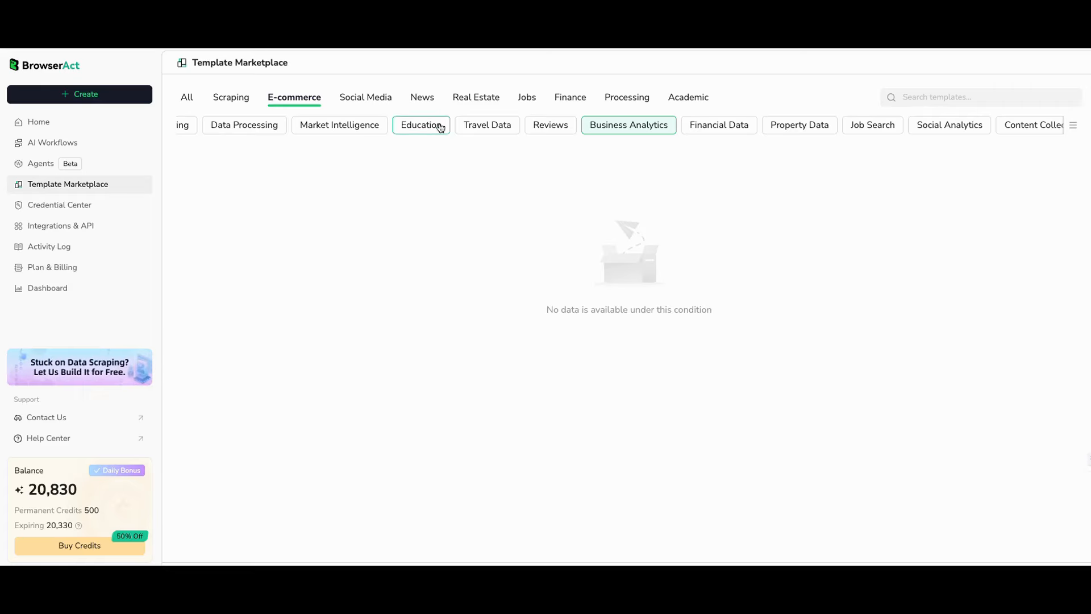
left_click(470, 97)
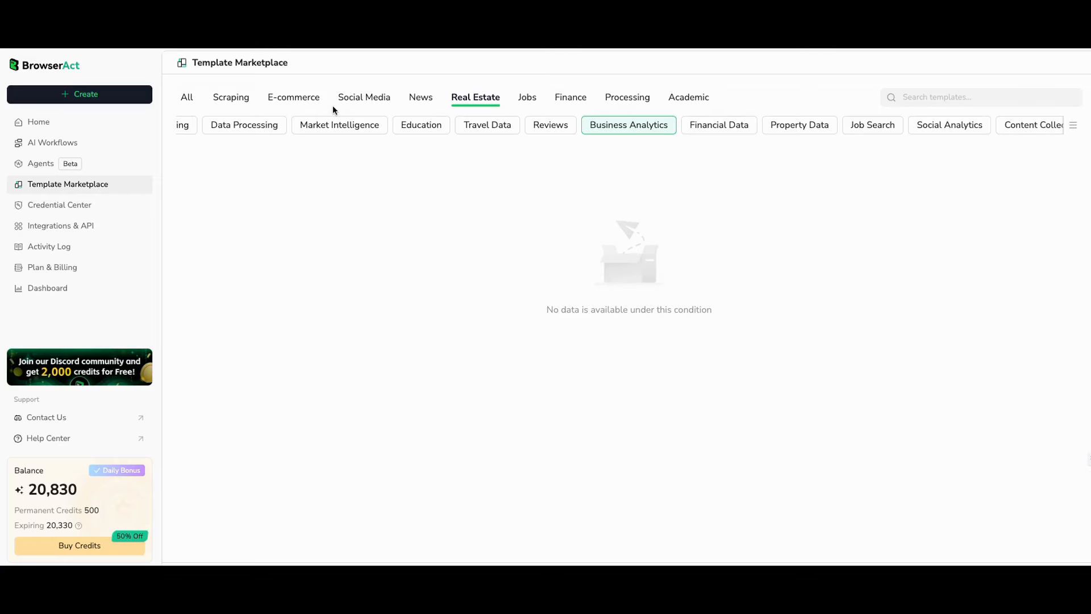
key("super+r")
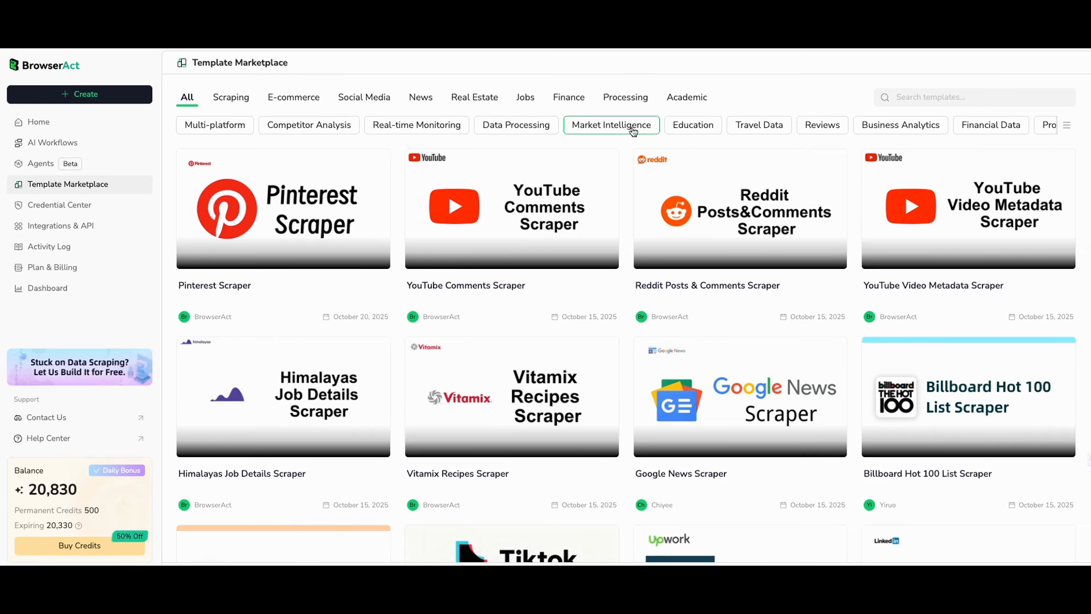
Step: View all templates tagged Travel Data and Financial Data, check Financial Data under Academic, and reload the marketplace to clear the filters
left_click(760, 129)
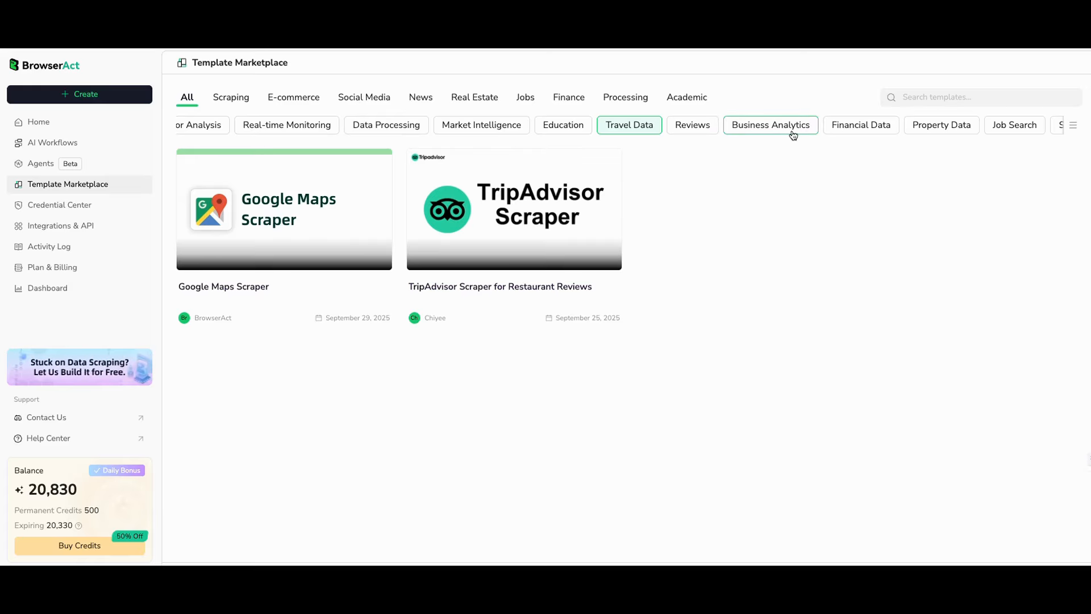
left_click(854, 133)
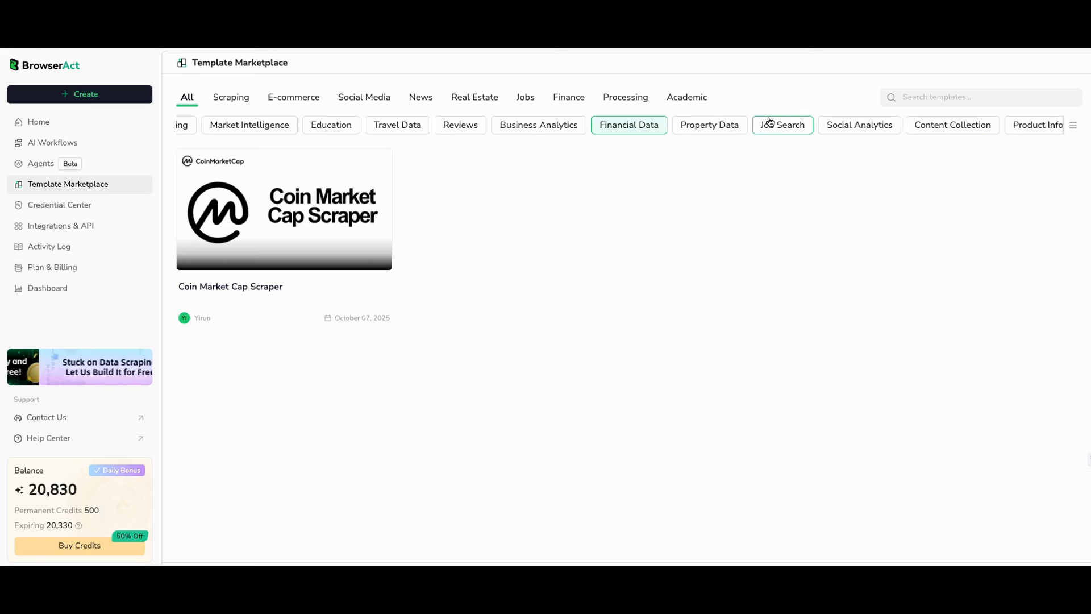
left_click(685, 101)
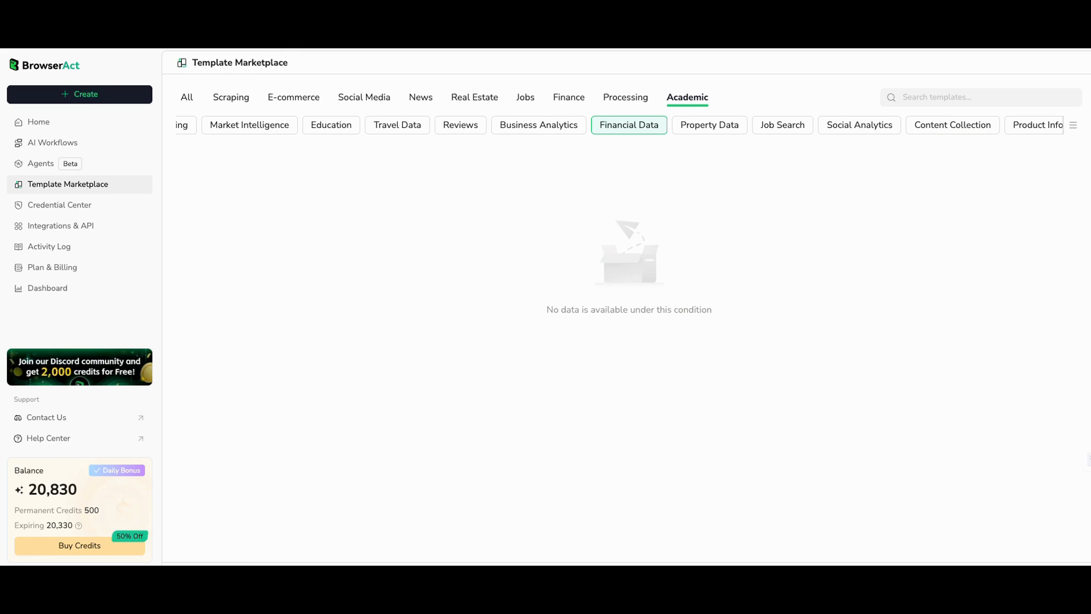
key("super+r")
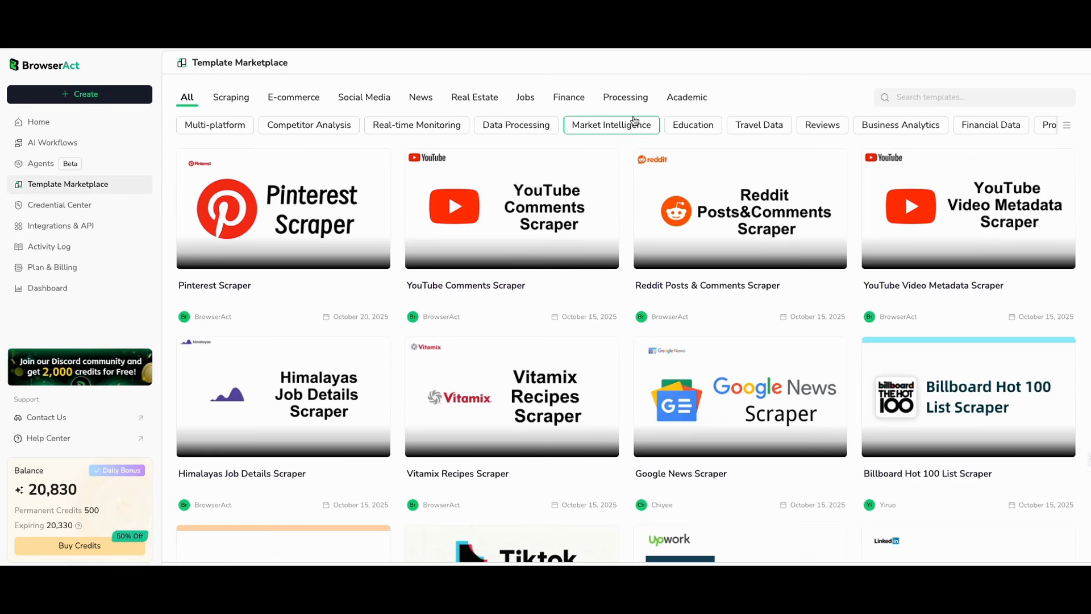
Step: Look at the Academic templates, and open the Realtor.ca Property Scraper from the Real Estate category
left_click(672, 100)
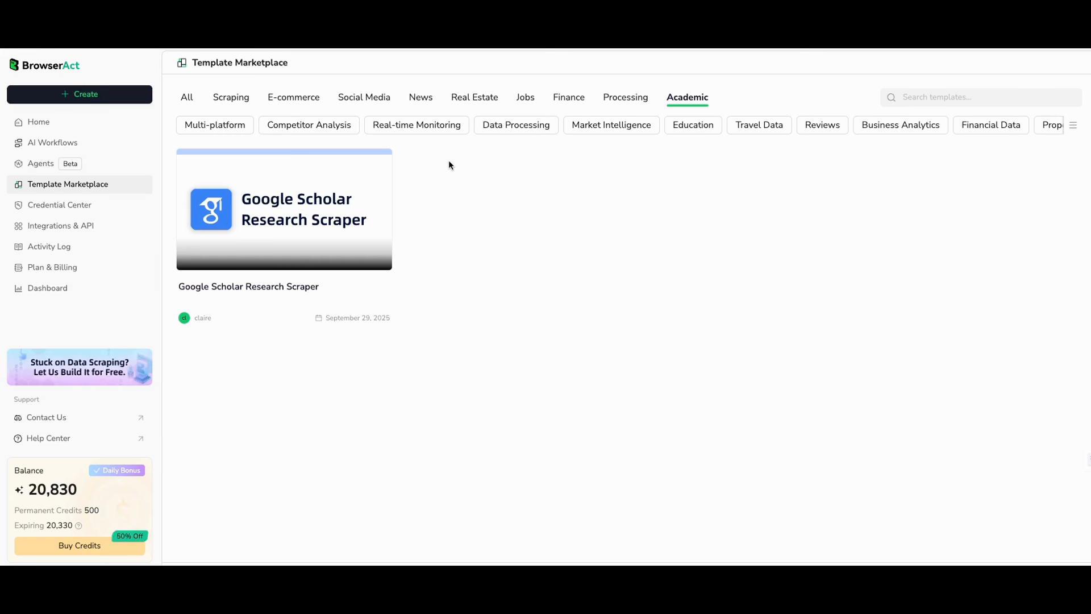
left_click(481, 98)
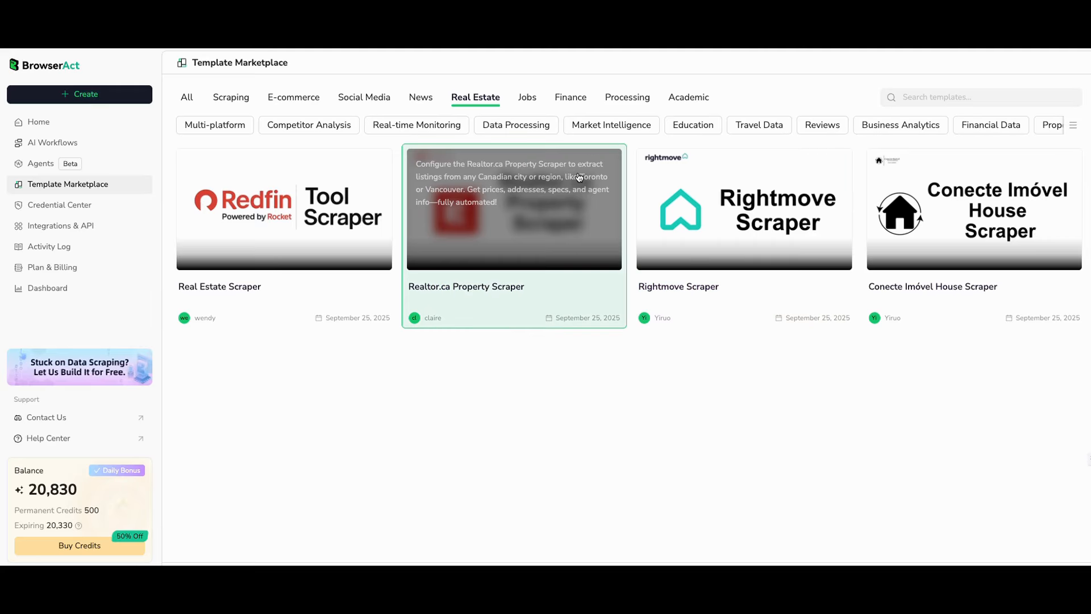
left_click(495, 223)
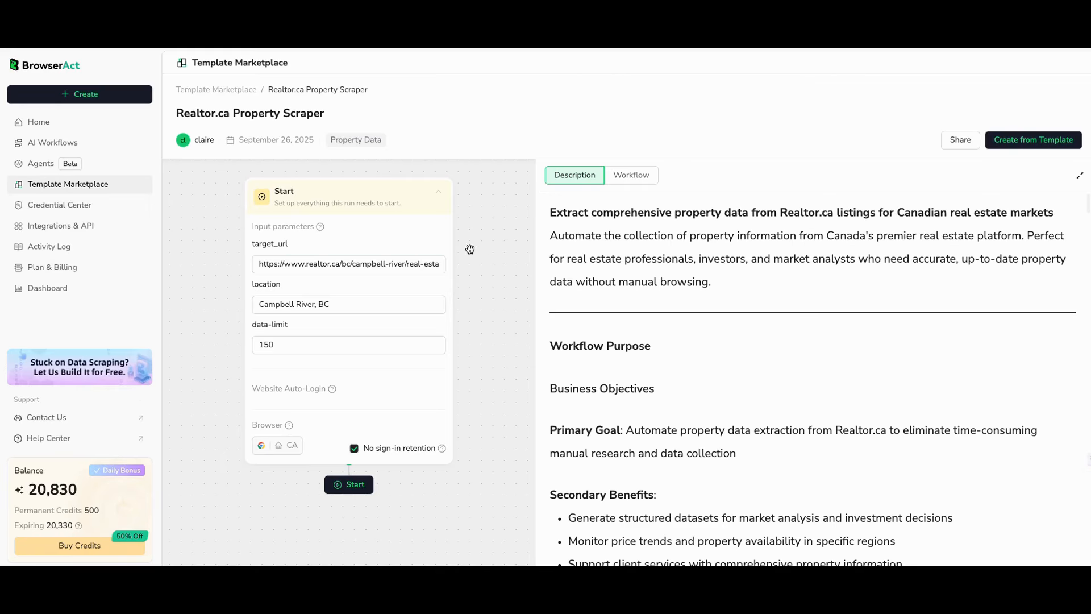
Step: Set the scraper's location parameter to "sacramento, ca"
left_click(342, 306)
left_click(482, 310)
left_click(384, 306)
left_click_drag(334, 305, 263, 304)
key("Right")
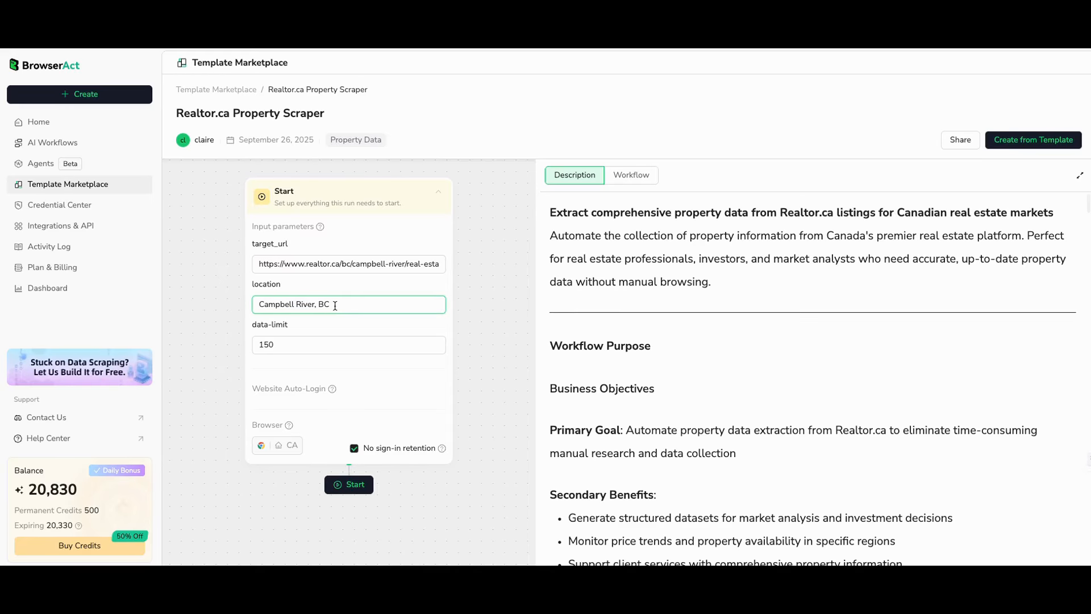
left_click_drag(334, 305, 246, 308)
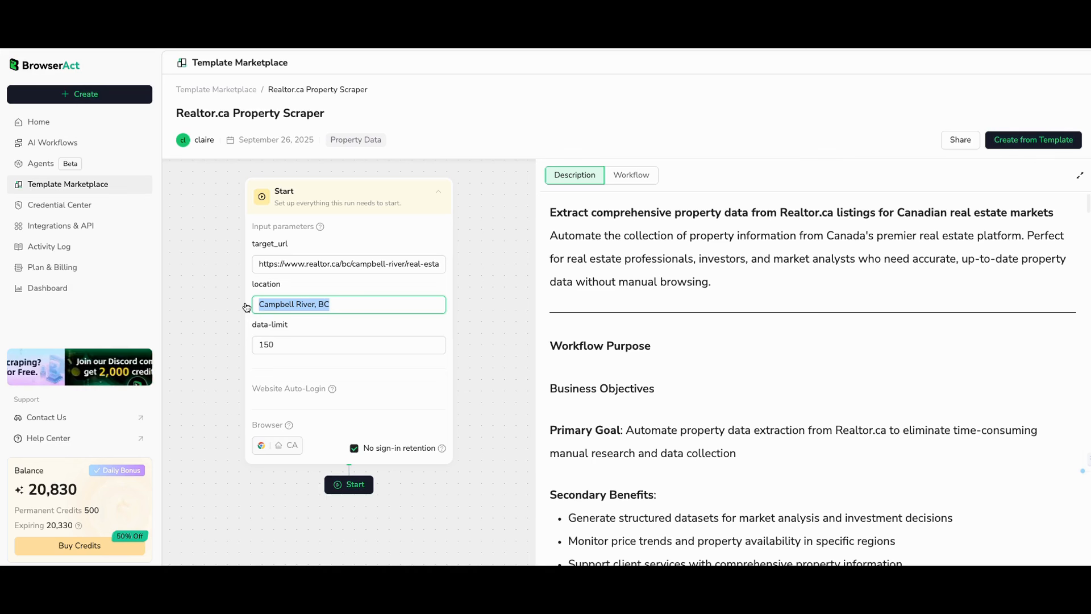
type("sa")
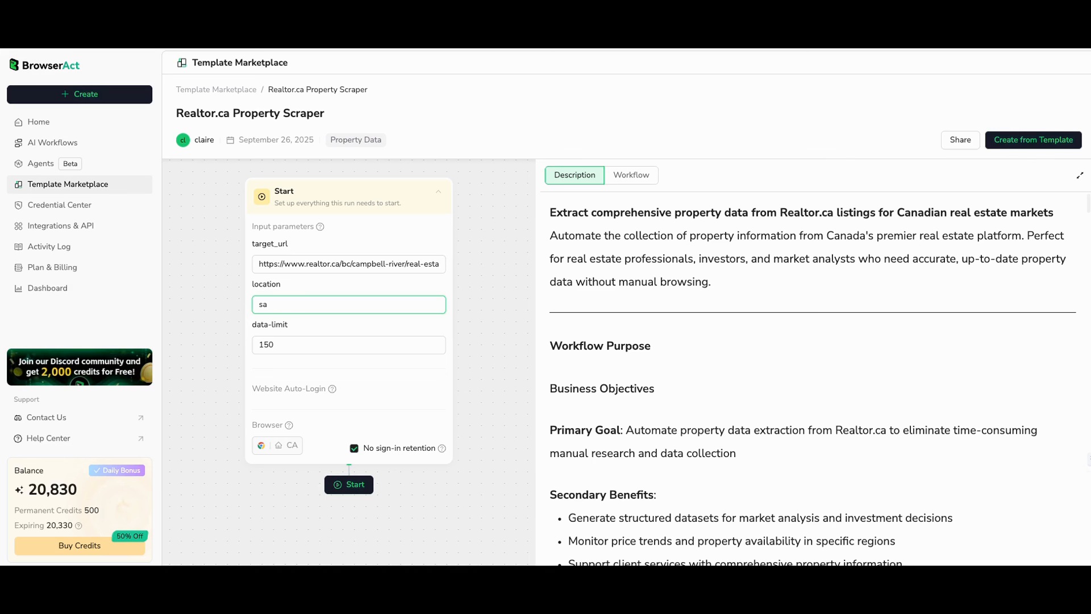
type("cr")
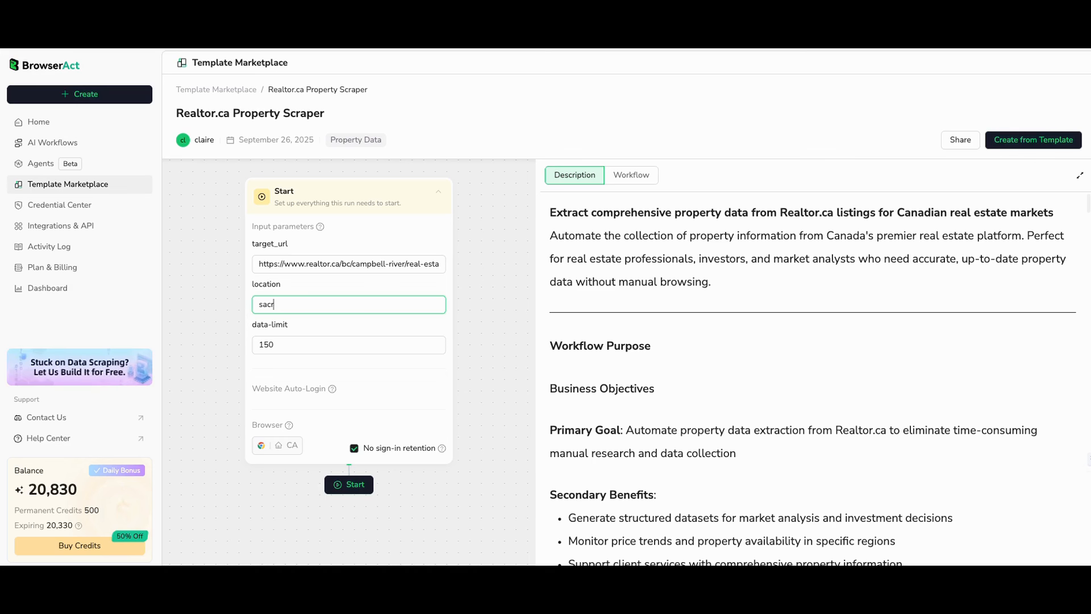
type("ame")
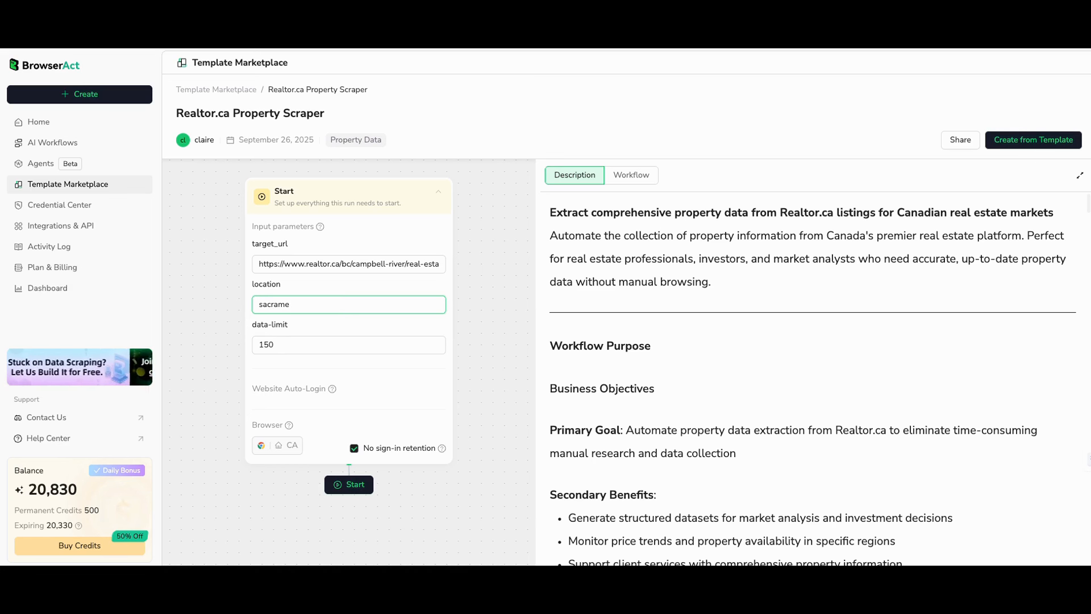
type("nto, ca")
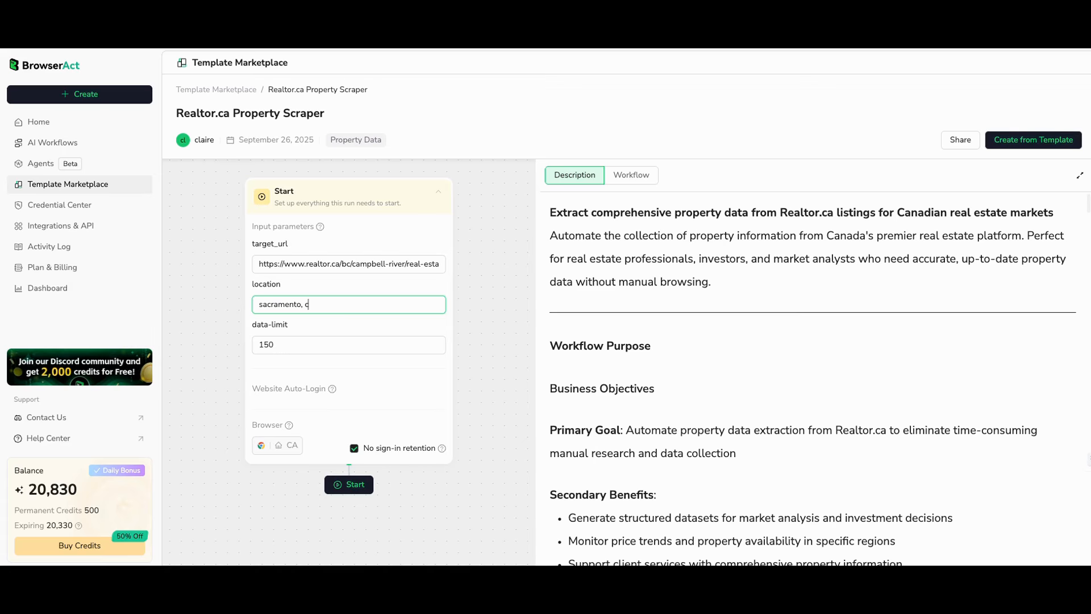
Step: Set the scraper's data-limit parameter to 10
left_click(268, 345)
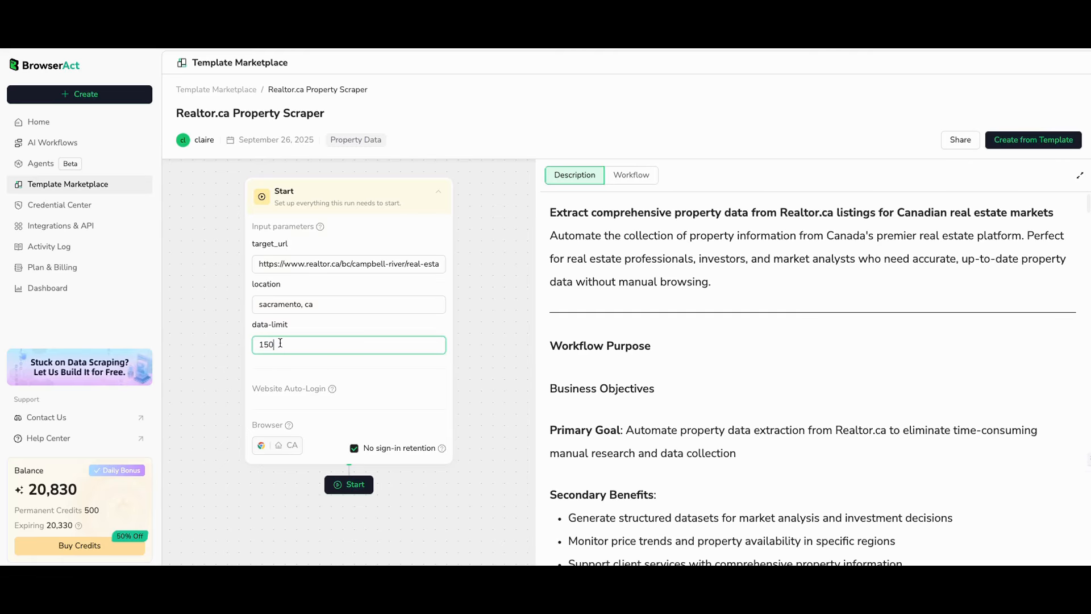
left_click_drag(280, 344, 252, 347)
type("1")
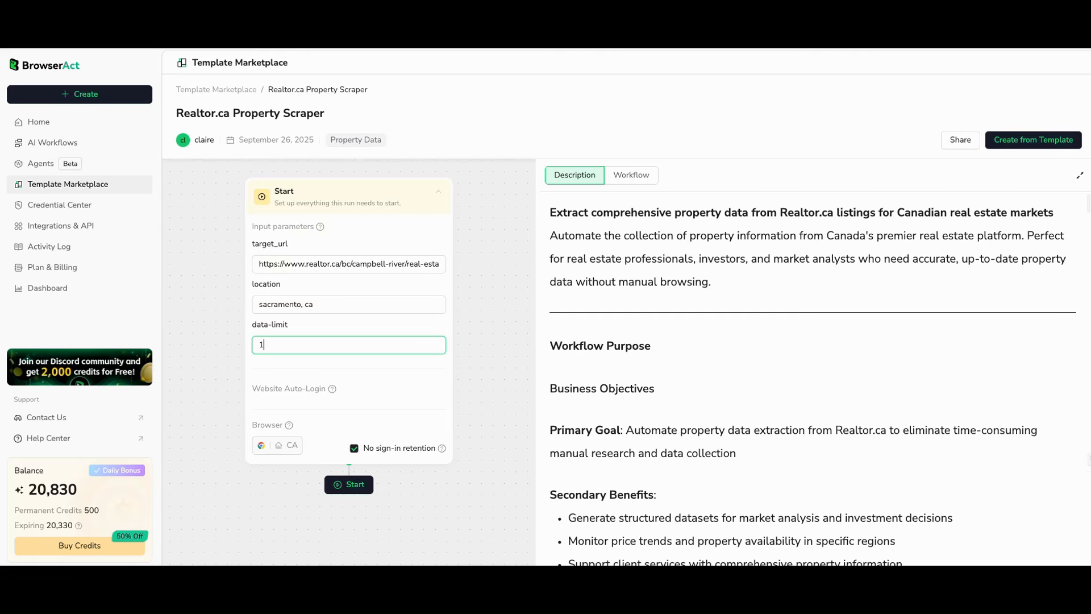
type("0")
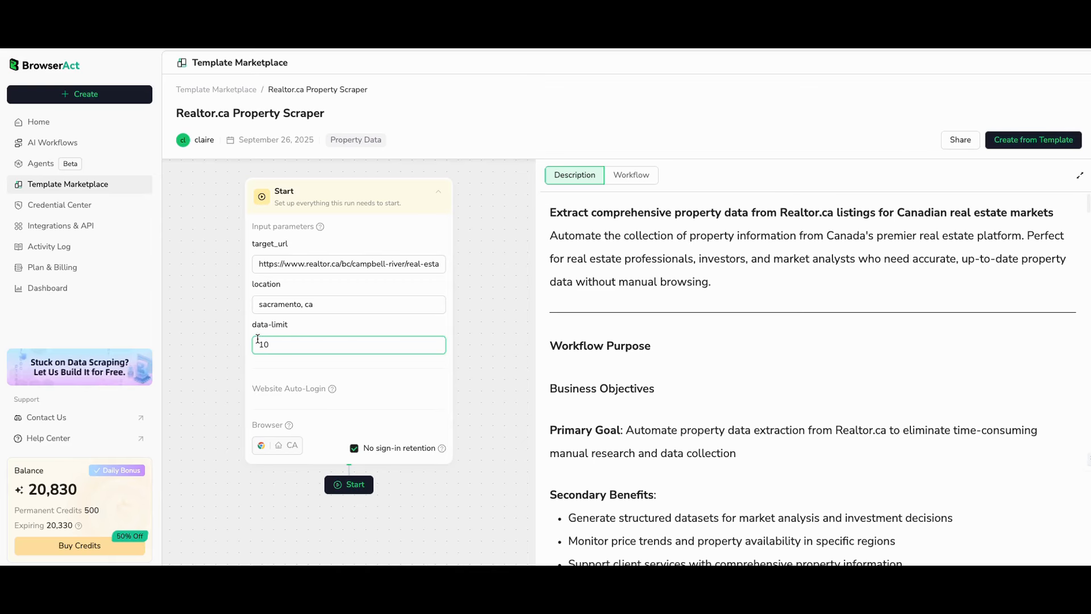
Step: Review the Website Auto-Login, Browser and No sign-in retention explanations and the remaining settings of the Start node
mouse_move(334, 394)
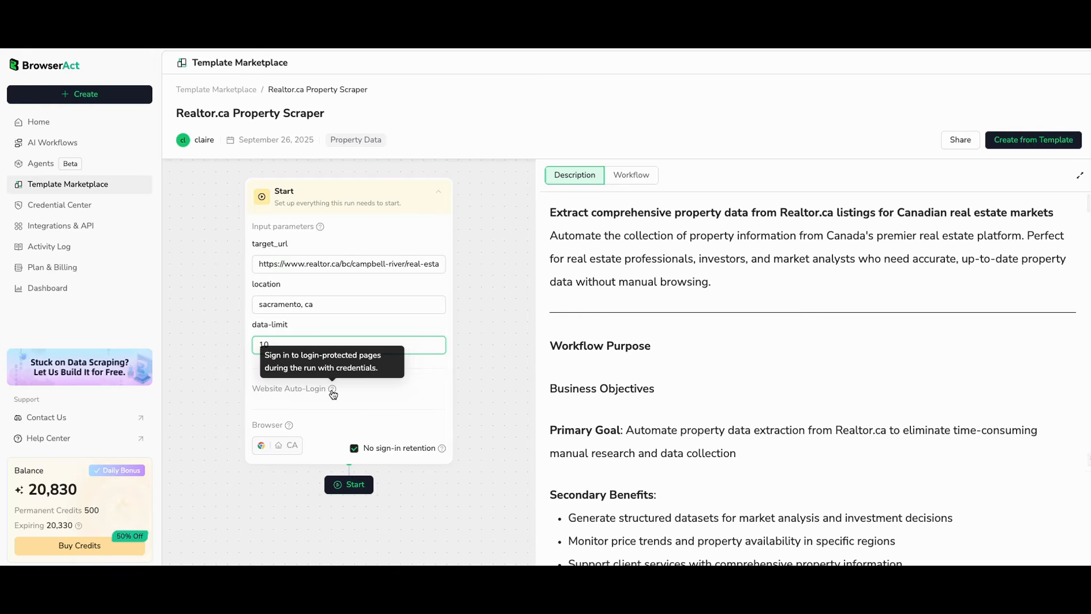
mouse_move(286, 430)
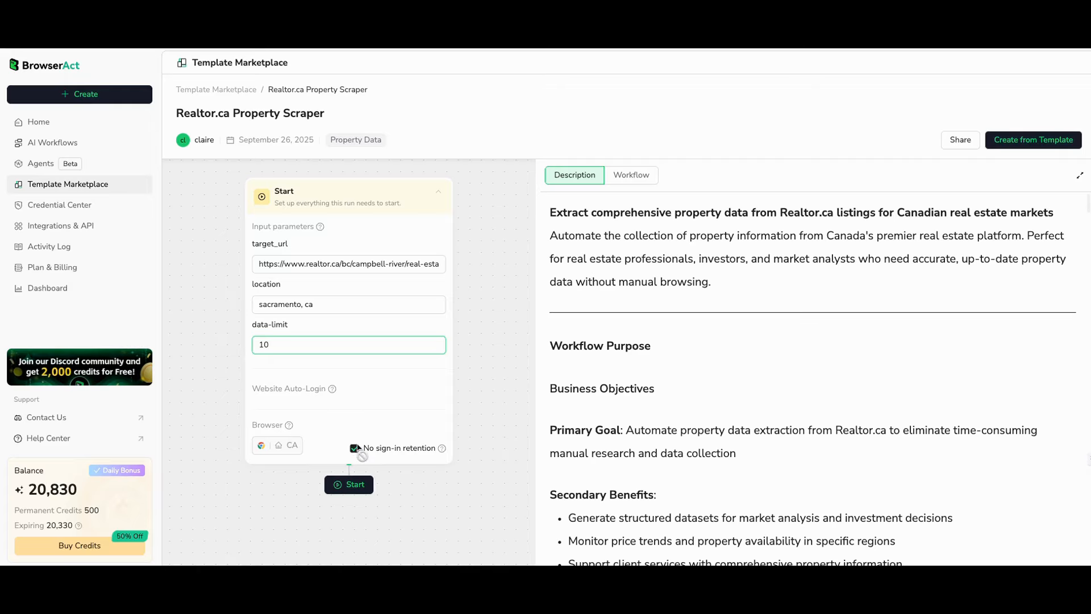
mouse_move(443, 451)
scroll(404, 394, "down", 1)
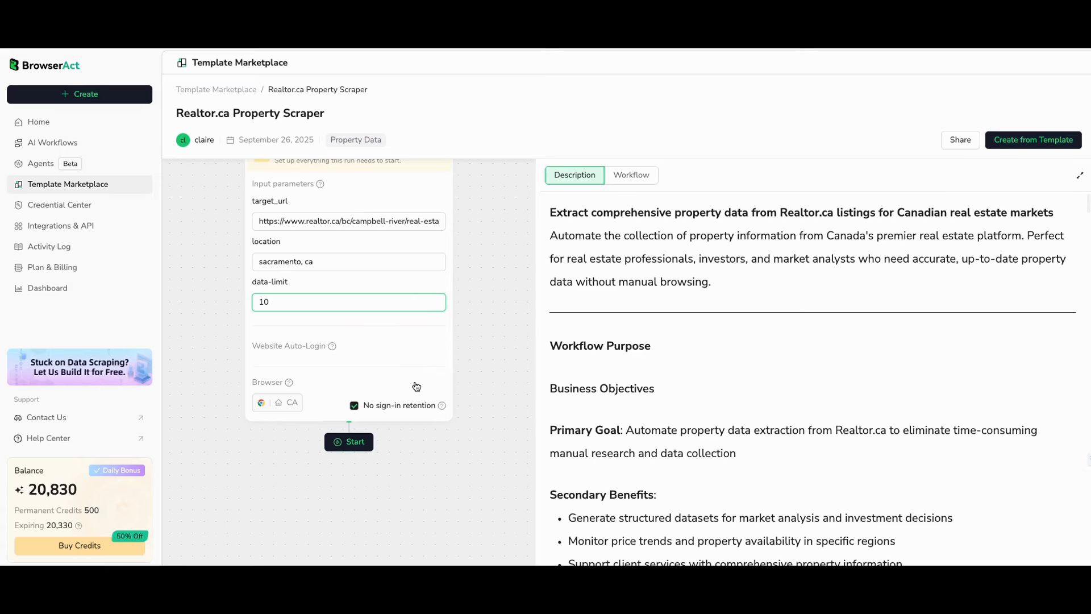
mouse_move(433, 409)
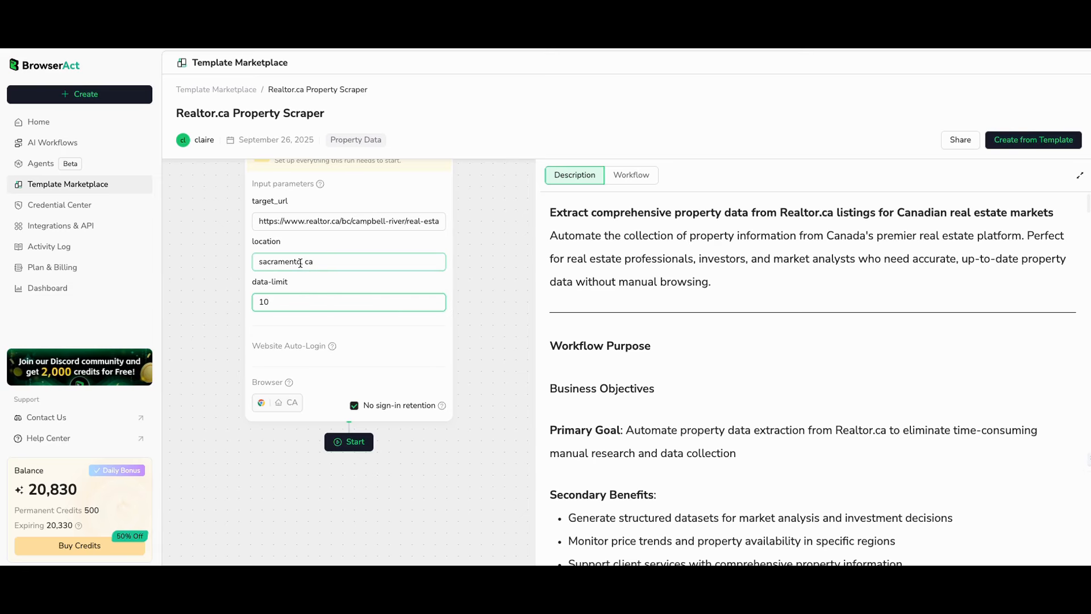
scroll(323, 257, "up", 1)
left_click(320, 319)
scroll(318, 324, "down", 1)
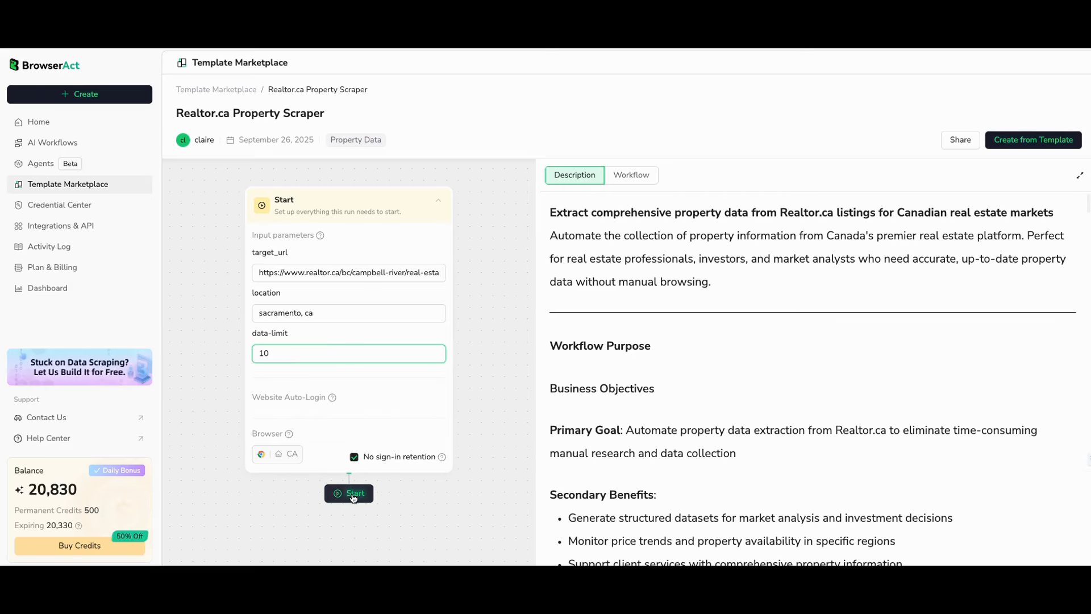
Step: Read through the Realtor.ca Property Scraper description, covering its purpose, target users, input parameters, output data, supported scope and workflow construction details
scroll(629, 392, "down", 3)
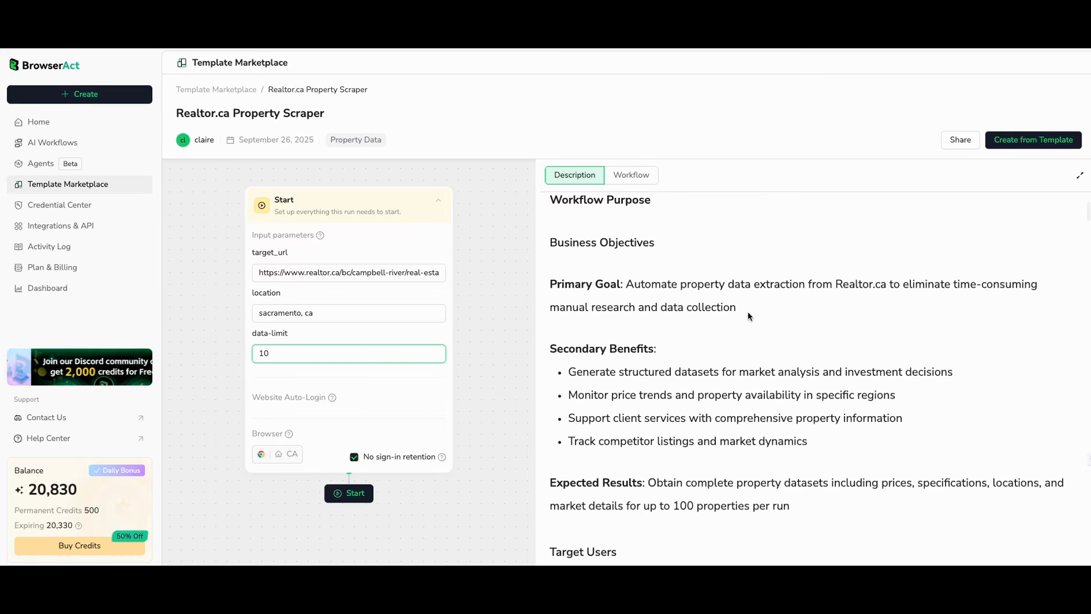
scroll(748, 312, "down", 1)
scroll(648, 316, "down", 1)
scroll(648, 318, "down", 2)
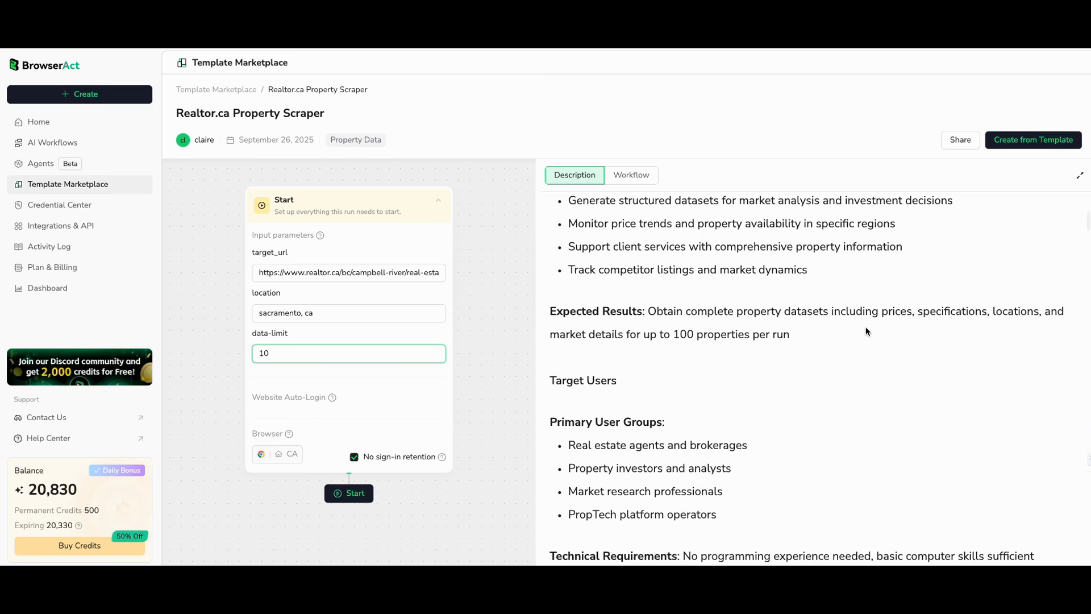
scroll(903, 328, "down", 2)
scroll(862, 336, "down", 2)
scroll(751, 333, "down", 2)
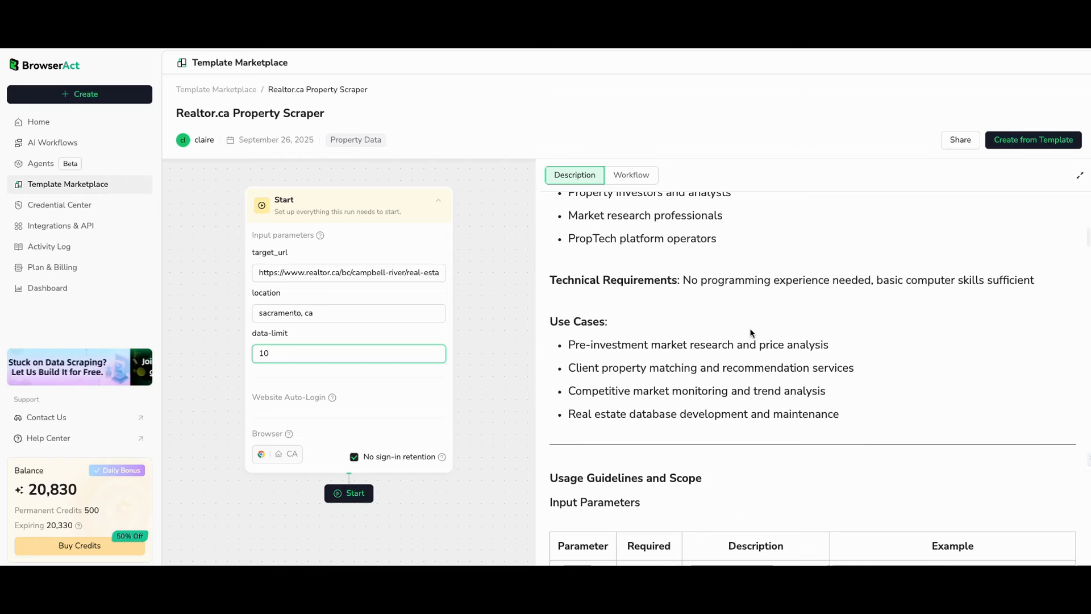
scroll(751, 333, "down", 3)
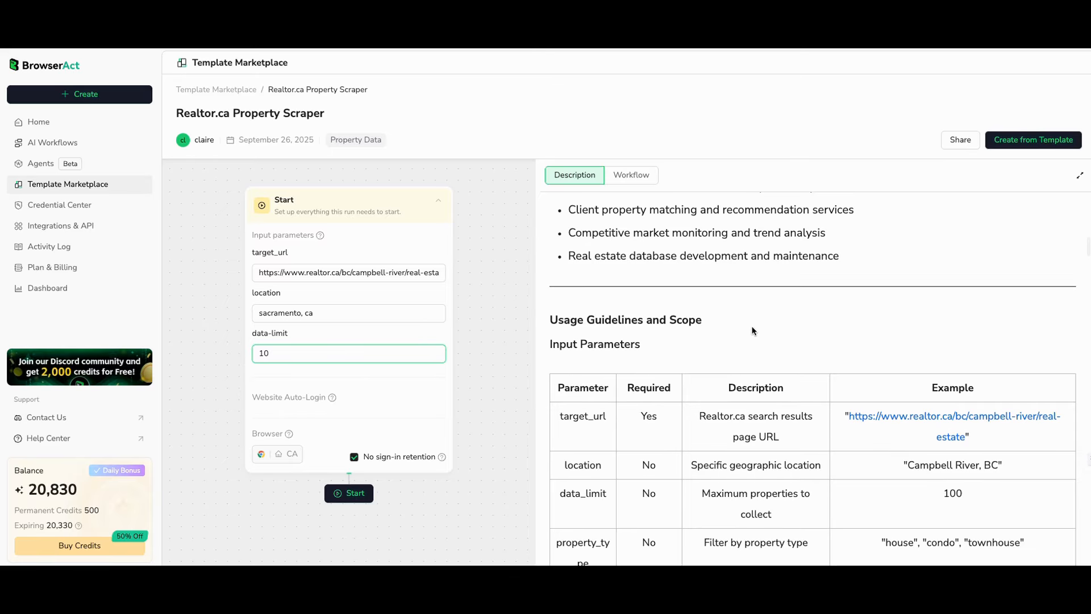
scroll(752, 331, "down", 1)
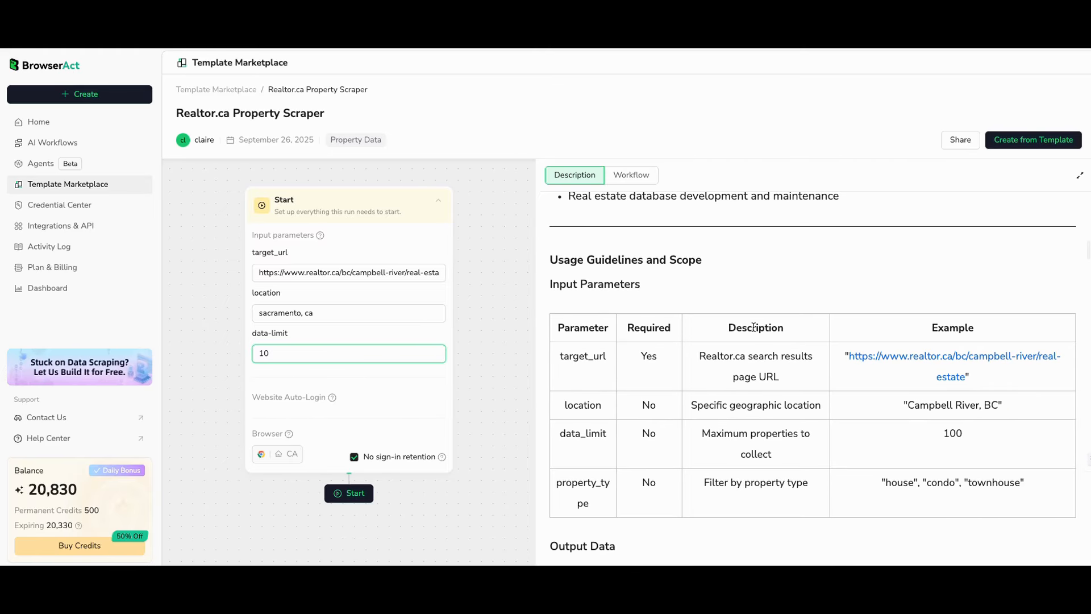
scroll(753, 327, "down", 1)
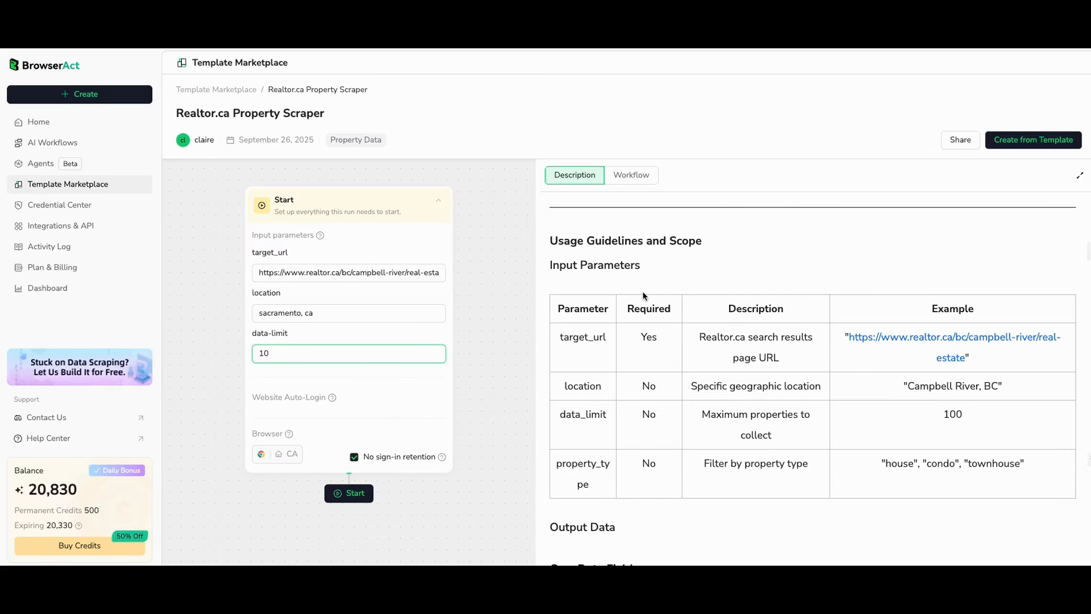
scroll(648, 307, "down", 3)
scroll(654, 306, "down", 3)
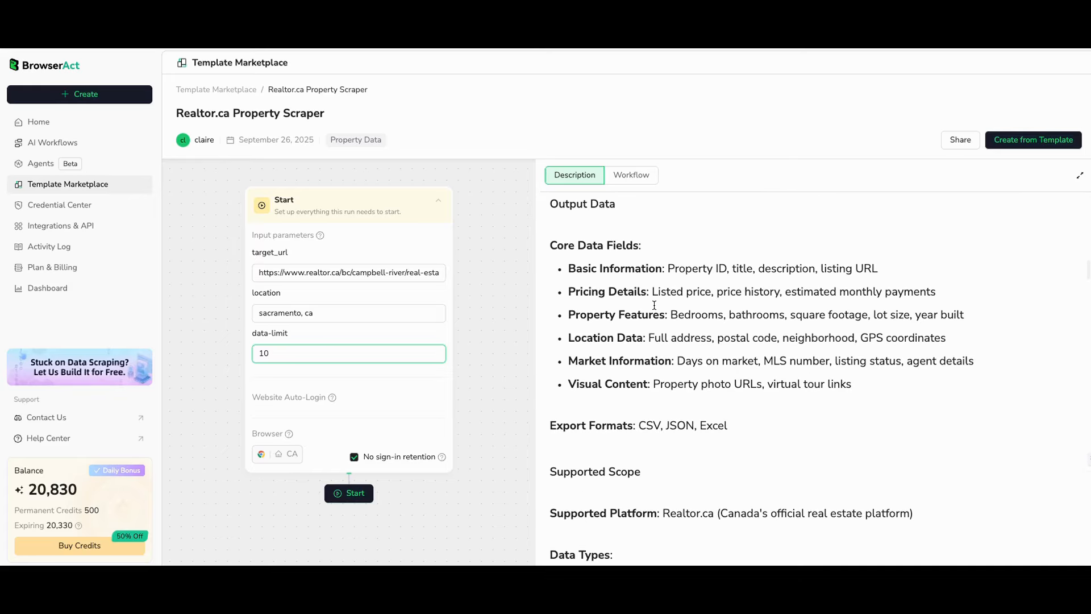
scroll(655, 308, "down", 4)
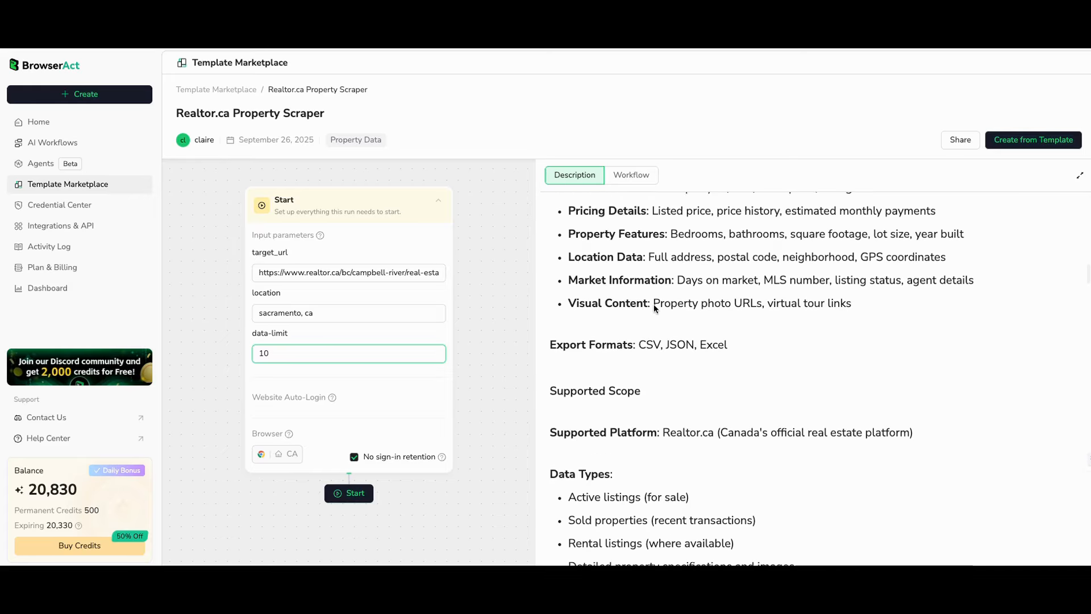
scroll(654, 305, "down", 10)
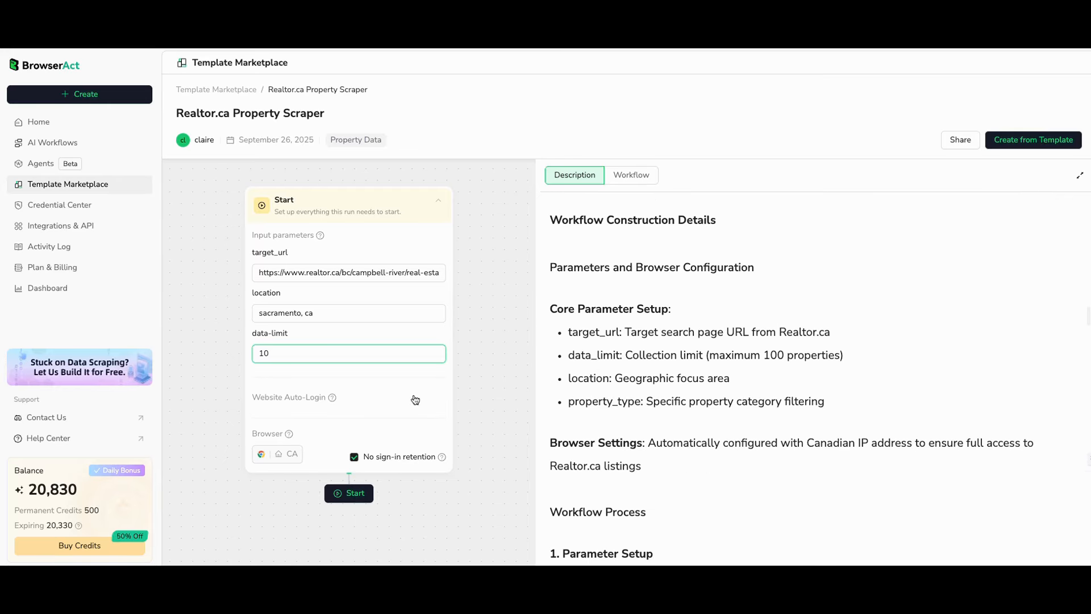
Step: Read the Workflow Process section of the description, covering parameter setup, browser initialization, navigation and page access, and the data collection loop
scroll(614, 478, "down", 3)
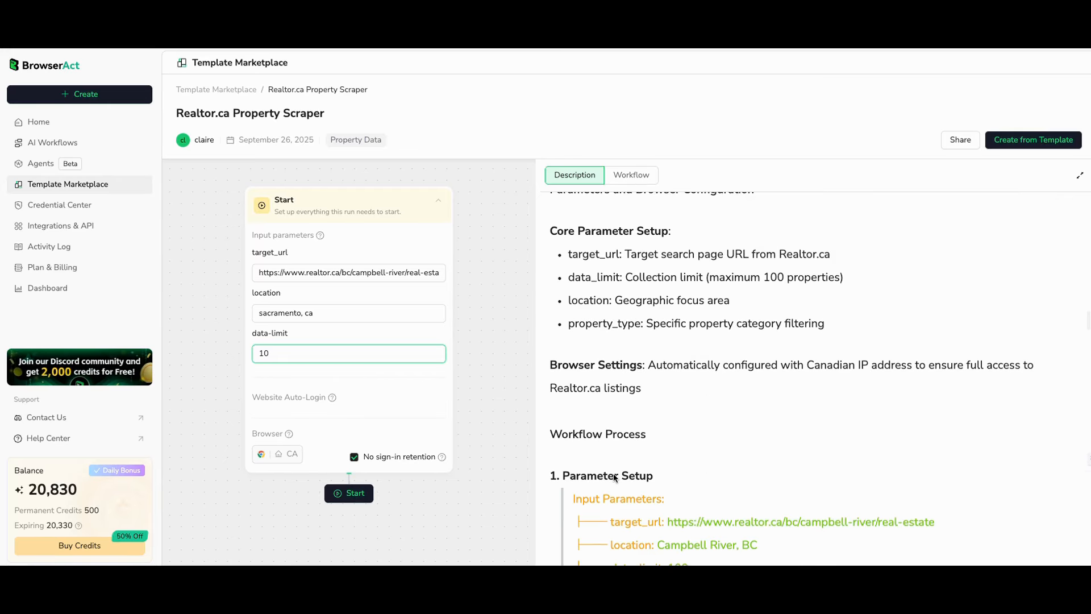
scroll(614, 474, "down", 1)
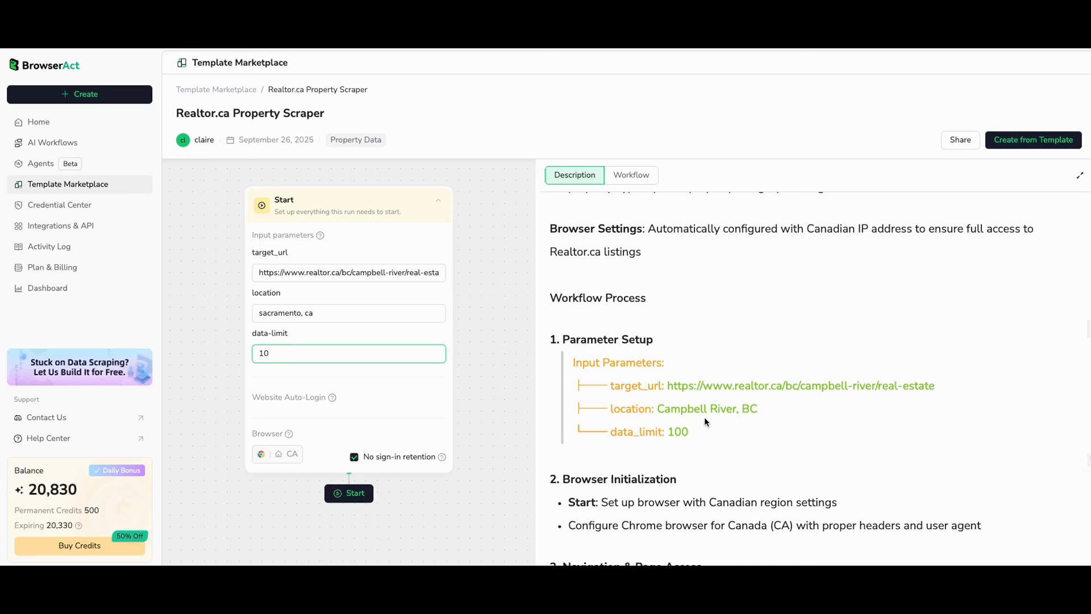
scroll(697, 421, "down", 1)
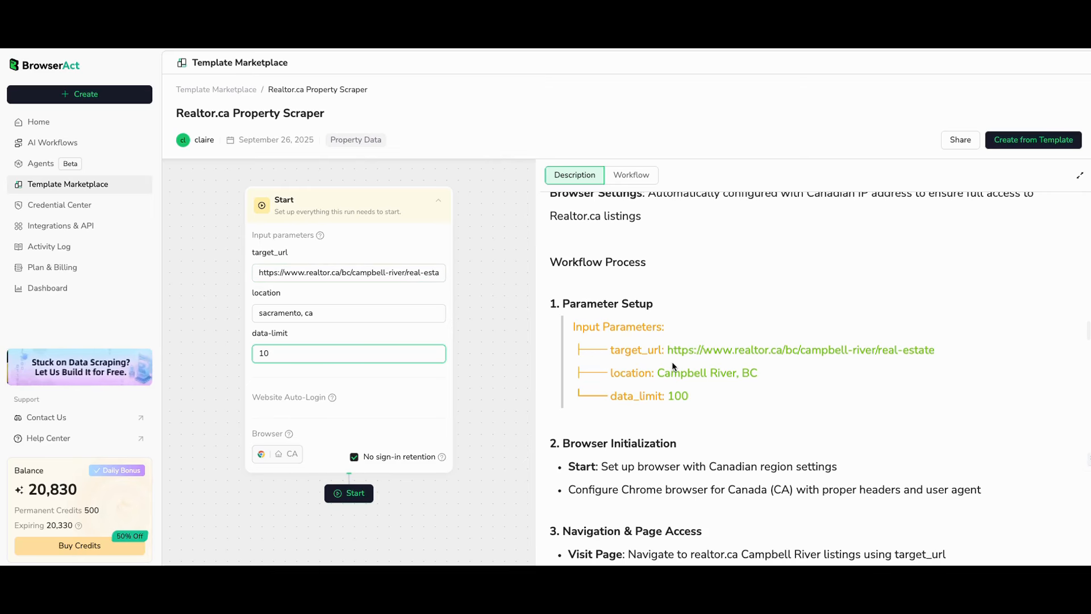
scroll(673, 363, "down", 1)
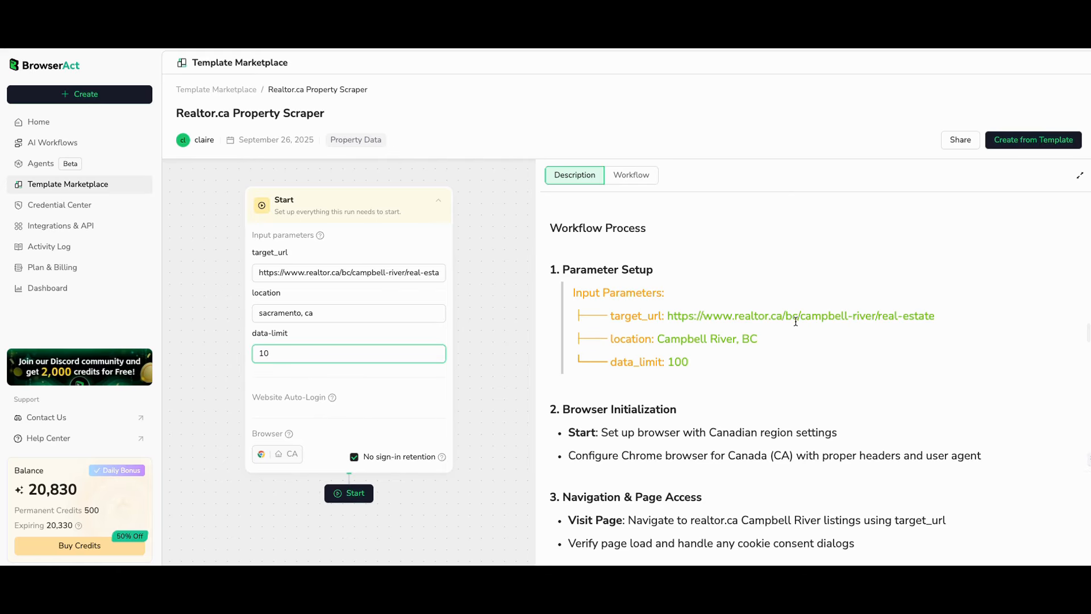
scroll(761, 318, "down", 1)
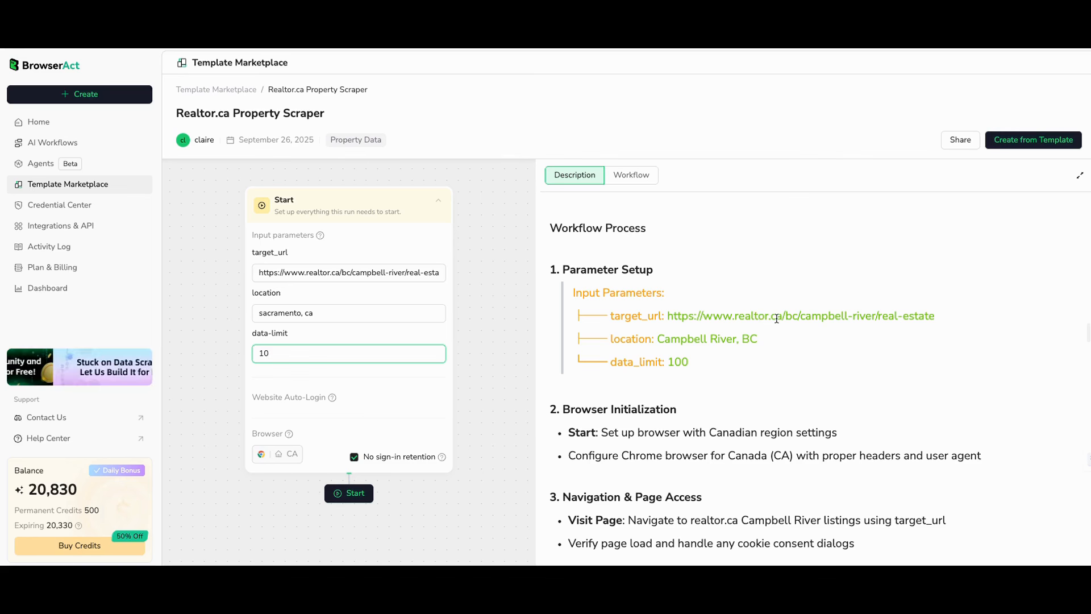
scroll(824, 314, "down", 4)
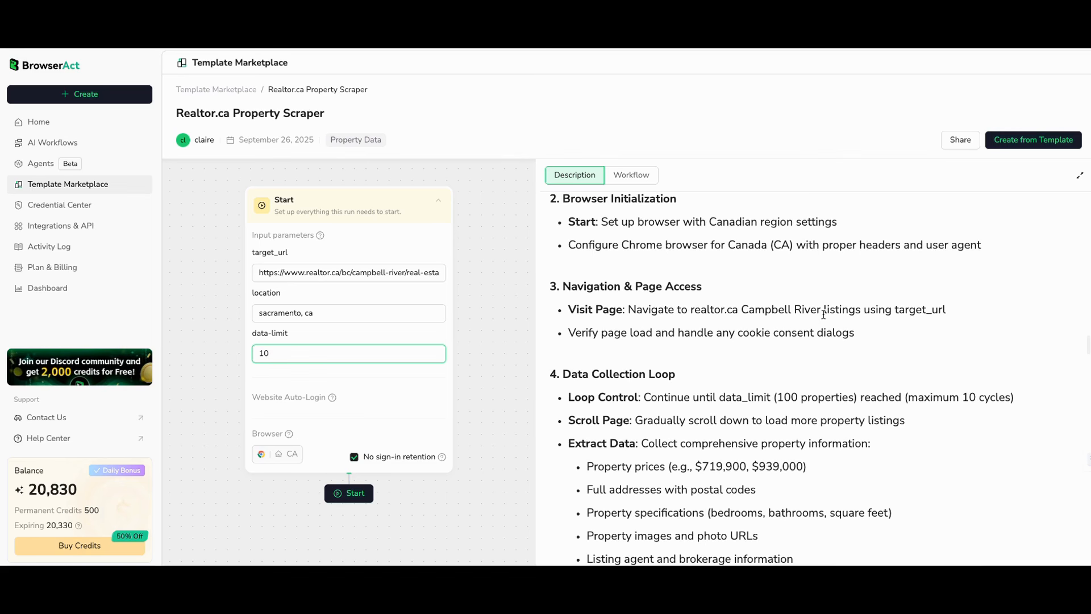
scroll(823, 316, "up", 1)
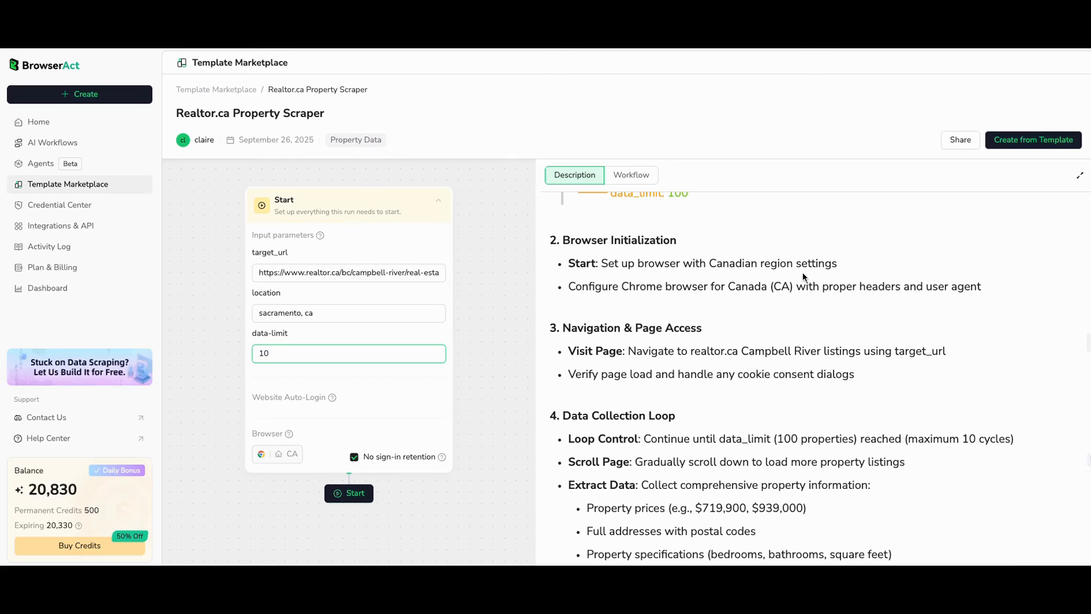
scroll(803, 272, "up", 1)
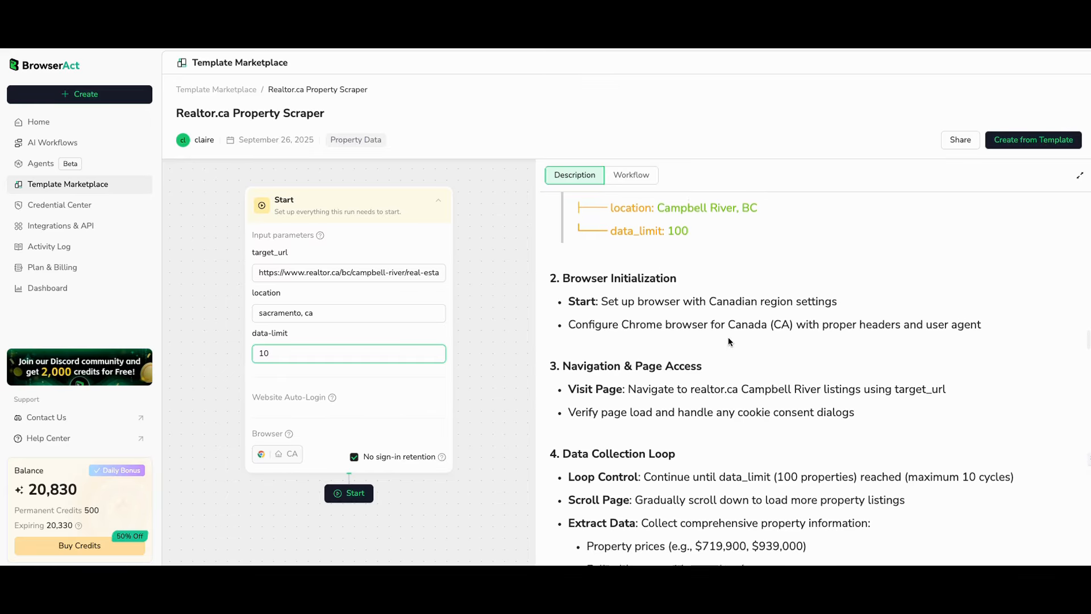
scroll(730, 341, "up", 1)
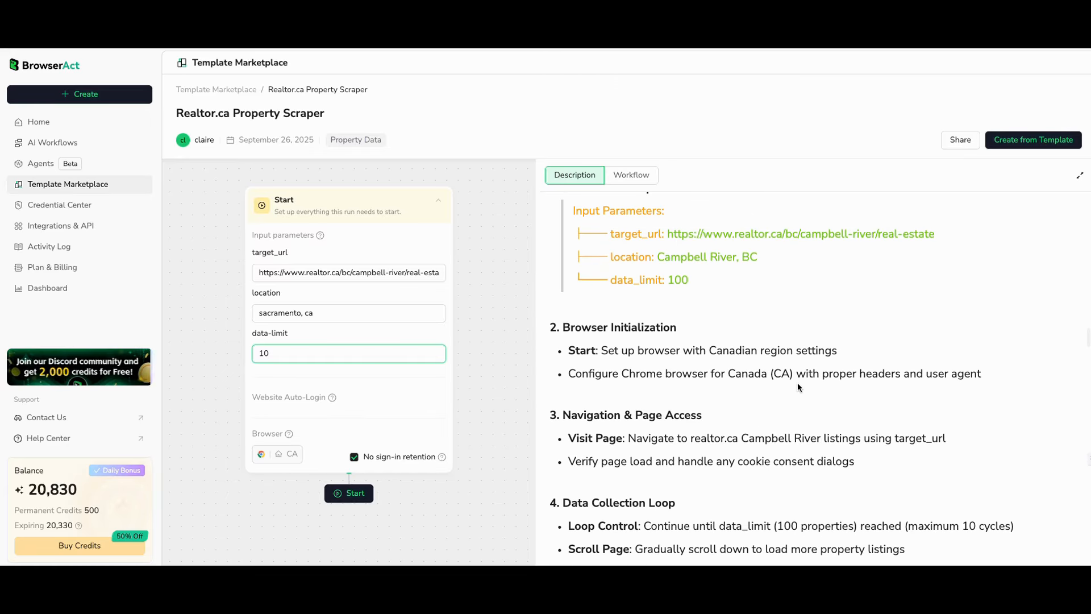
scroll(799, 382, "up", 1)
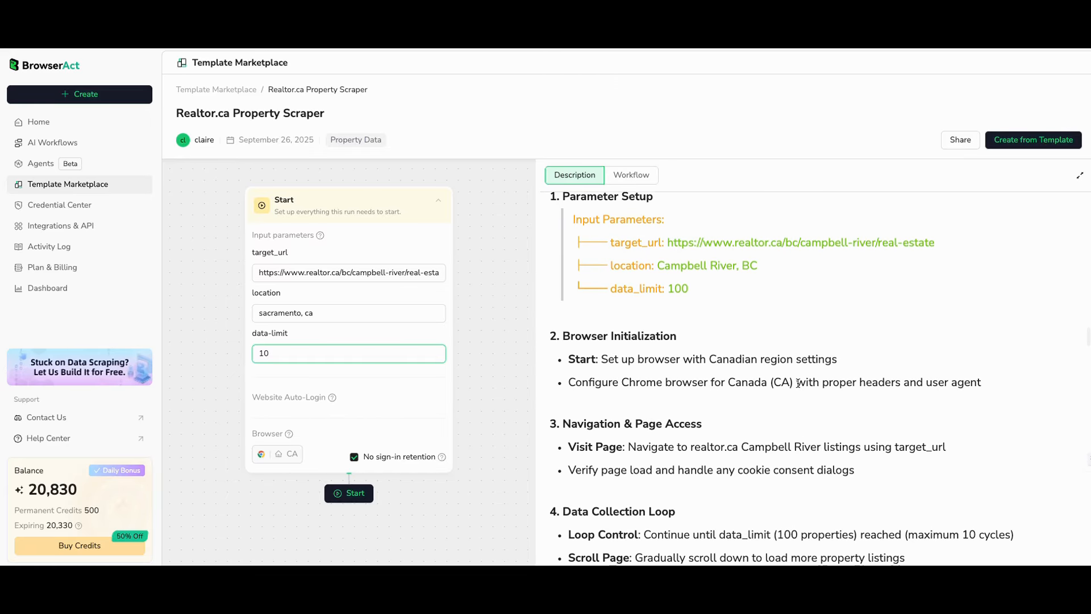
scroll(775, 423, "down", 1)
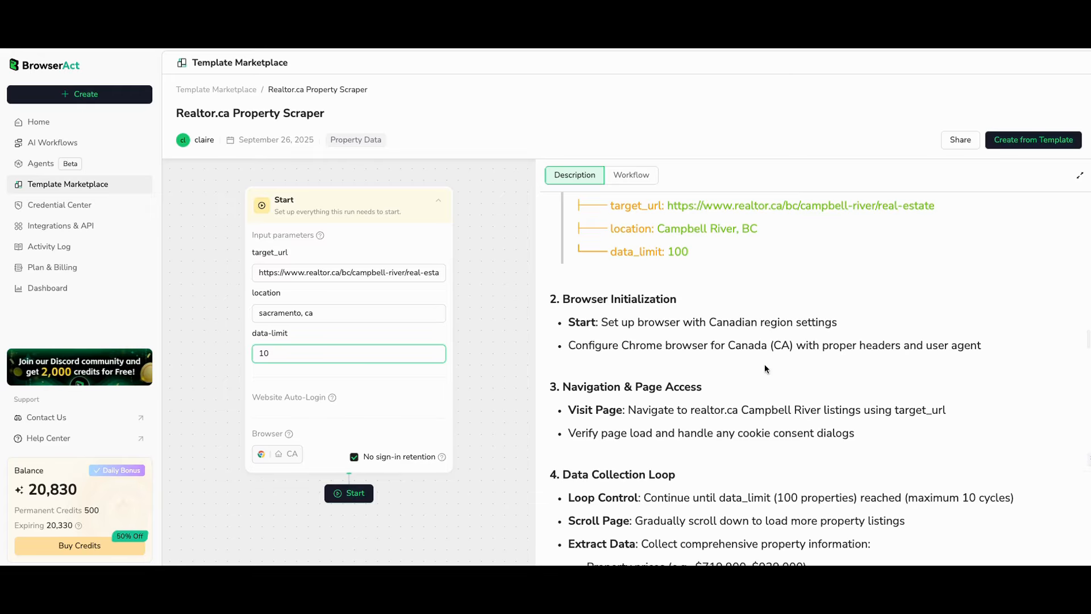
scroll(733, 341, "up", 2)
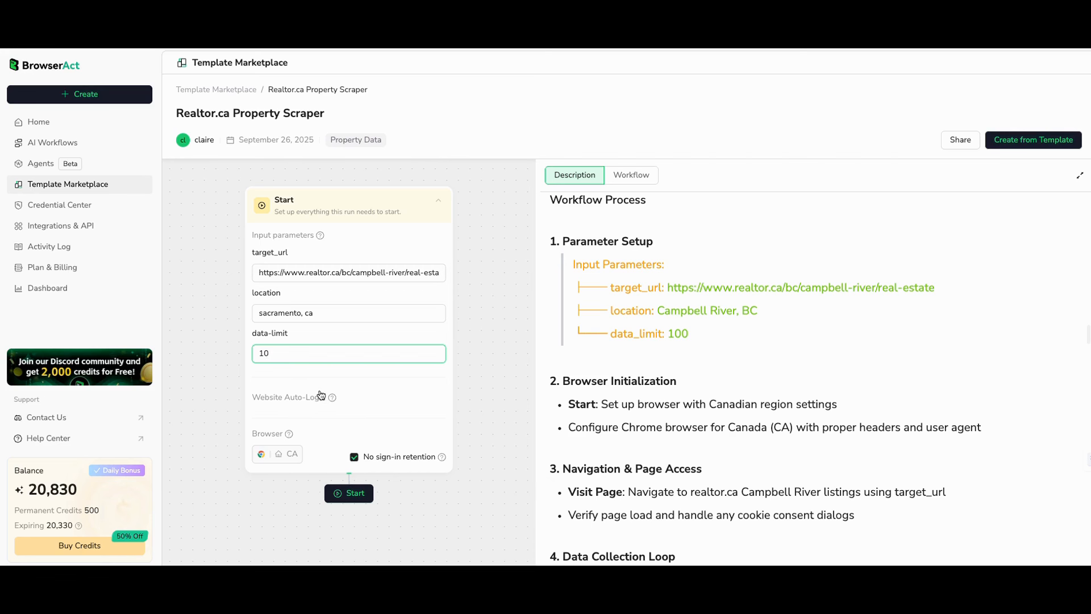
Step: Set the scraper's data-limit parameter to 2 and start the Realtor.ca Property Scraper run
left_click_drag(274, 353, 259, 350)
type("2")
left_click(364, 500)
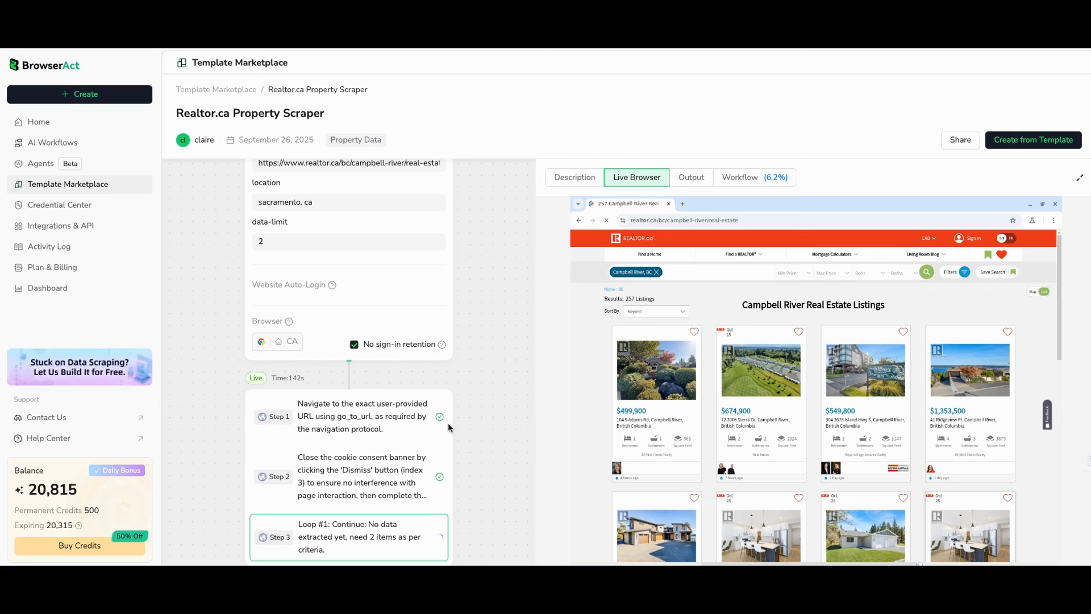
Step: Review the run's executed steps, from the initial navigation through the extraction loops to the combined CSV output
scroll(465, 471, "down", 3)
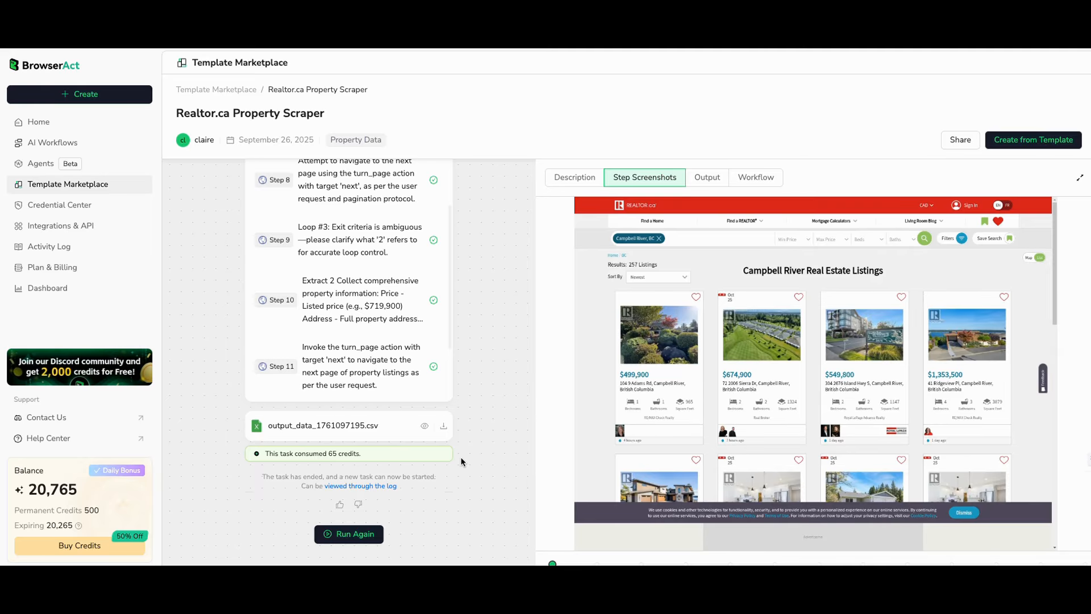
scroll(427, 386, "up", 5)
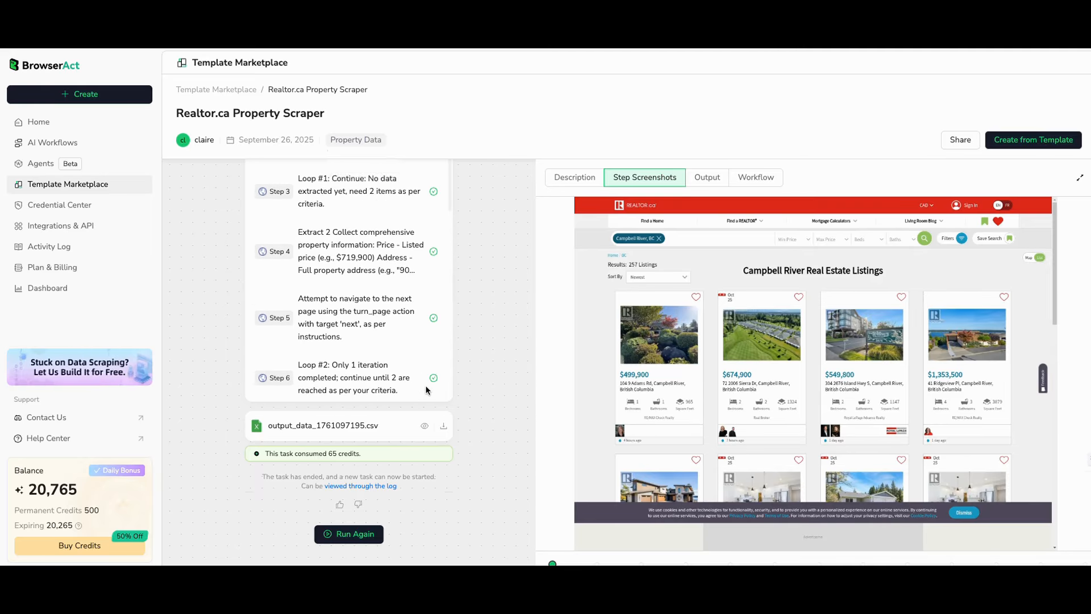
scroll(407, 381, "down", 5)
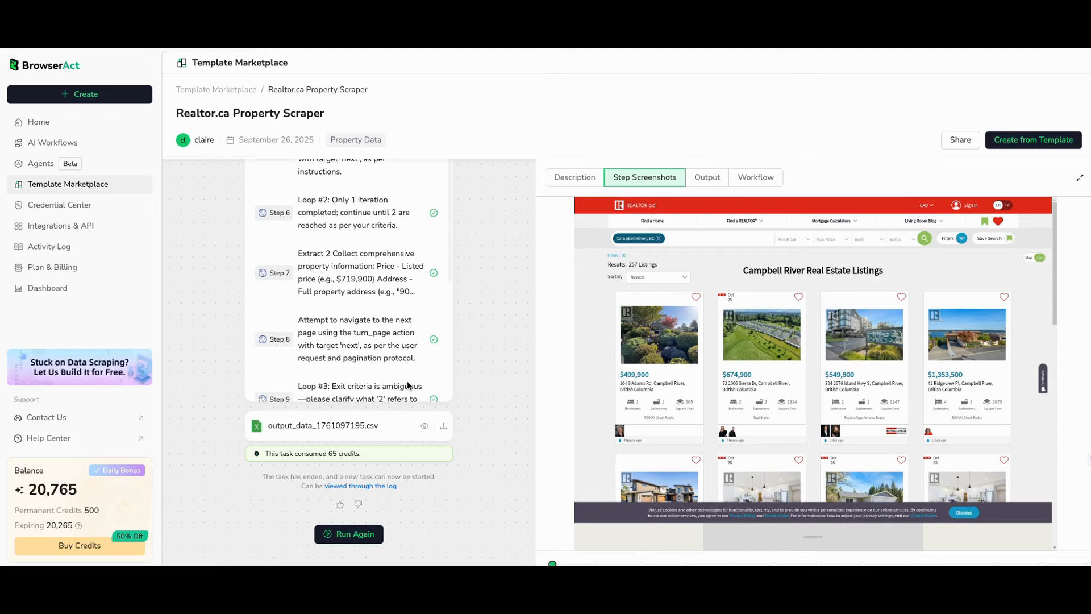
scroll(407, 384, "down", 3)
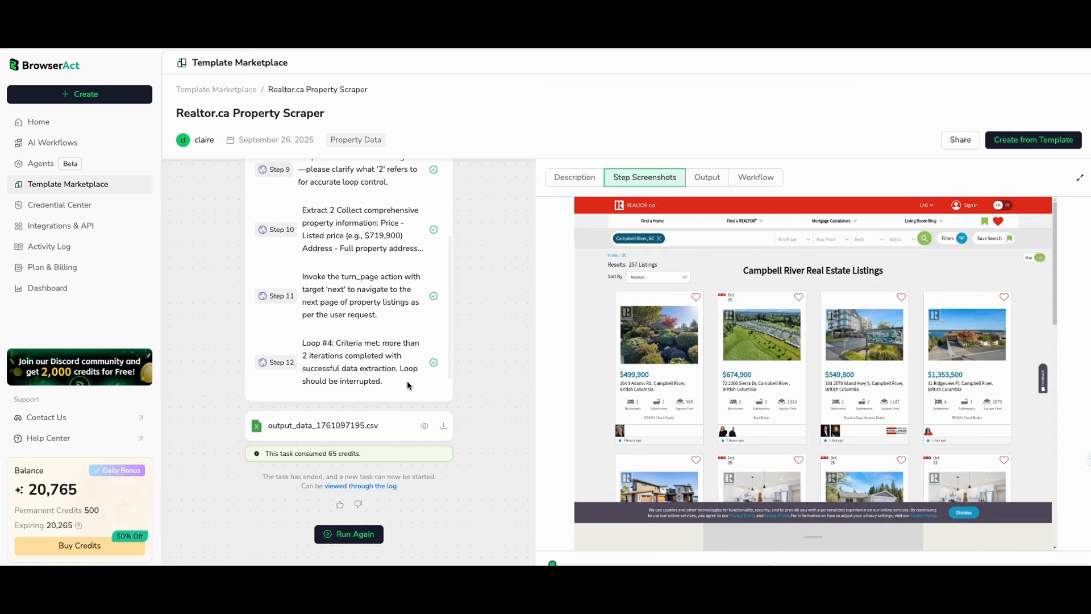
scroll(407, 385, "up", 5)
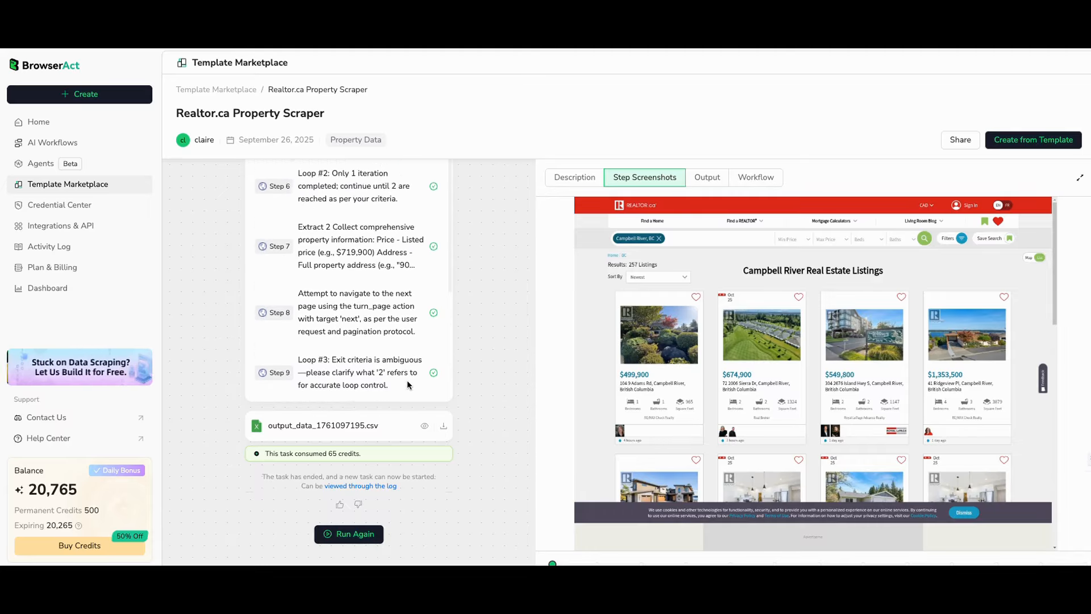
scroll(407, 385, "up", 3)
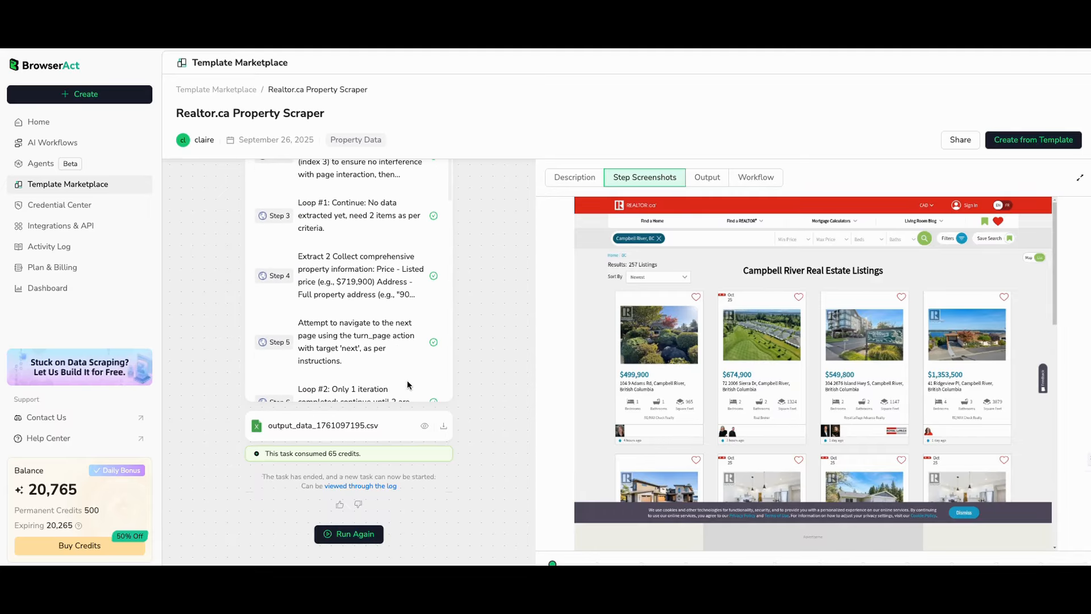
scroll(407, 384, "down", 4)
scroll(404, 388, "down", 5)
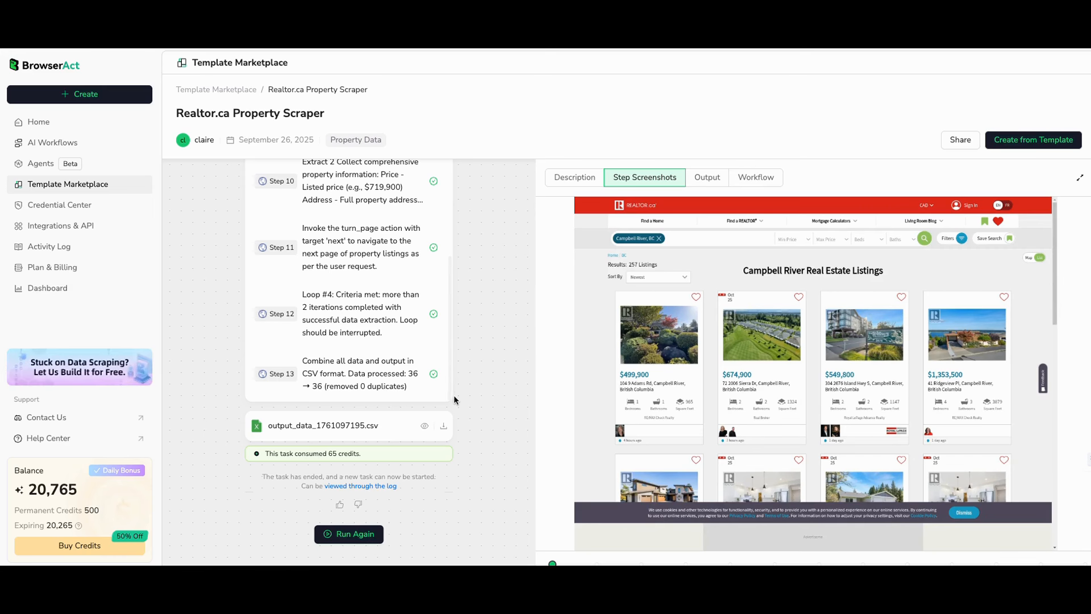
Step: Download the run's output CSV, look through its property rows and columns in the spreadsheet, and leave the spreadsheet
left_click(445, 426)
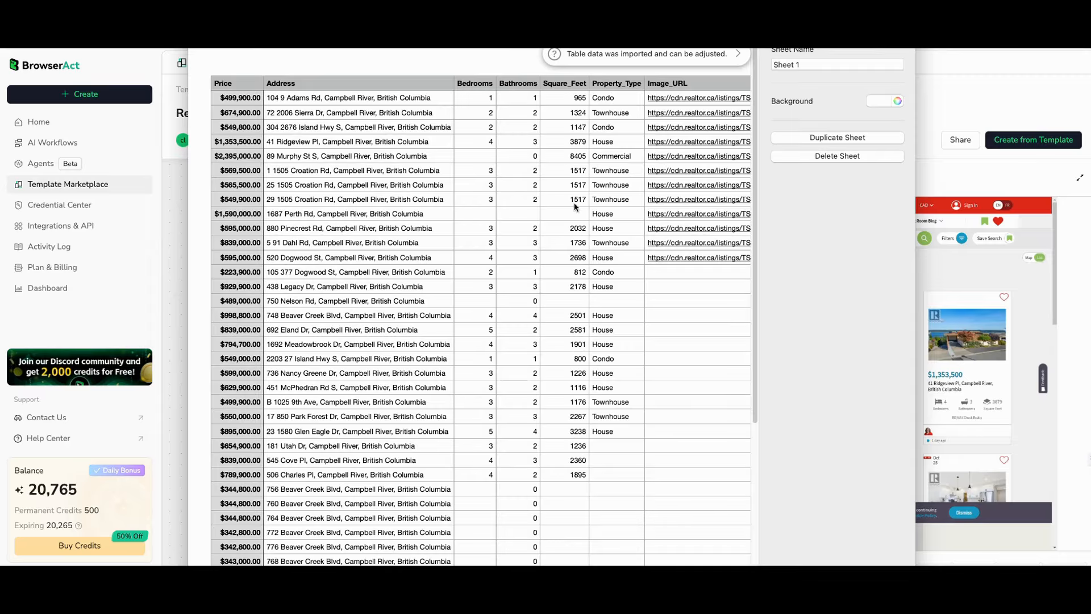
scroll(526, 216, "down", 1)
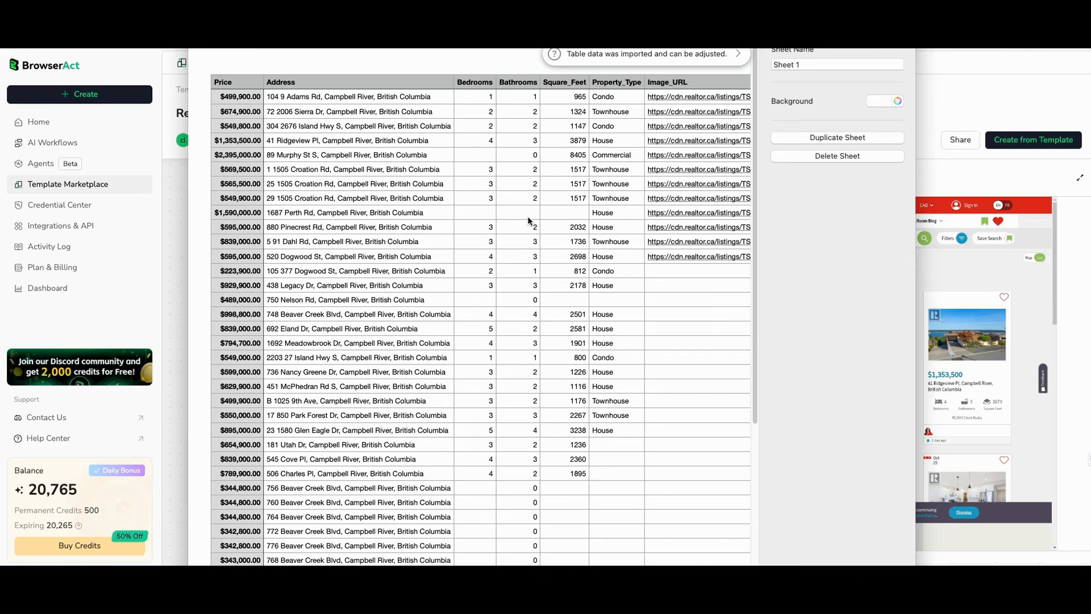
scroll(528, 218, "down", 2)
scroll(529, 221, "down", 5)
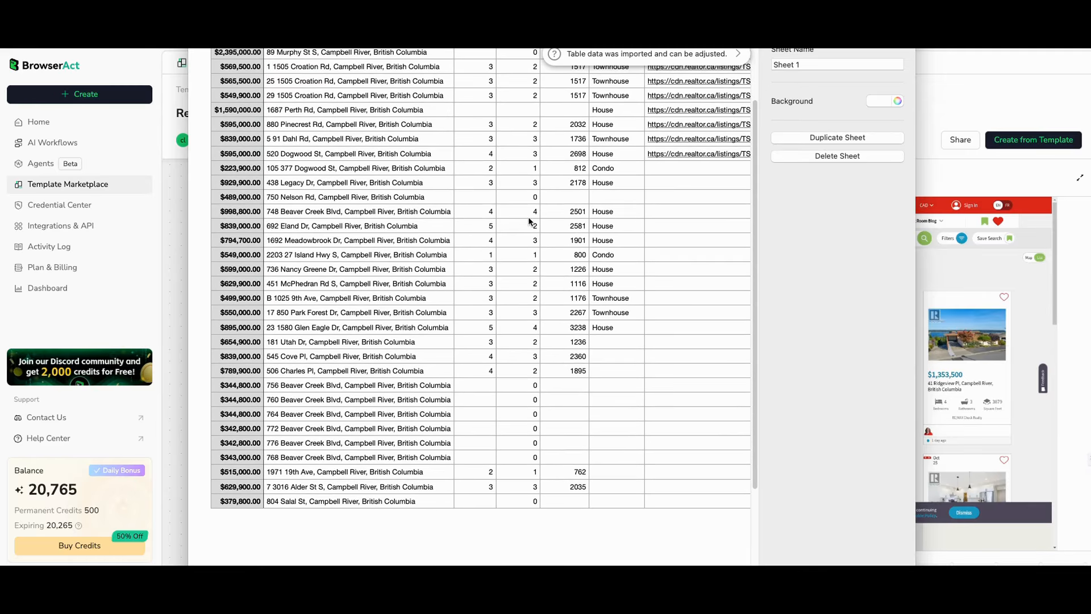
scroll(528, 221, "up", 6)
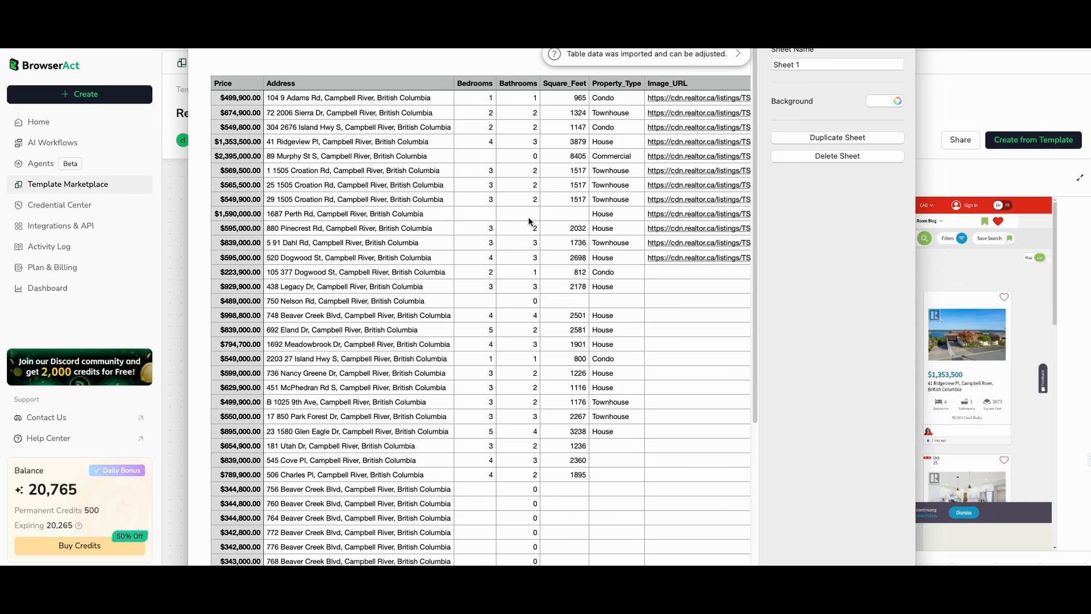
scroll(529, 222, "down", 4)
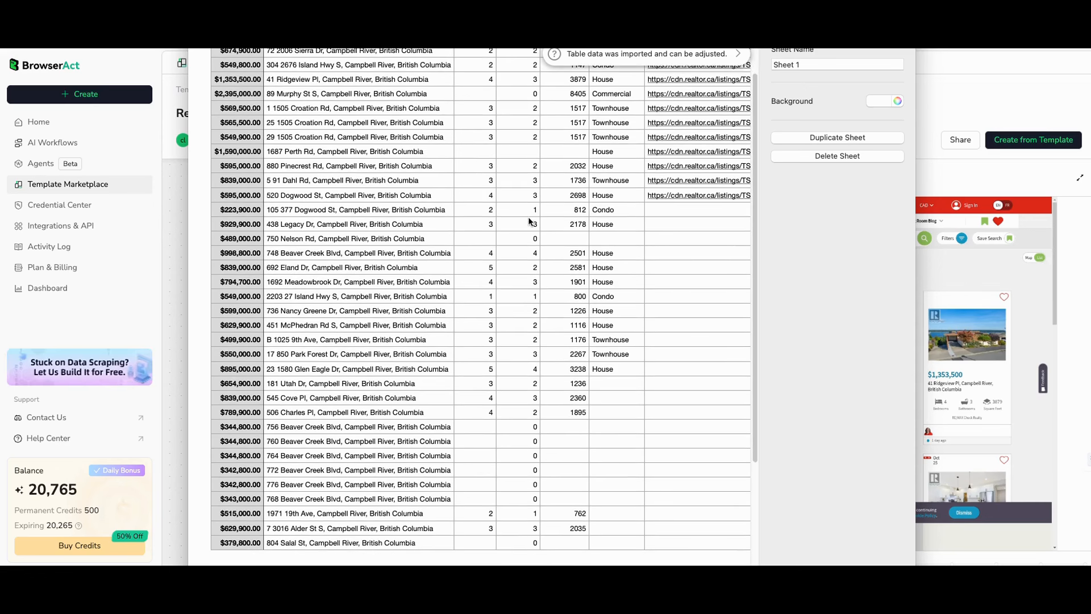
scroll(529, 221, "down", 5)
scroll(529, 221, "up", 8)
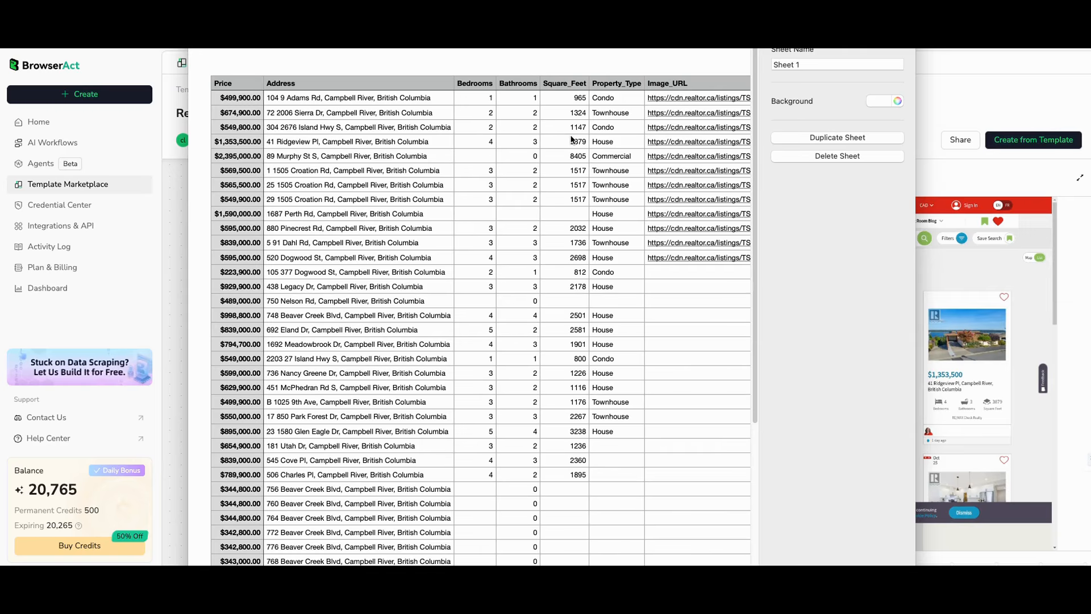
scroll(591, 145, "down", 1)
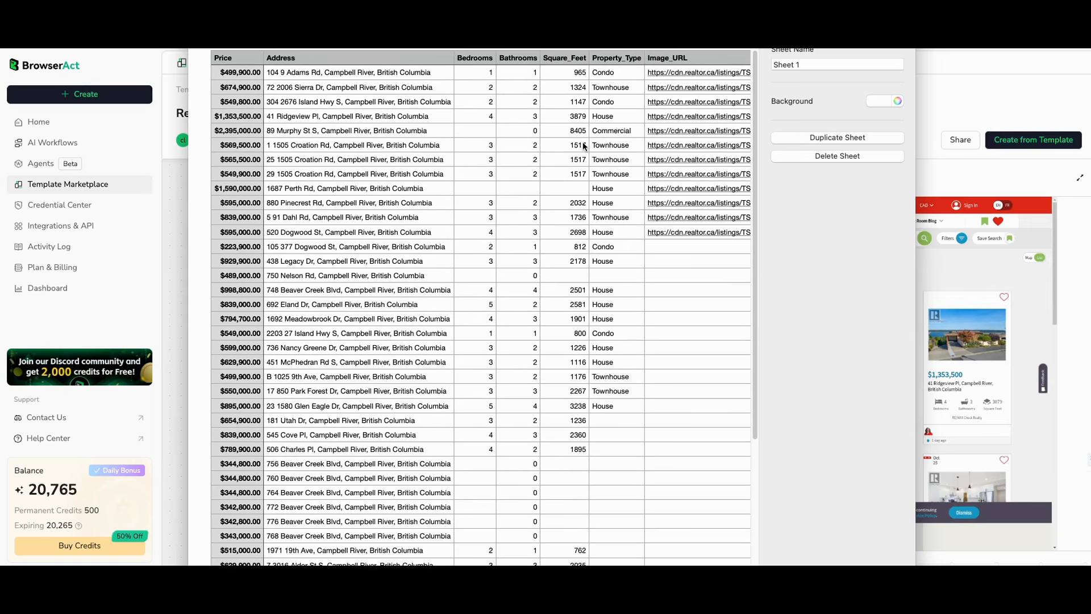
scroll(585, 145, "up", 1)
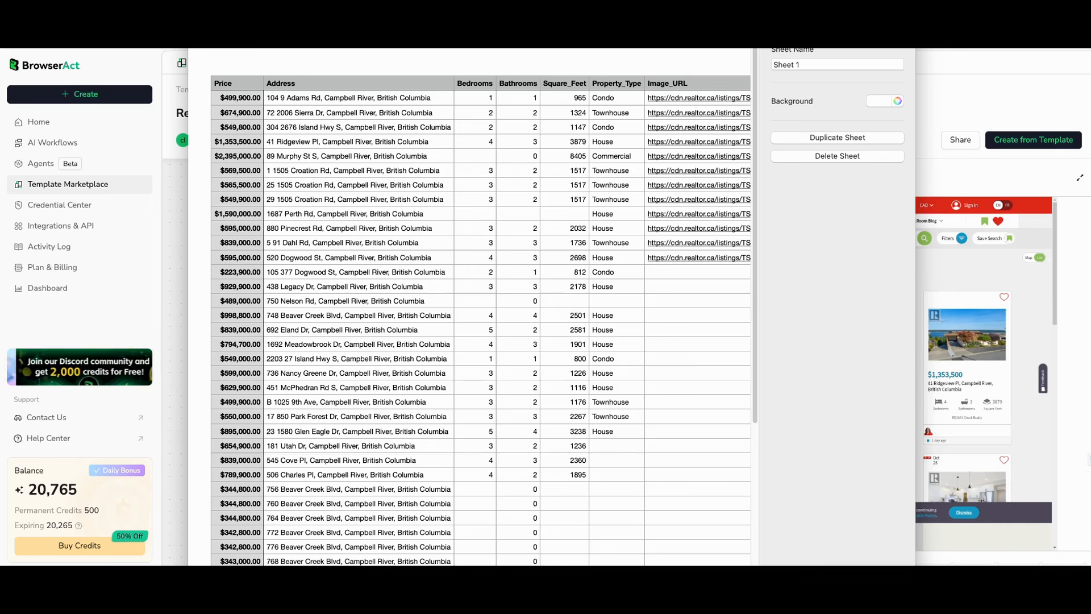
key("Escape")
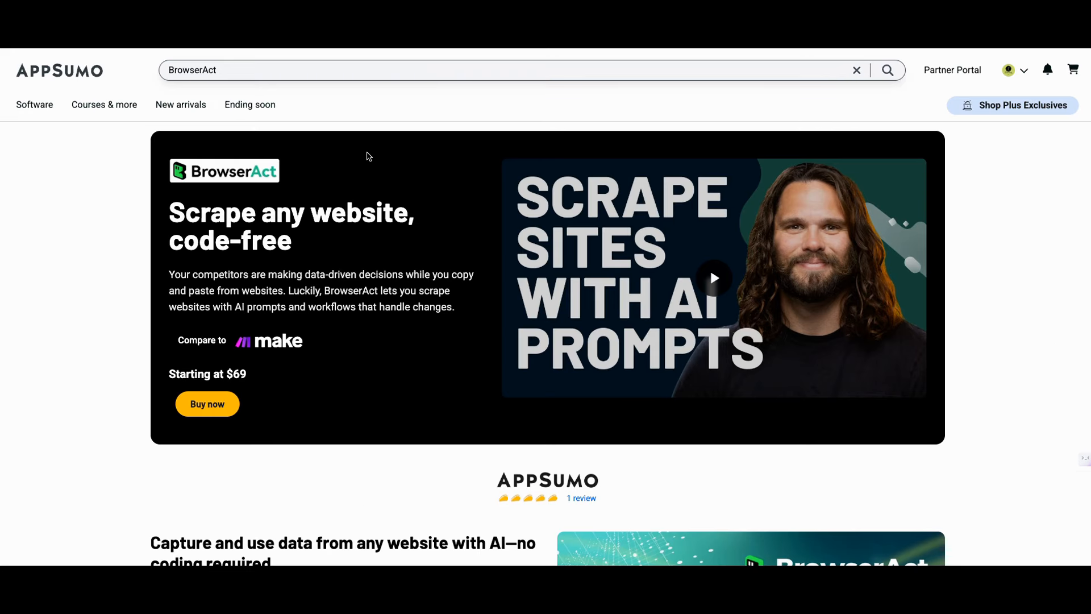
Step: Read the BrowserAct deal's introduction and its feature overview, from natural-language scraping to smart templates and tool integrations
scroll(363, 159, "down", 1)
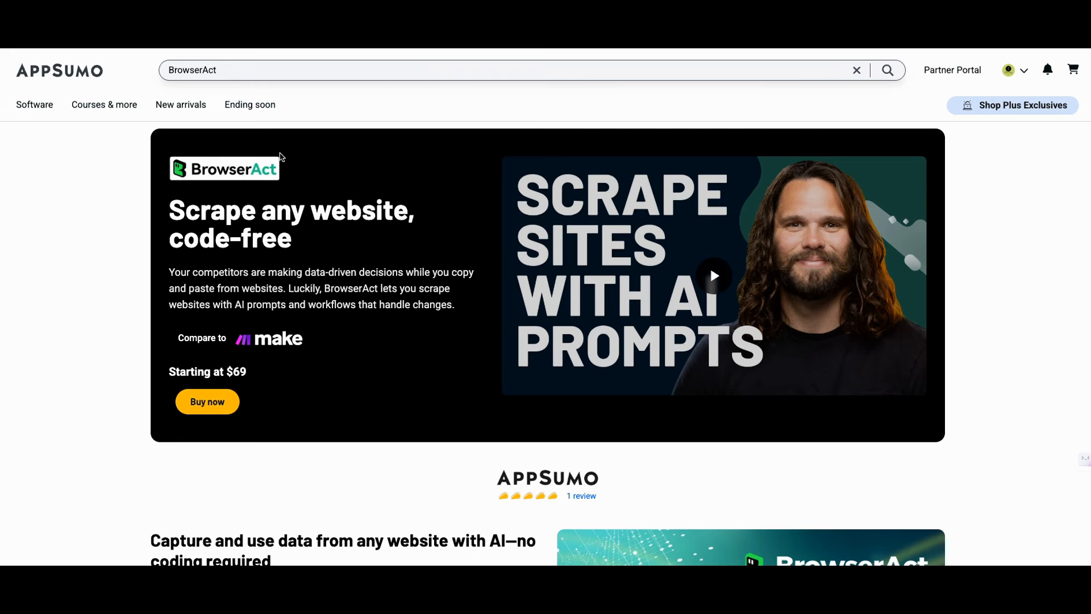
scroll(290, 188, "down", 1)
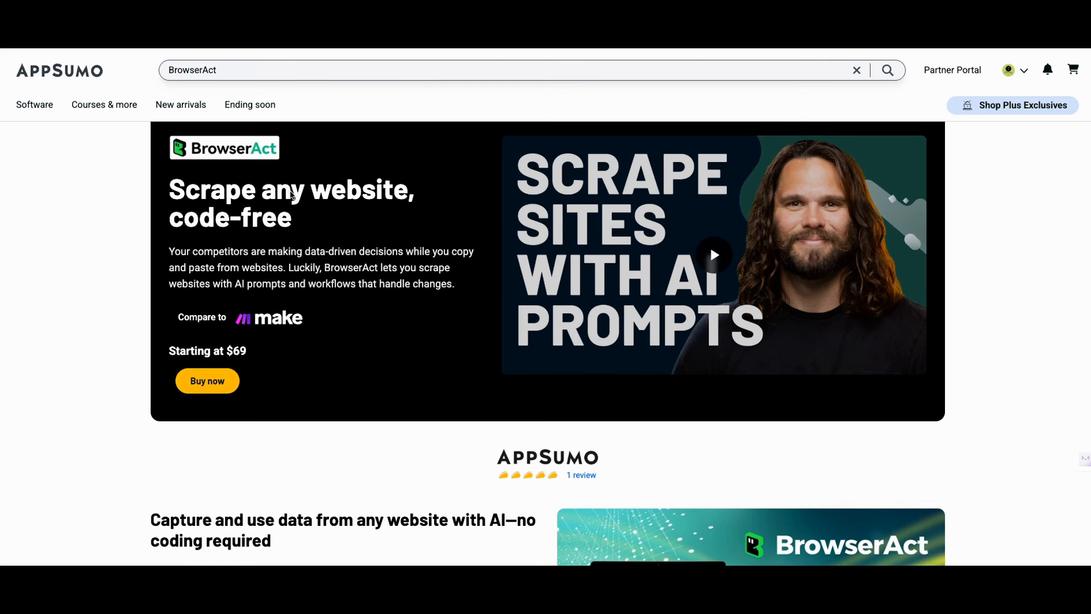
scroll(313, 233, "up", 1)
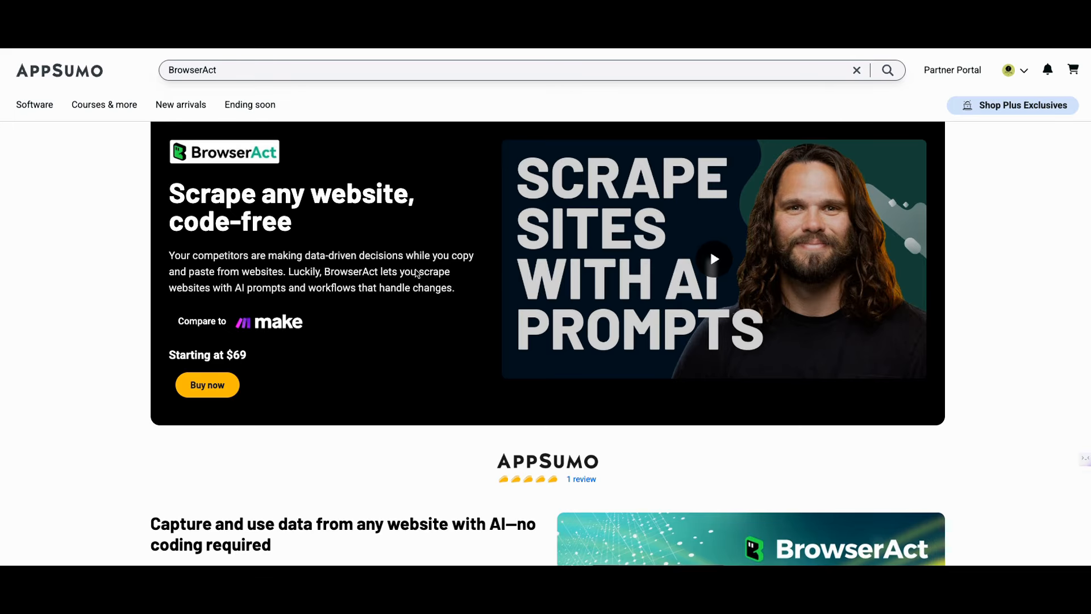
scroll(363, 284, "down", 1)
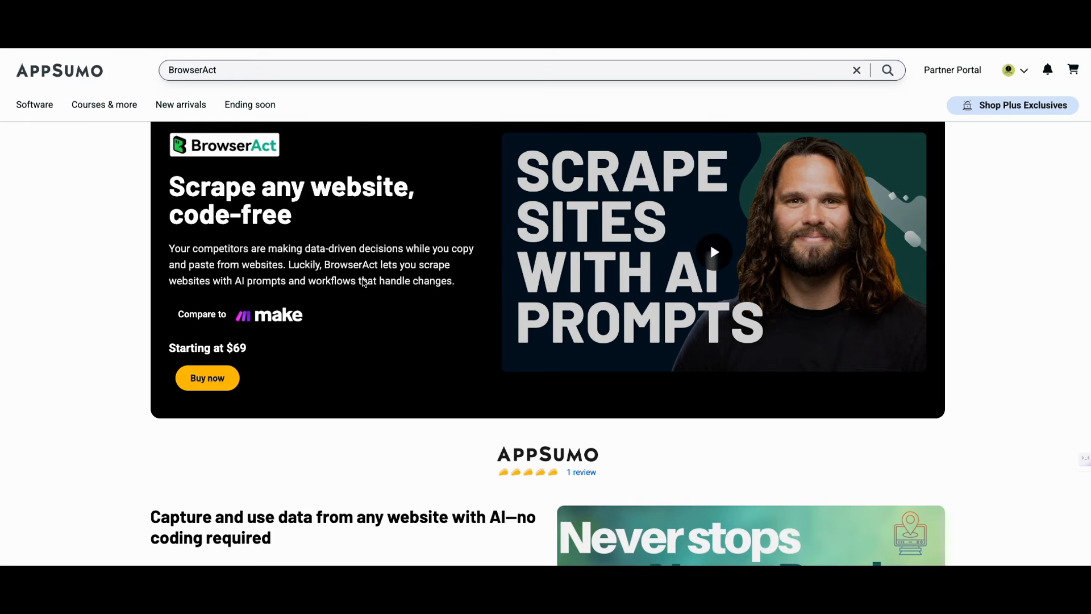
scroll(364, 282, "down", 1)
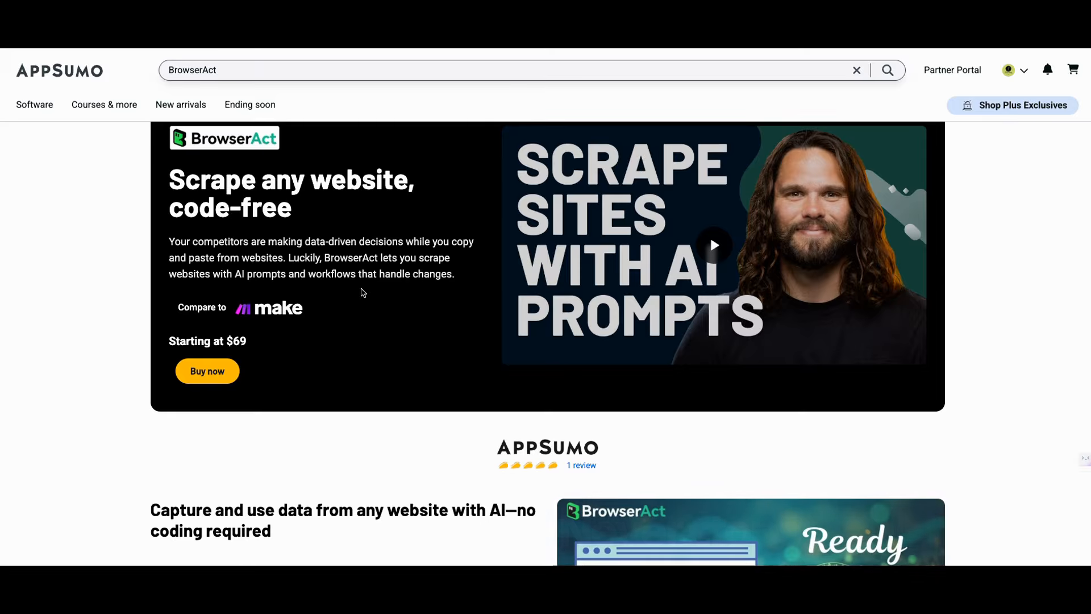
scroll(374, 293, "down", 2)
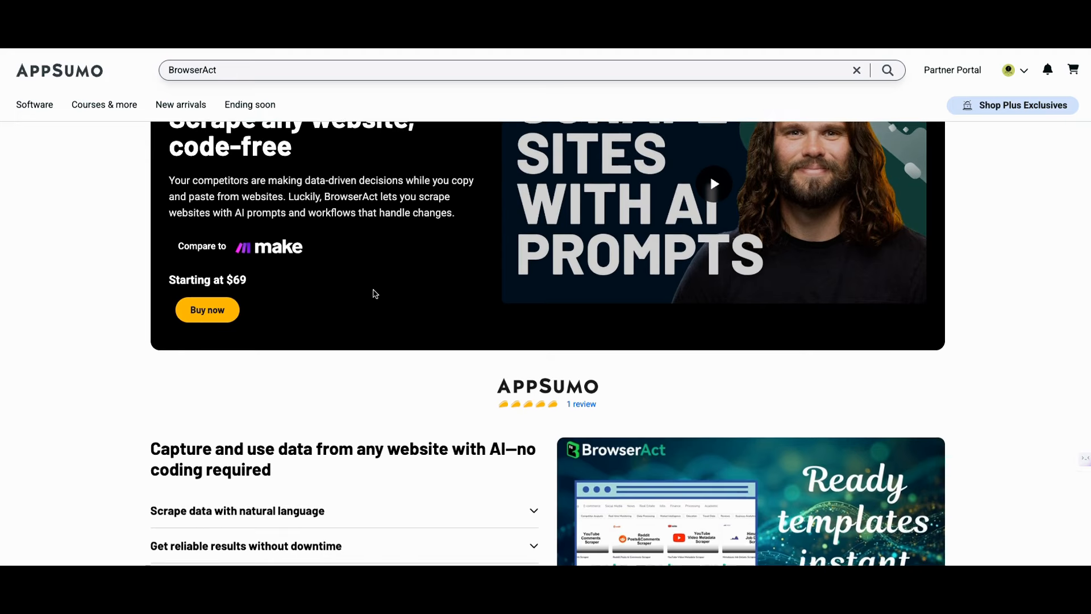
scroll(373, 293, "up", 2)
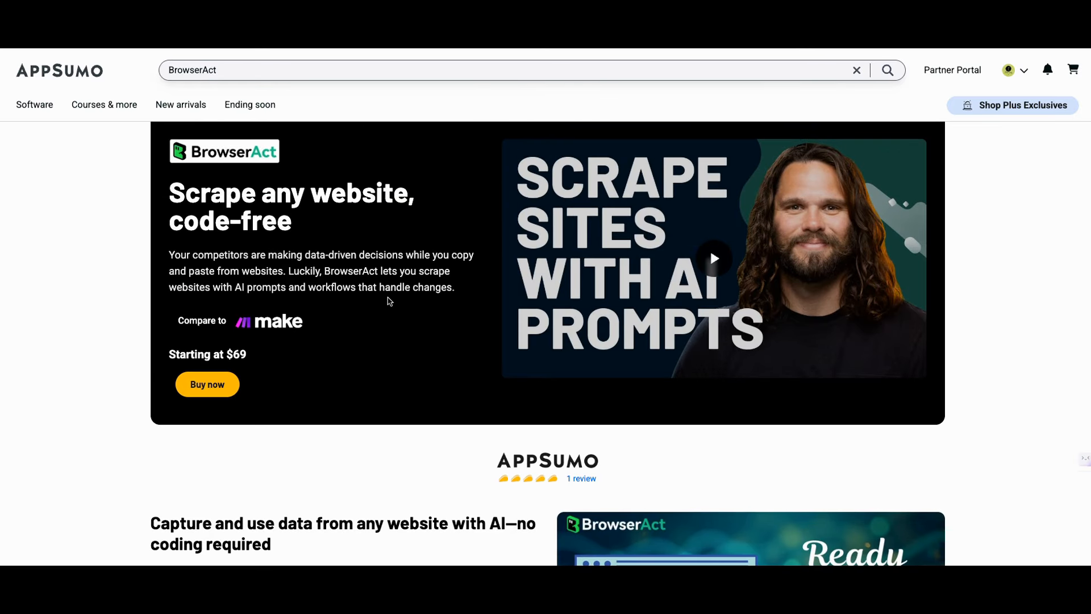
scroll(431, 290, "down", 4)
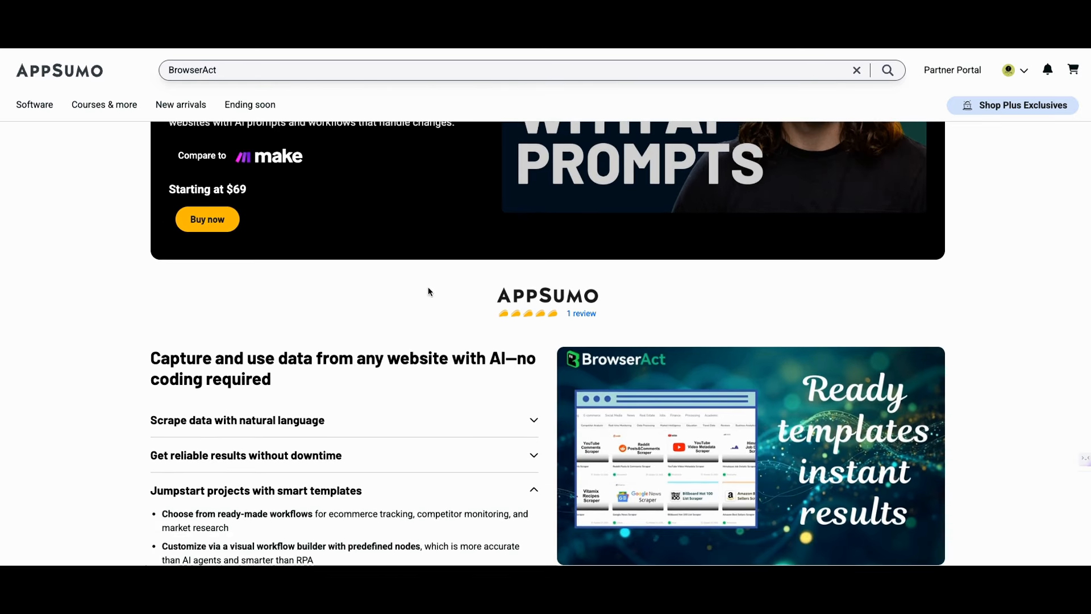
scroll(372, 299, "down", 1)
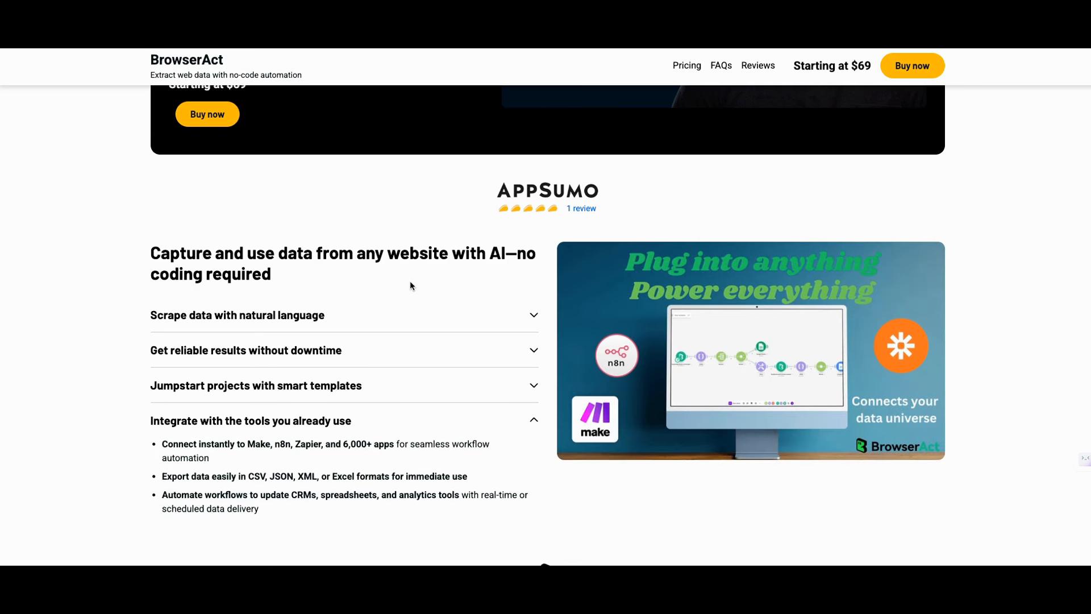
scroll(411, 281, "down", 2)
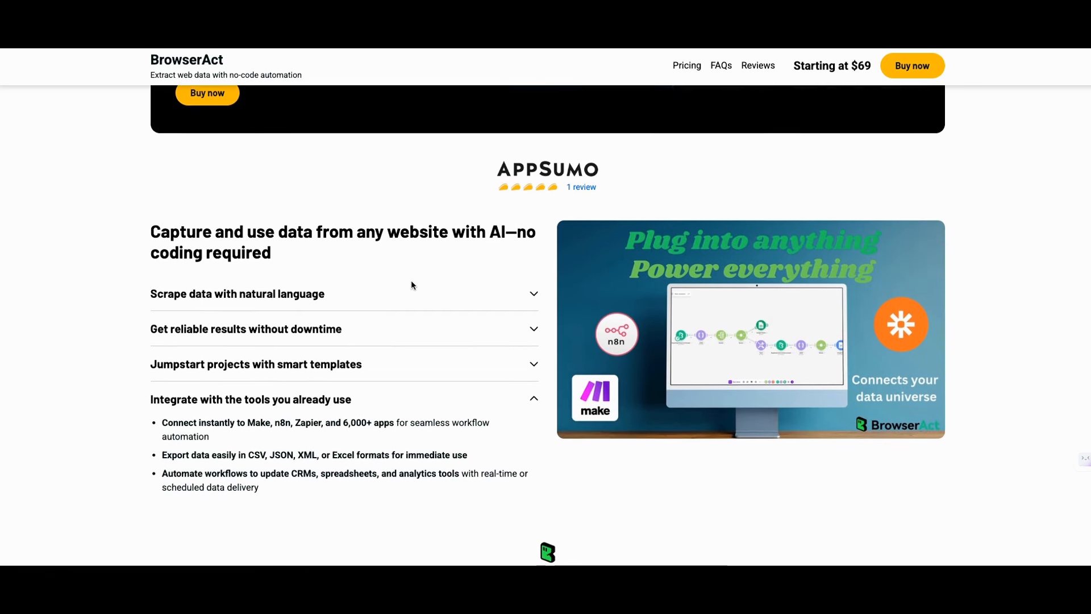
Step: Compare License Tiers 1 to 4 in the plan table by price, monthly credits and included features
scroll(411, 281, "down", 5)
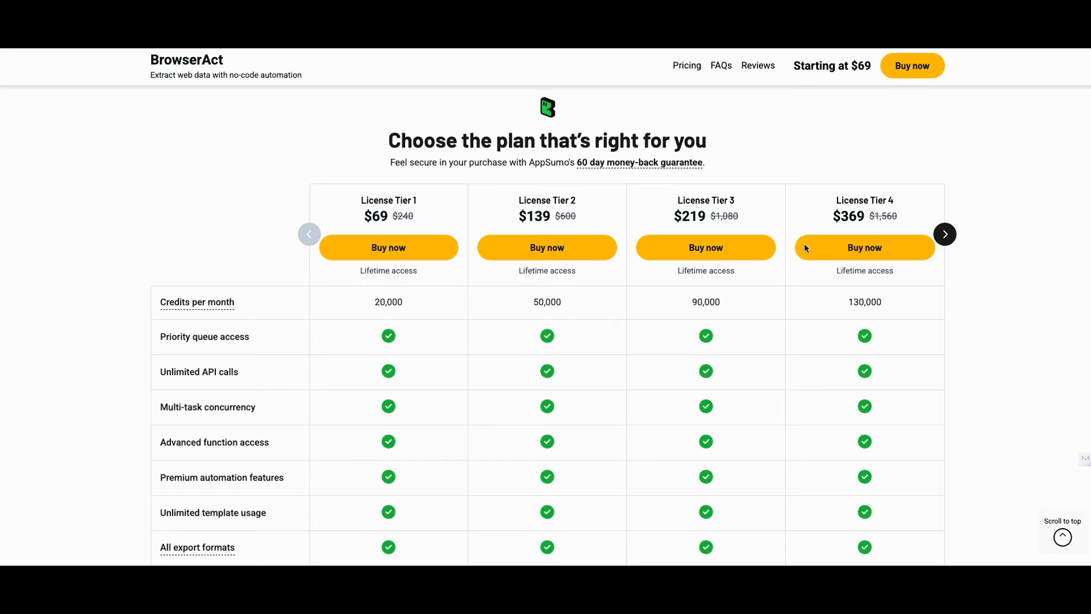
scroll(614, 263, "down", 1)
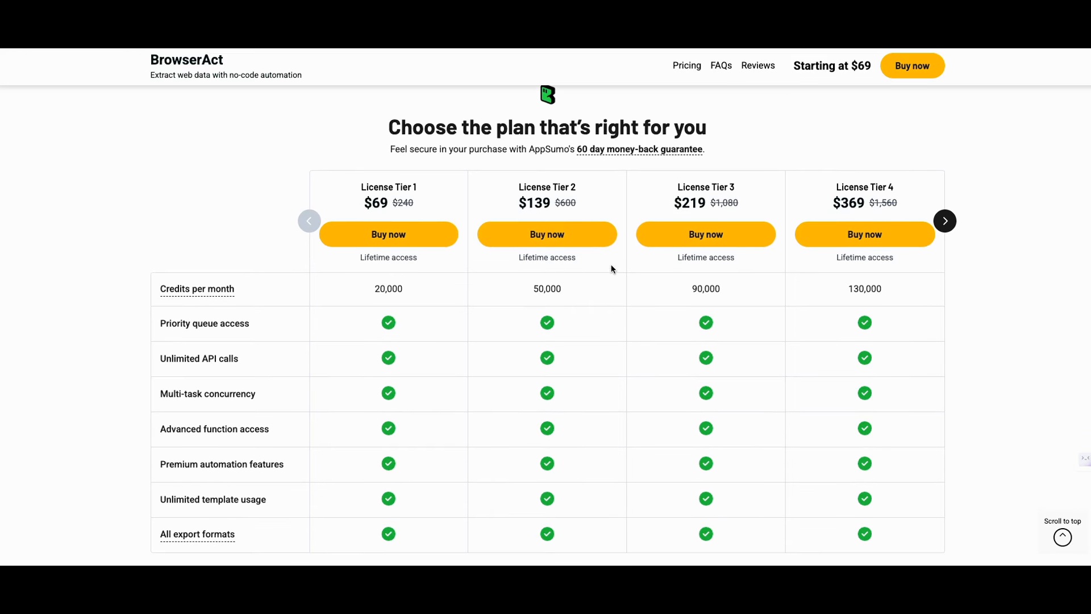
scroll(612, 265, "down", 1)
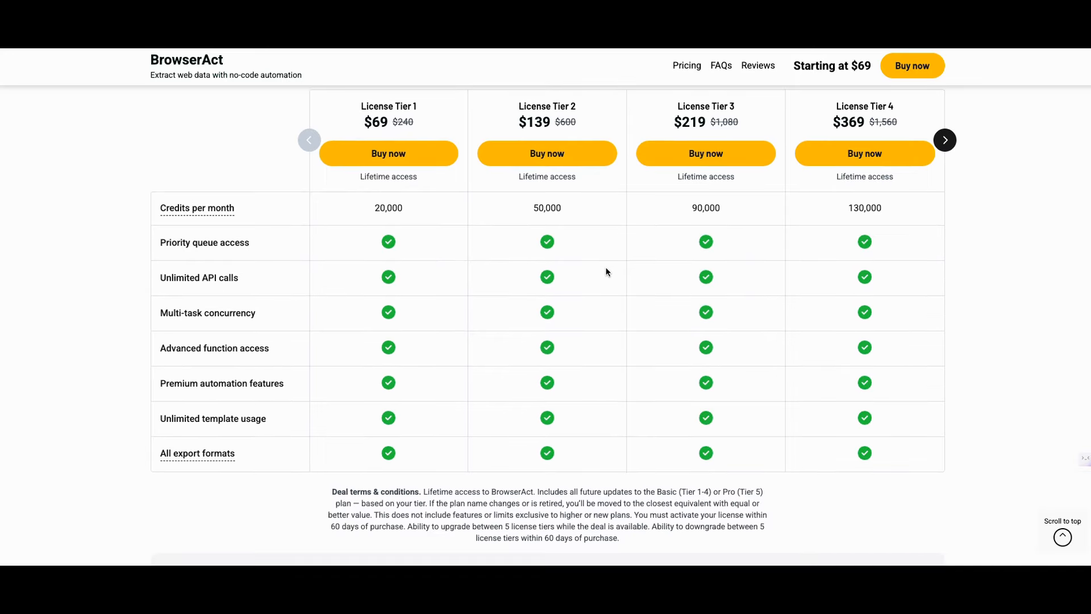
scroll(605, 270, "up", 1)
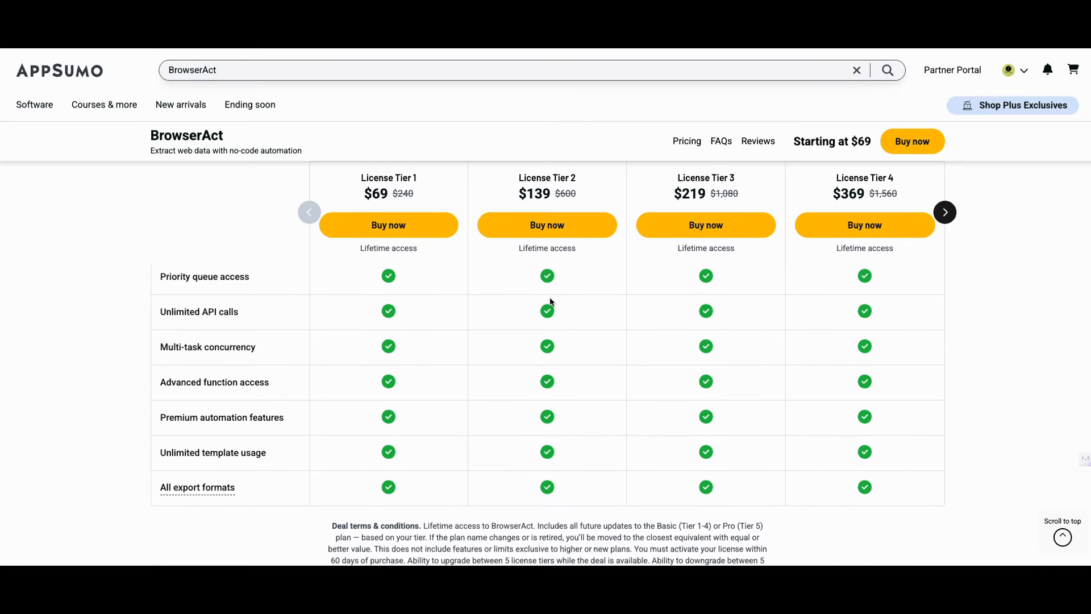
scroll(548, 305, "up", 1)
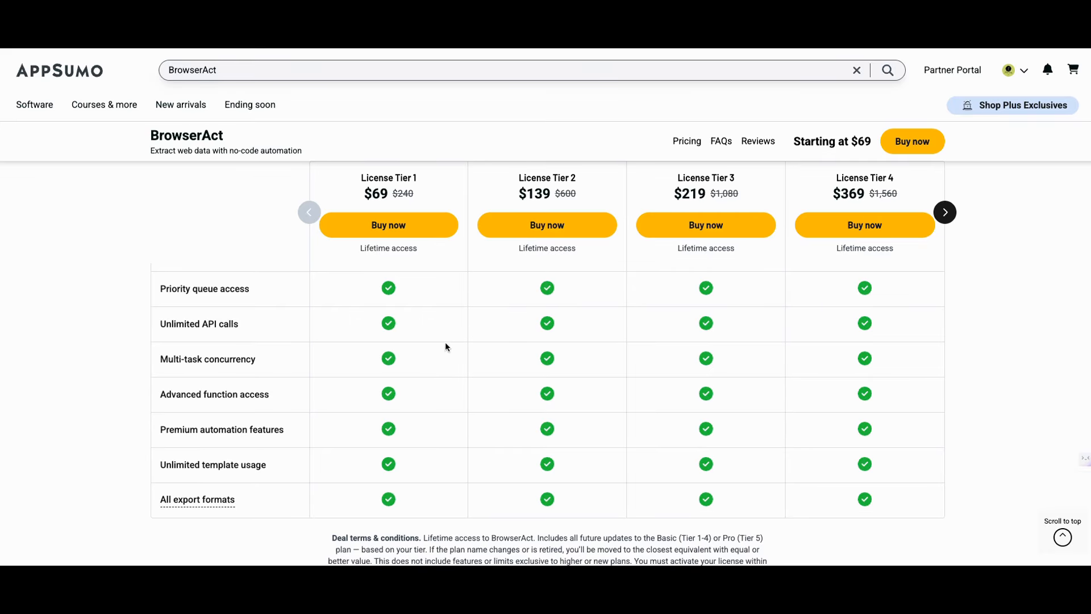
scroll(285, 343, "down", 3)
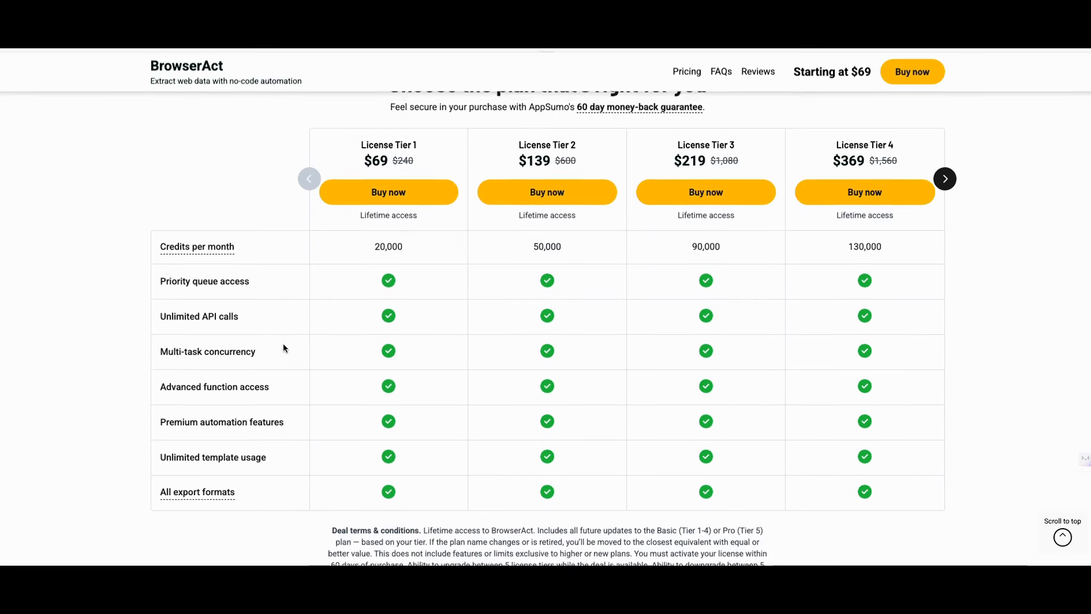
Step: Look through the deal terms, company background and FAQs, and open the customer reviews of BrowserAct
scroll(284, 349, "down", 5)
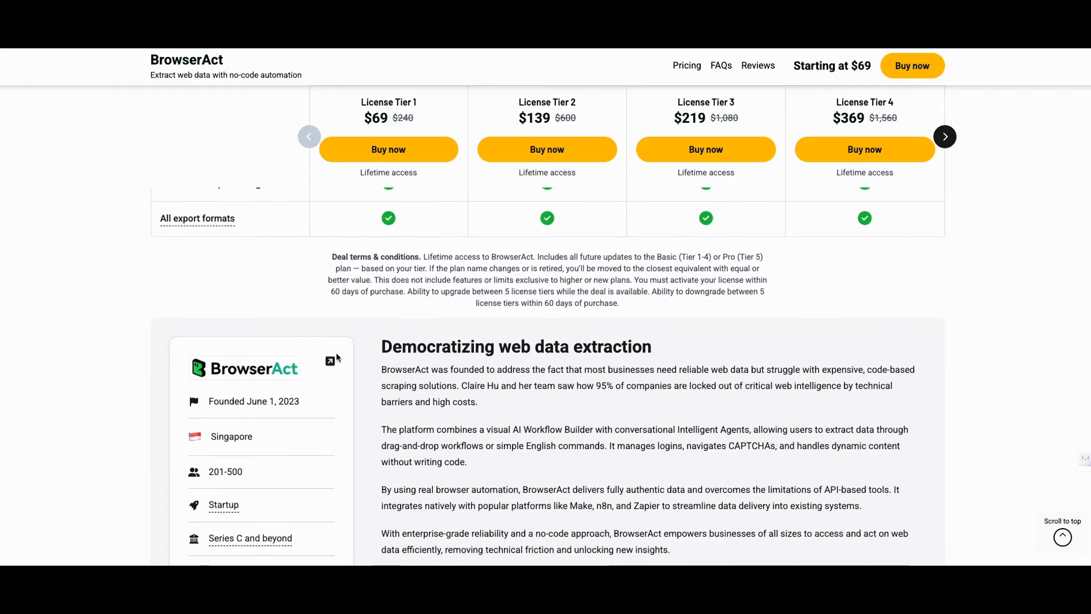
scroll(341, 356, "down", 3)
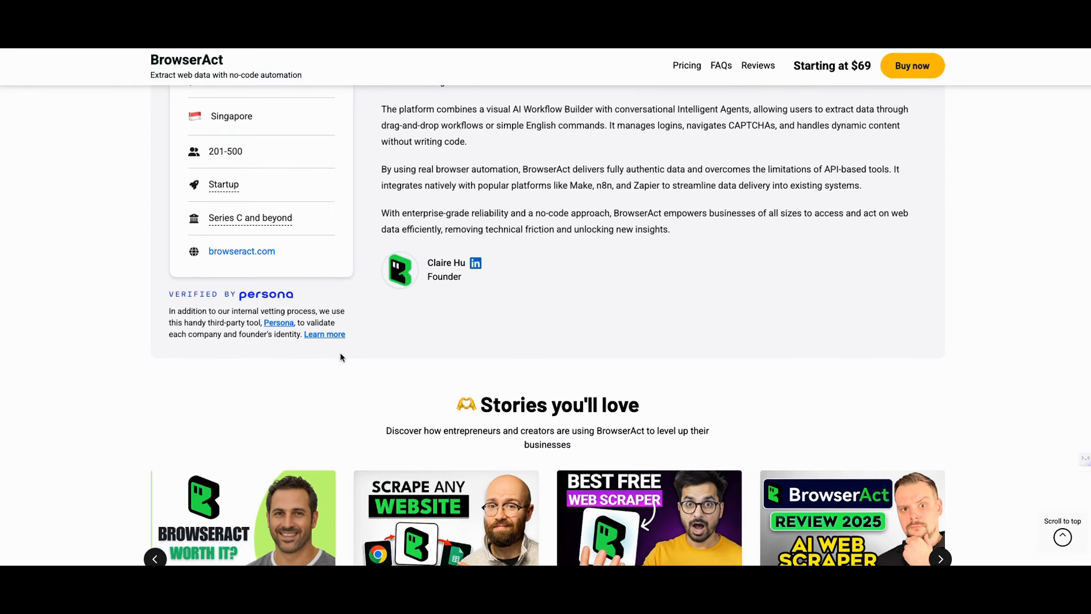
scroll(340, 352, "up", 10)
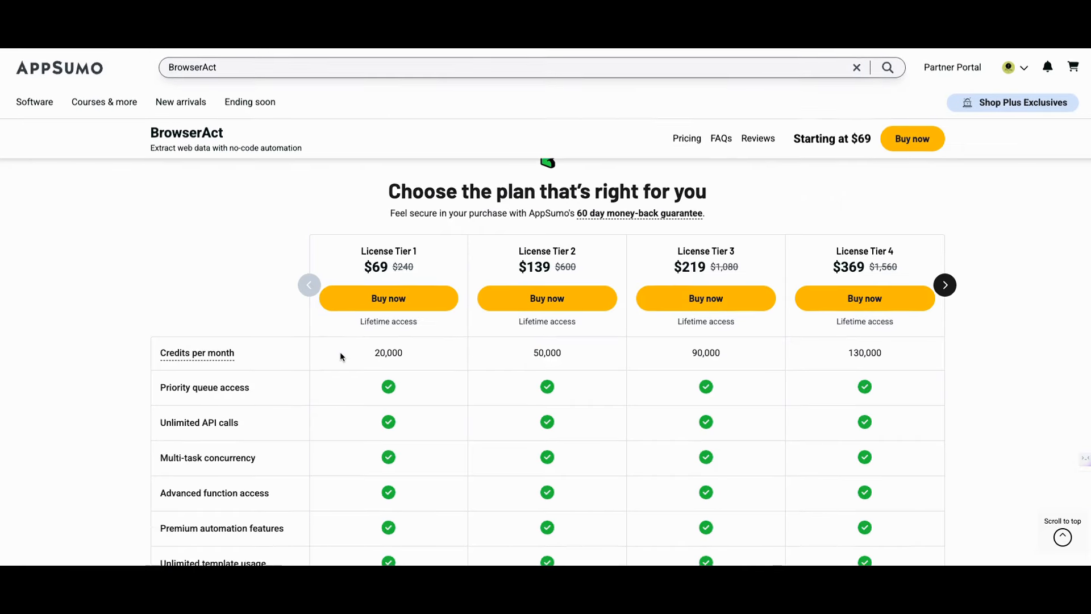
scroll(340, 352, "down", 10)
scroll(341, 352, "down", 9)
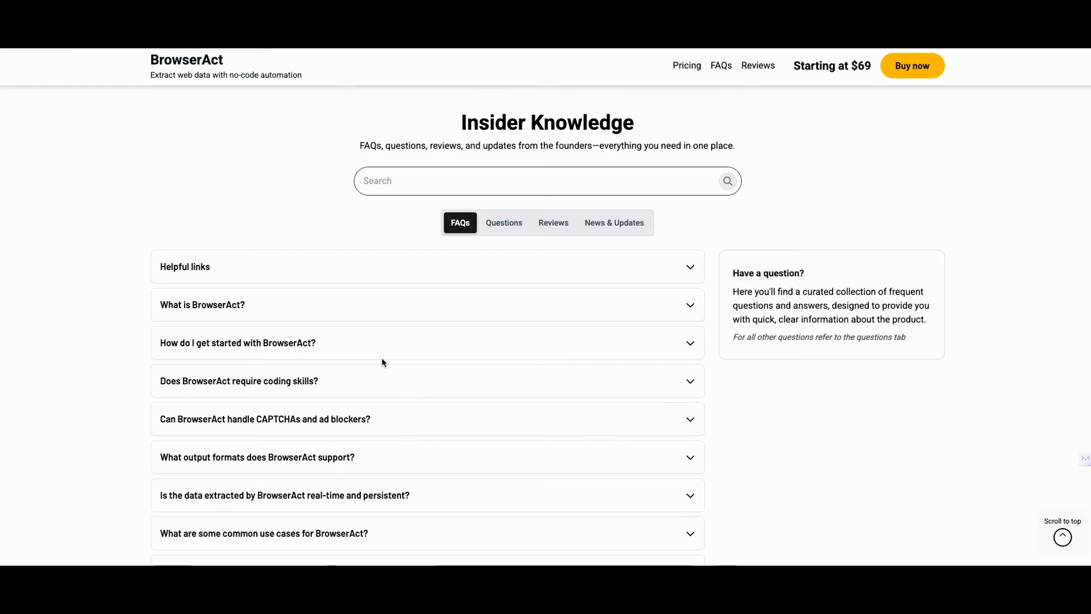
left_click(552, 227)
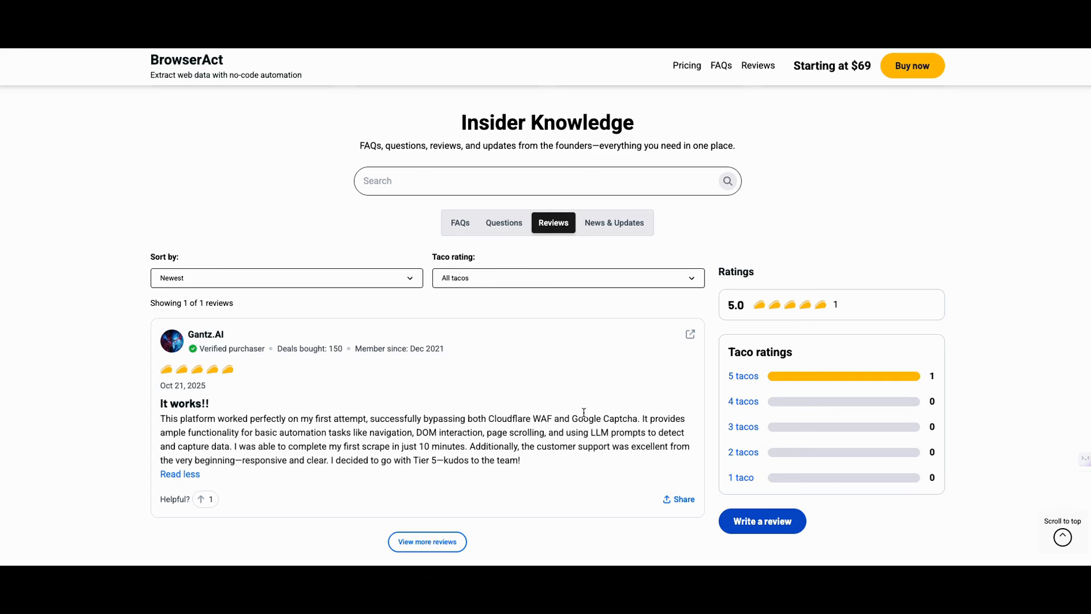
Step: Return to the plan table, bring License Tier 5 into view, and compare its credits and features with the other tiers
scroll(583, 406, "up", 10)
scroll(585, 415, "up", 10)
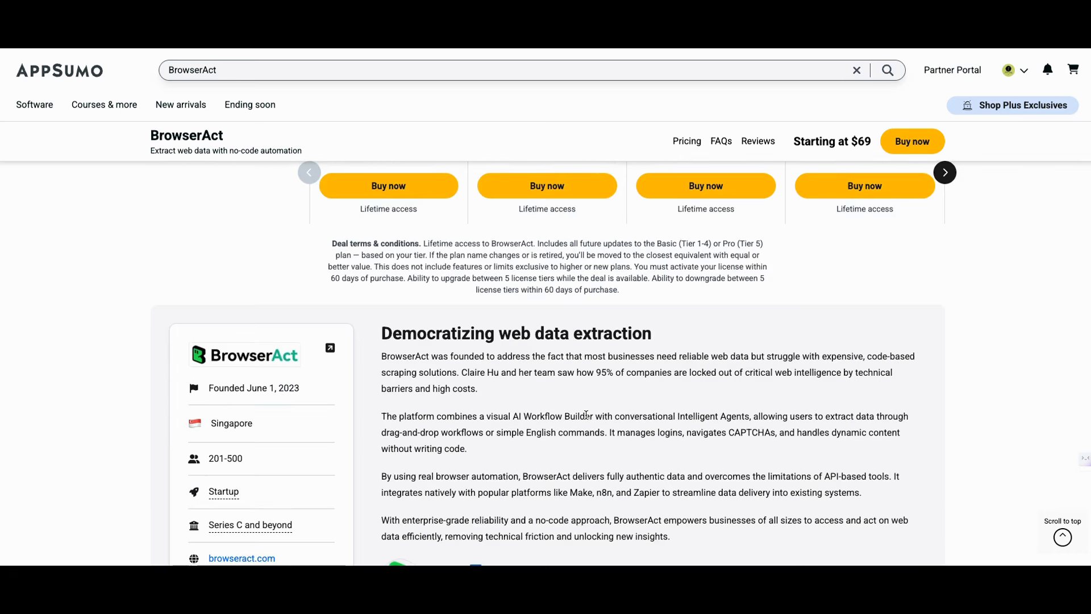
scroll(585, 419, "up", 2)
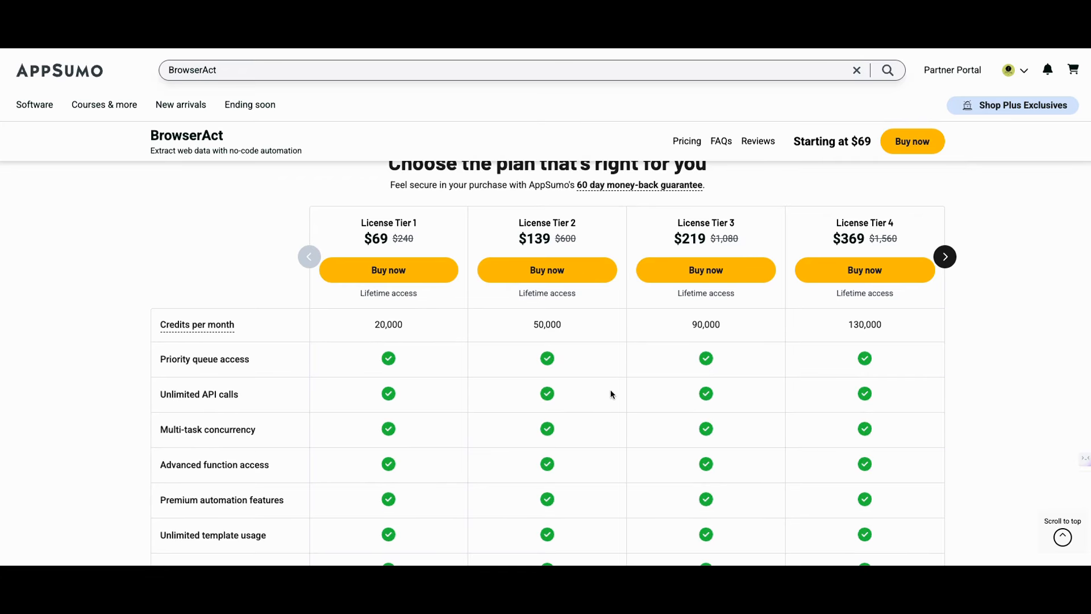
scroll(630, 347, "down", 1)
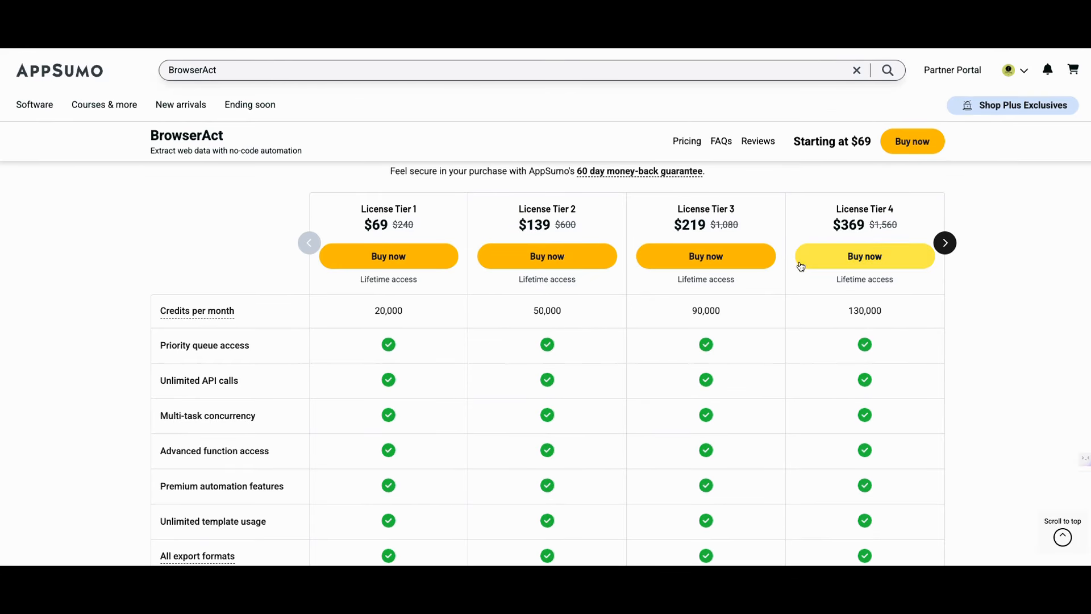
left_click(946, 243)
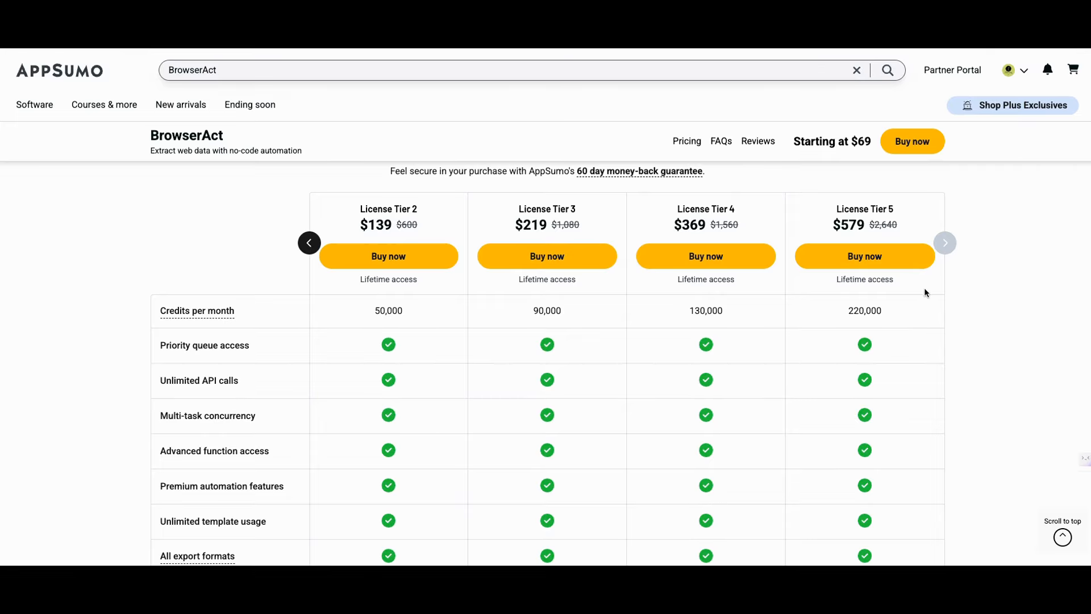
scroll(914, 292, "down", 1)
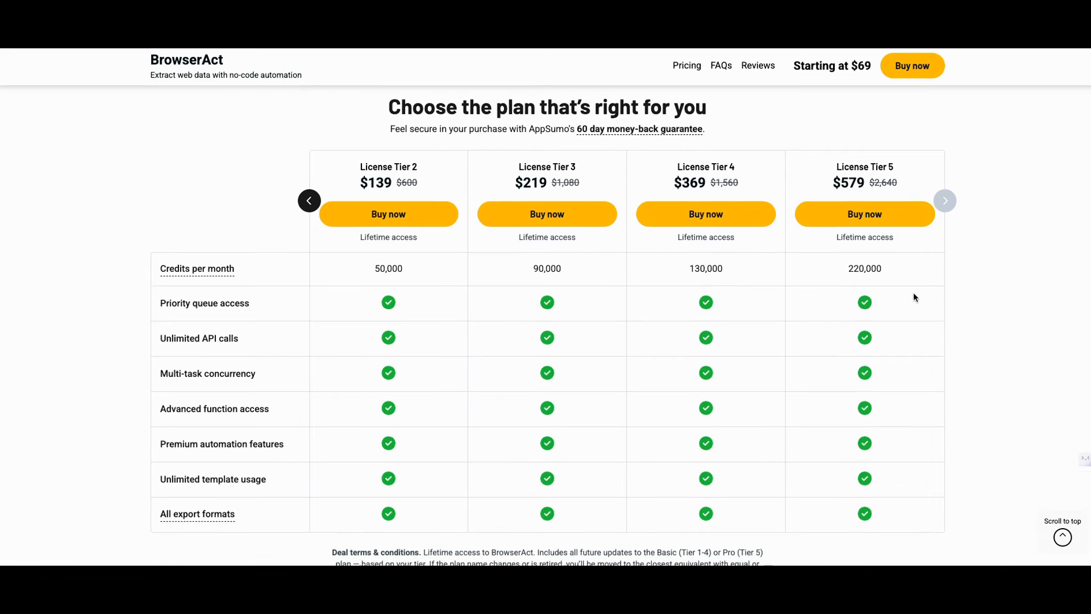
scroll(890, 289, "up", 1)
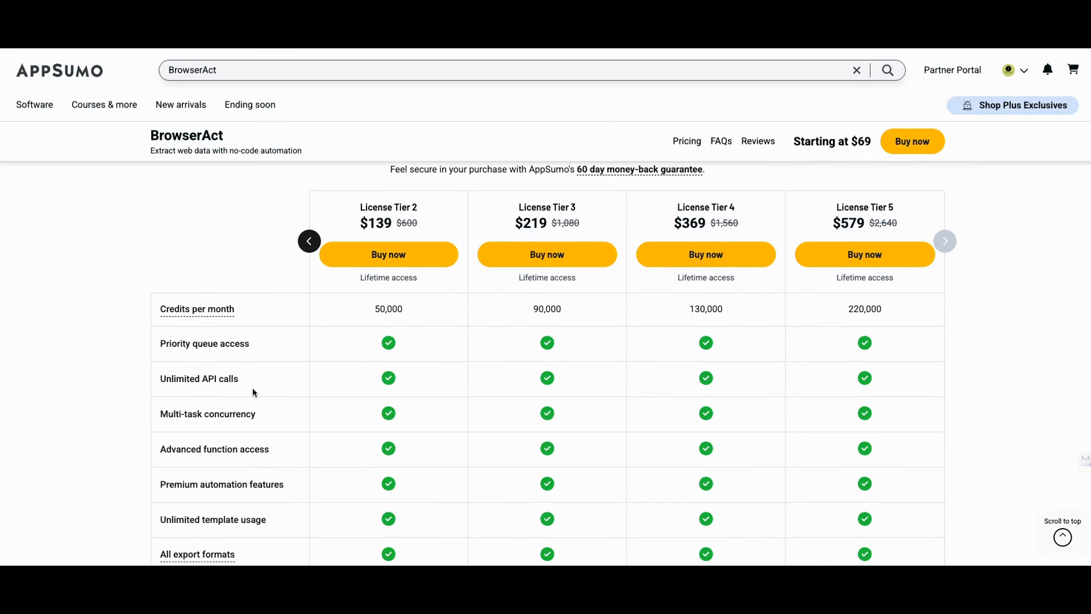
scroll(262, 391, "down", 1)
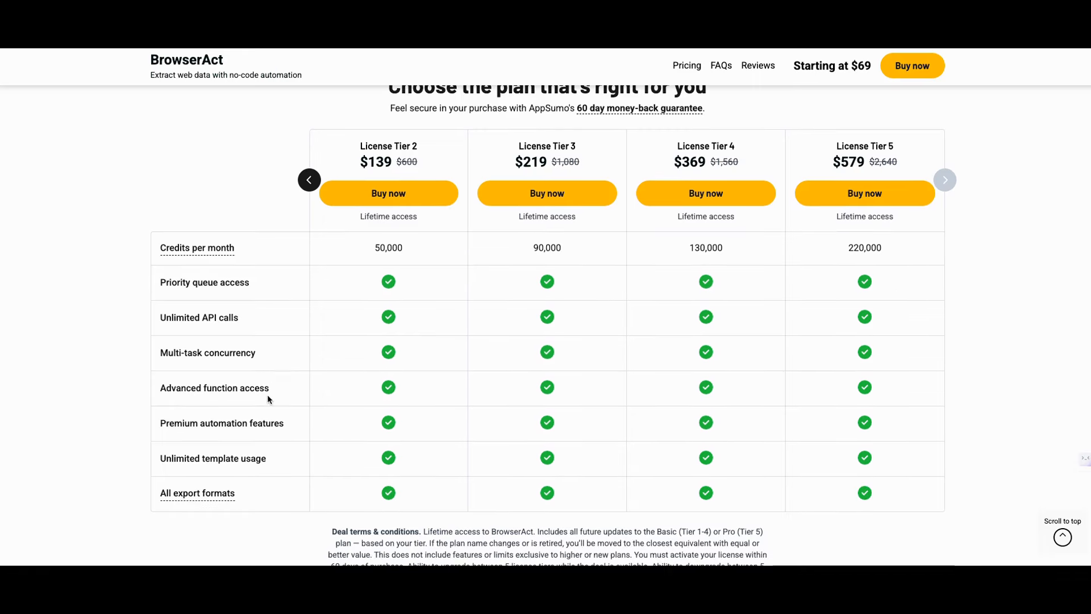
scroll(267, 394, "up", 1)
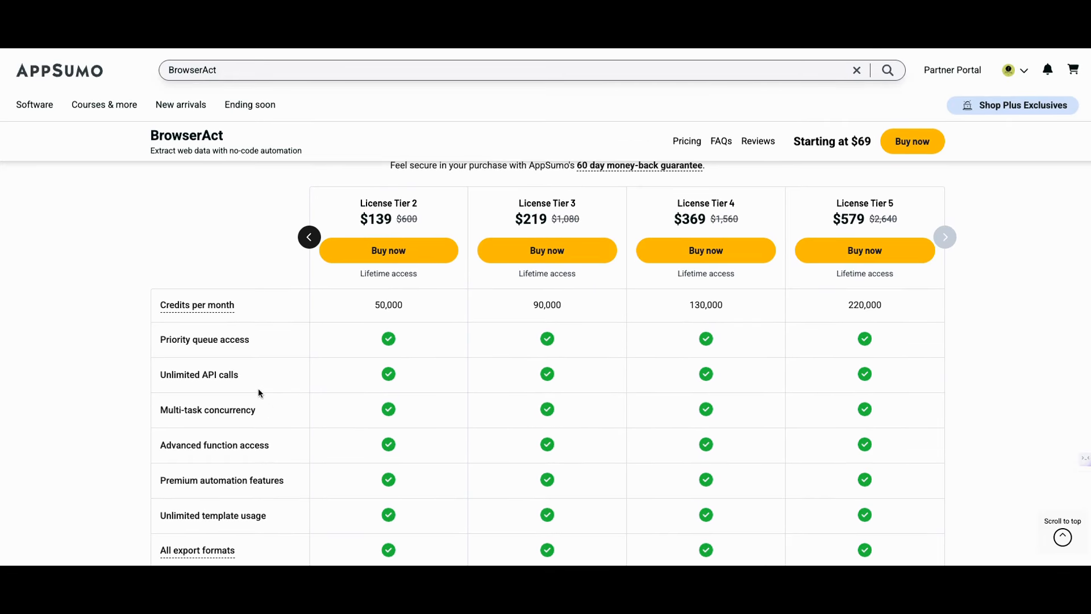
Step: Revisit the deal's introduction, return to the plan table and bring License Tier 1 back into view
scroll(380, 381, "up", 7)
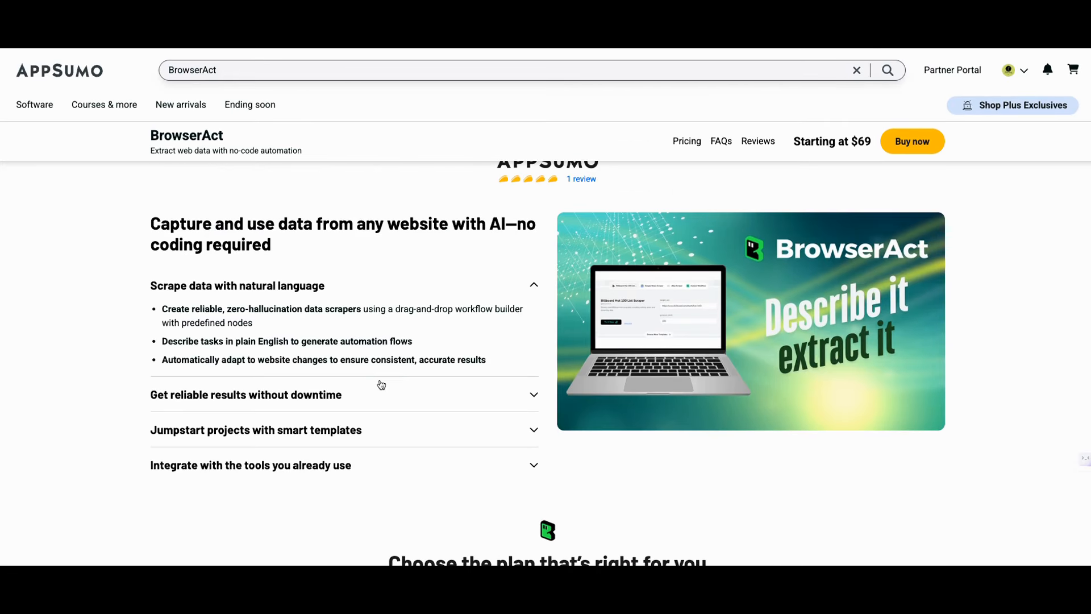
scroll(385, 382, "up", 6)
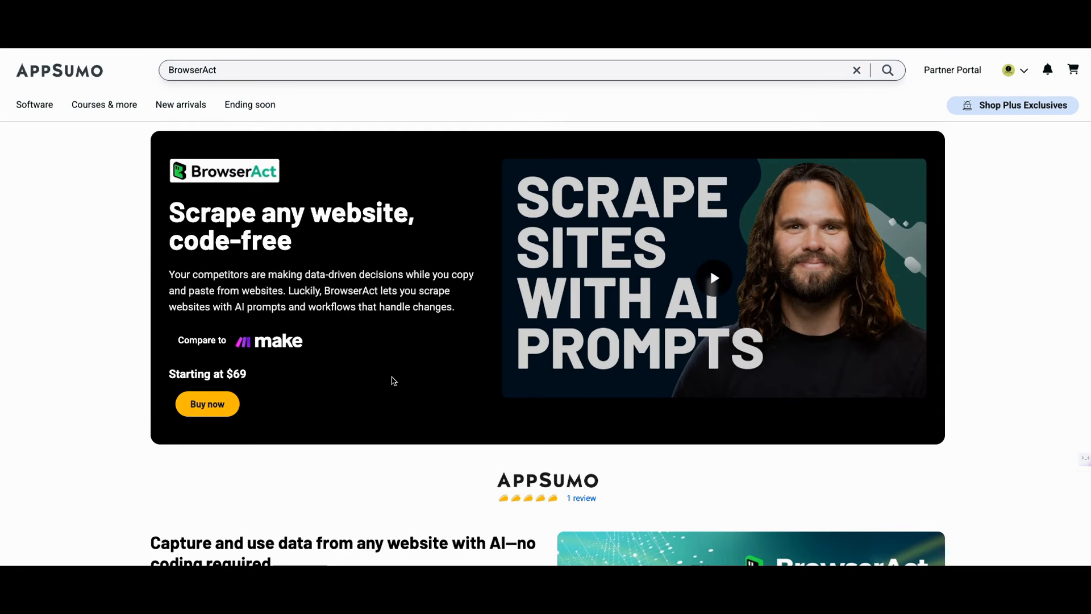
scroll(344, 395, "down", 1)
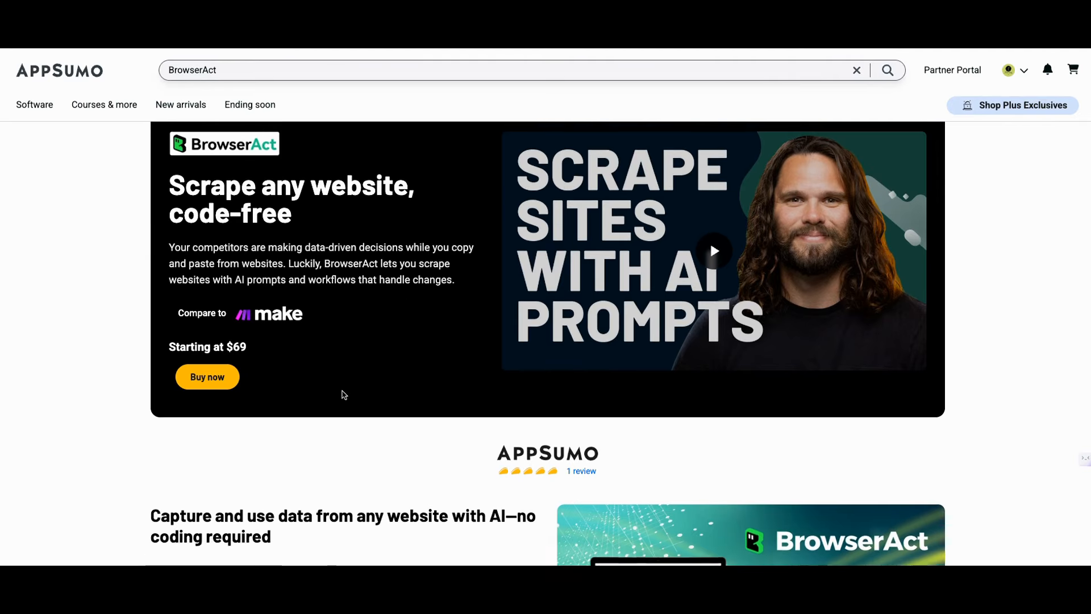
scroll(344, 395, "down", 4)
scroll(369, 376, "up", 5)
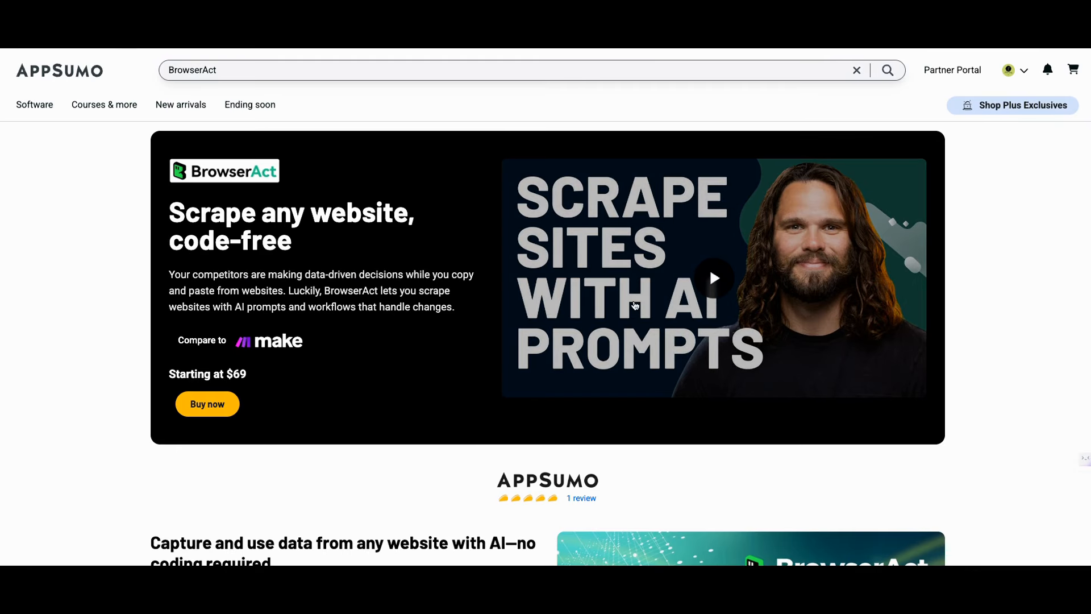
scroll(631, 301, "down", 10)
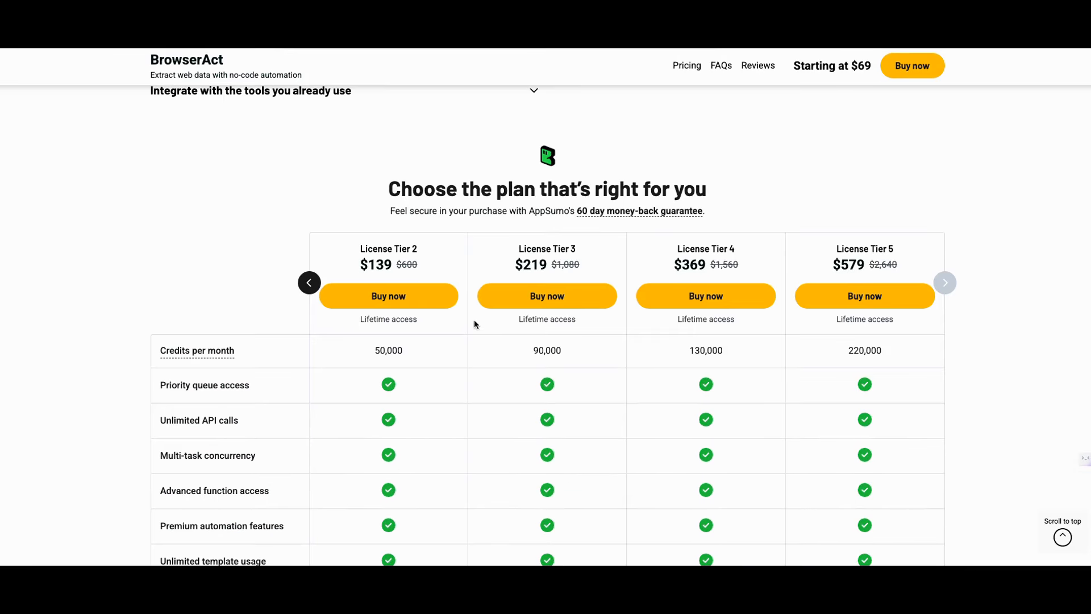
left_click(308, 290)
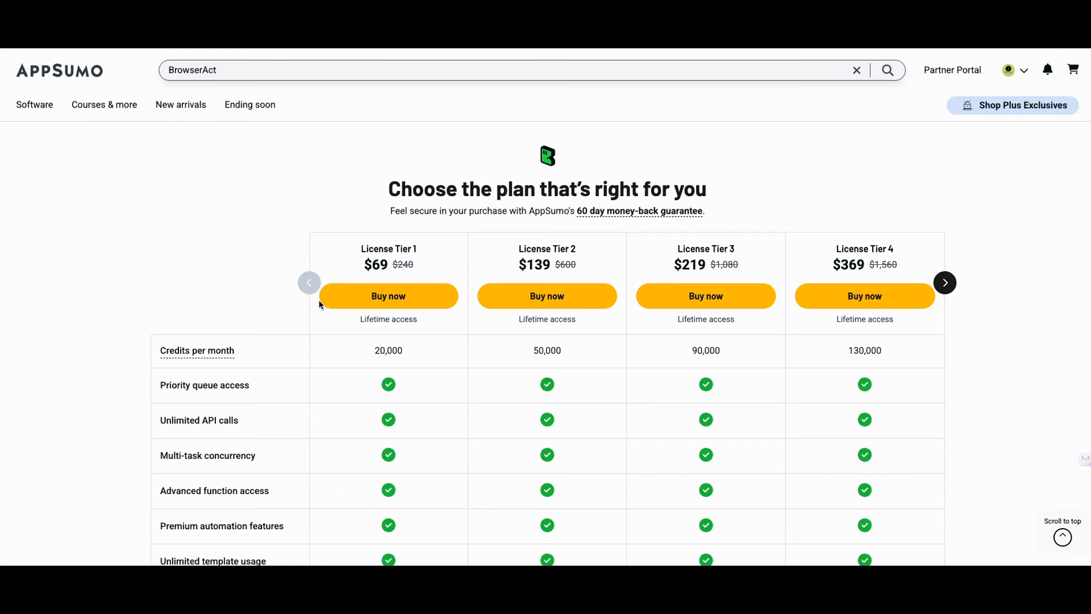
Step: Review the monthly credits for License Tiers 1 to 4, and revisit the deal's feature highlights and introduction
scroll(423, 329, "down", 1)
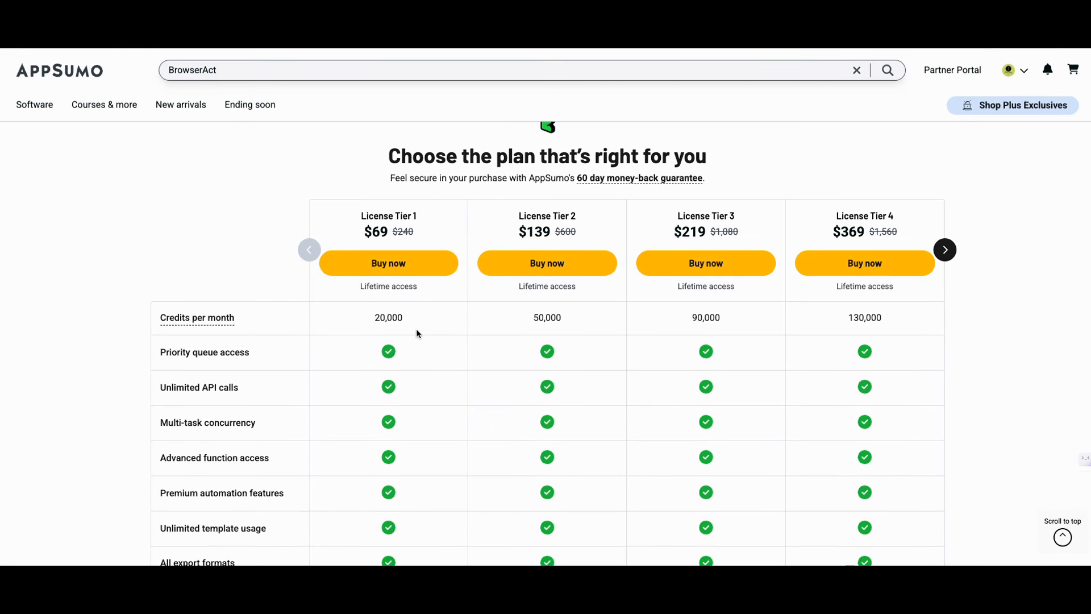
scroll(414, 318, "down", 1)
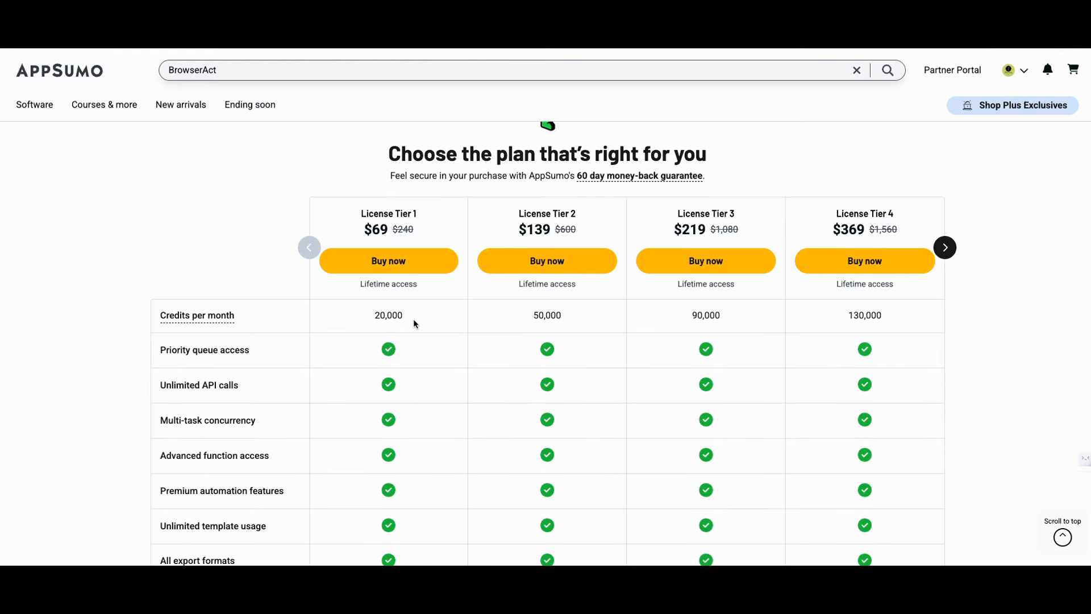
scroll(413, 319, "up", 1)
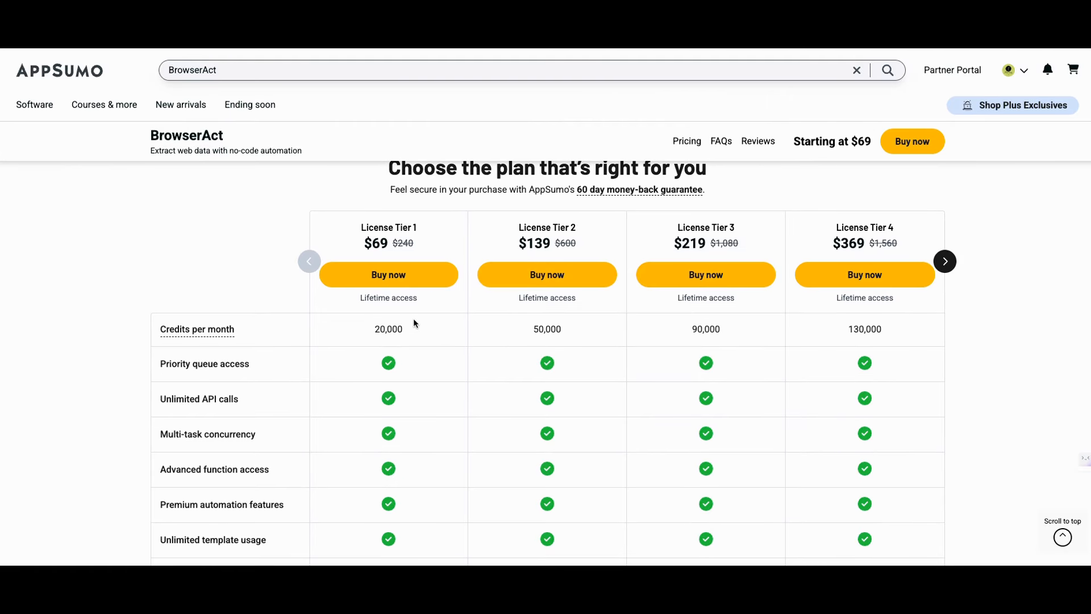
scroll(414, 318, "up", 10)
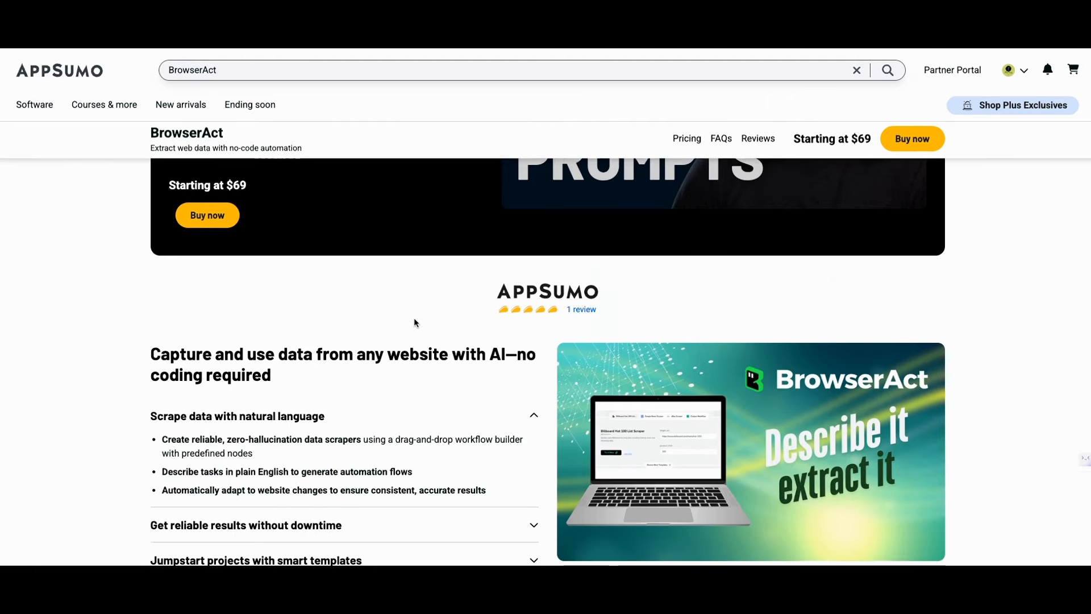
scroll(414, 323, "down", 2)
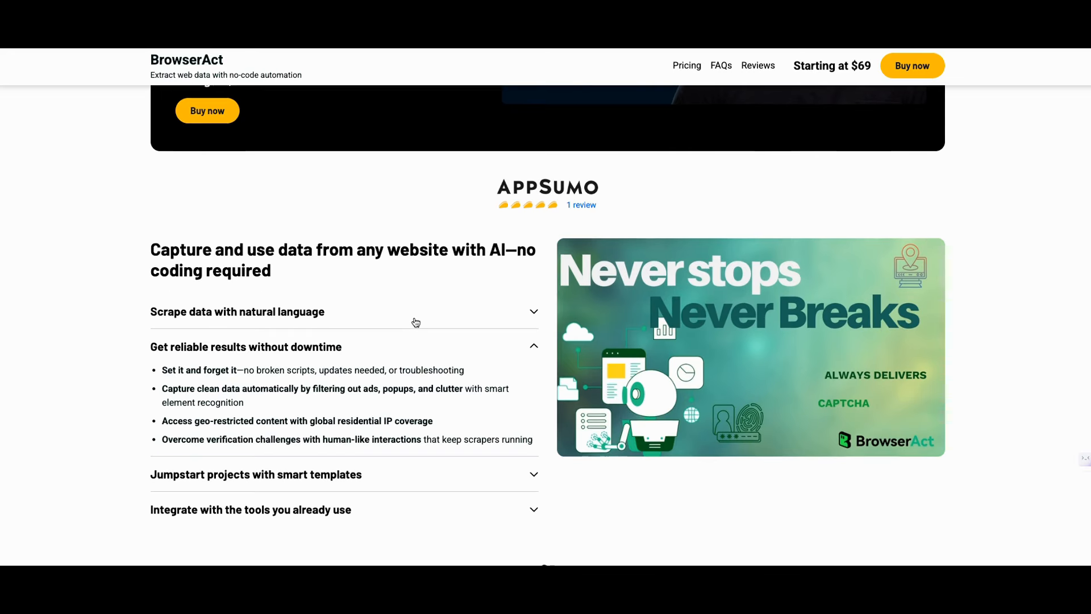
scroll(415, 322, "up", 3)
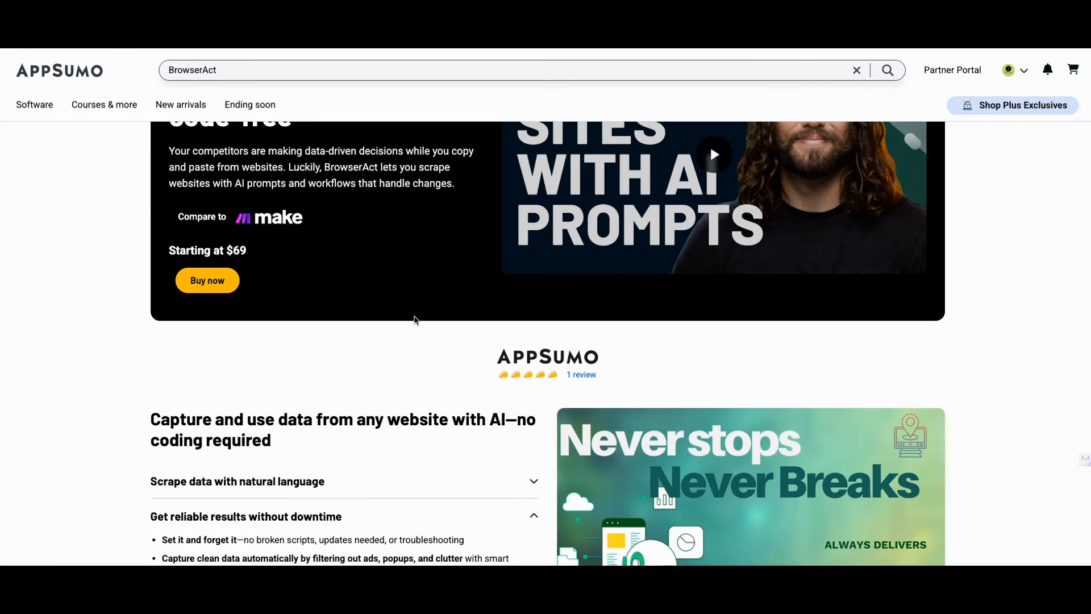
scroll(415, 321, "up", 2)
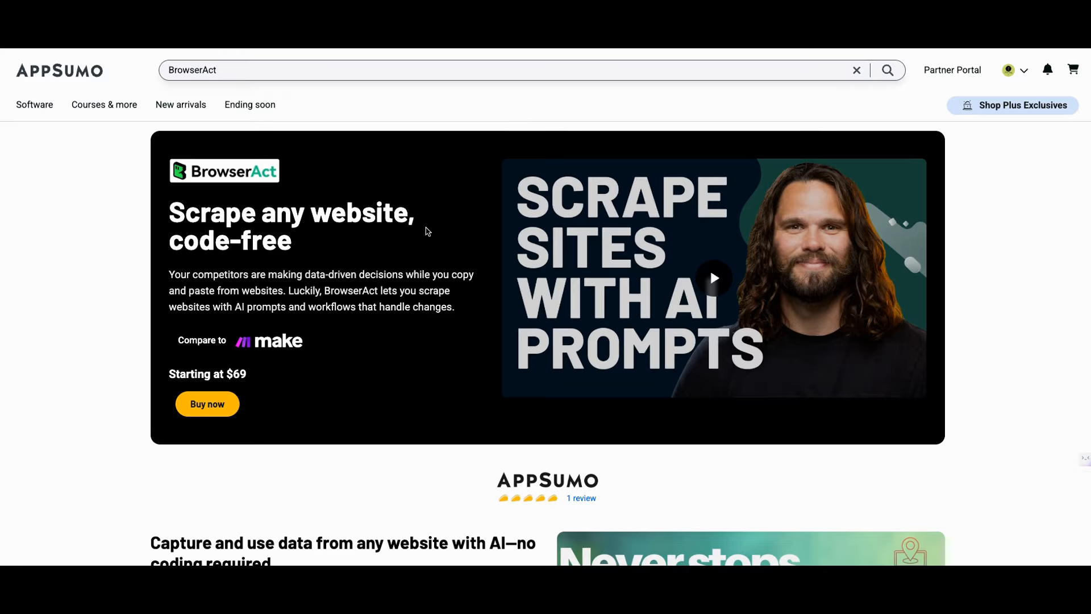
Step: Look through the plan table and company background, and show the explanation of the Credits per month row
scroll(480, 341, "down", 3)
scroll(479, 340, "down", 10)
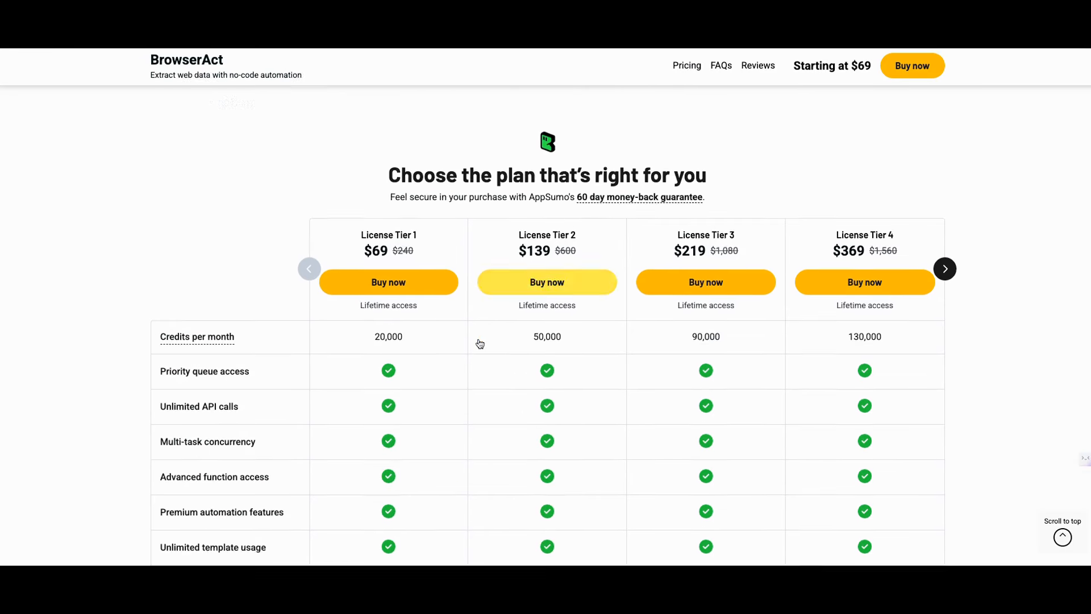
scroll(479, 340, "up", 5)
scroll(423, 358, "down", 7)
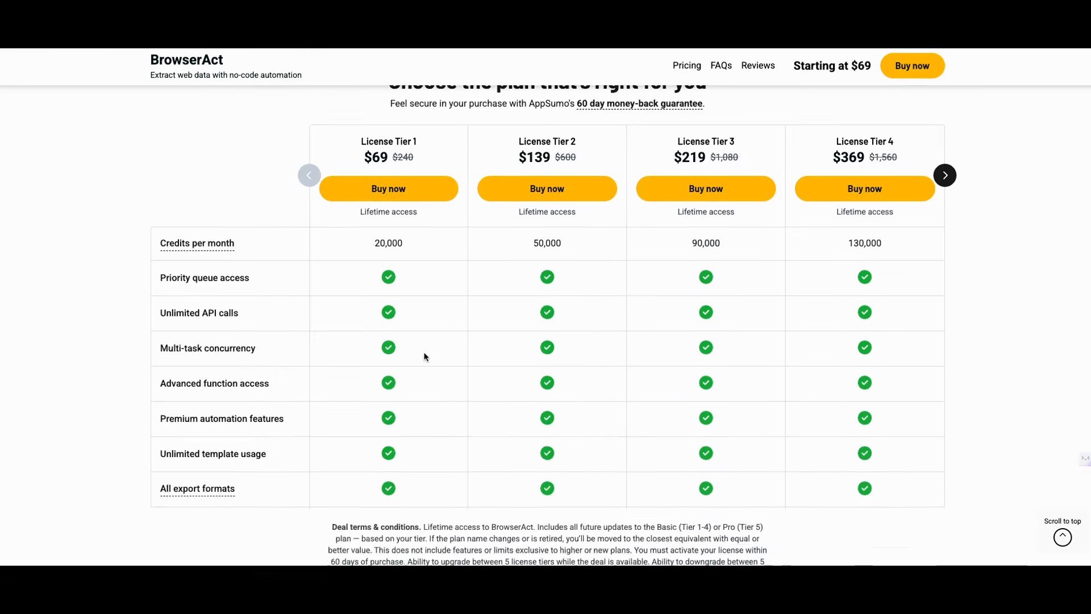
scroll(424, 357, "down", 5)
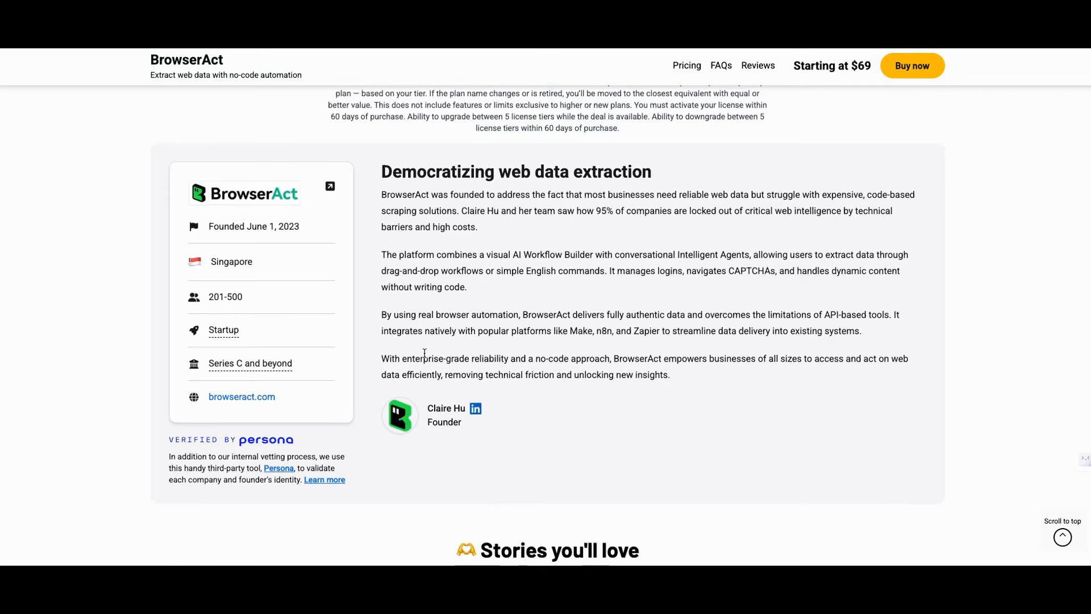
scroll(424, 357, "up", 12)
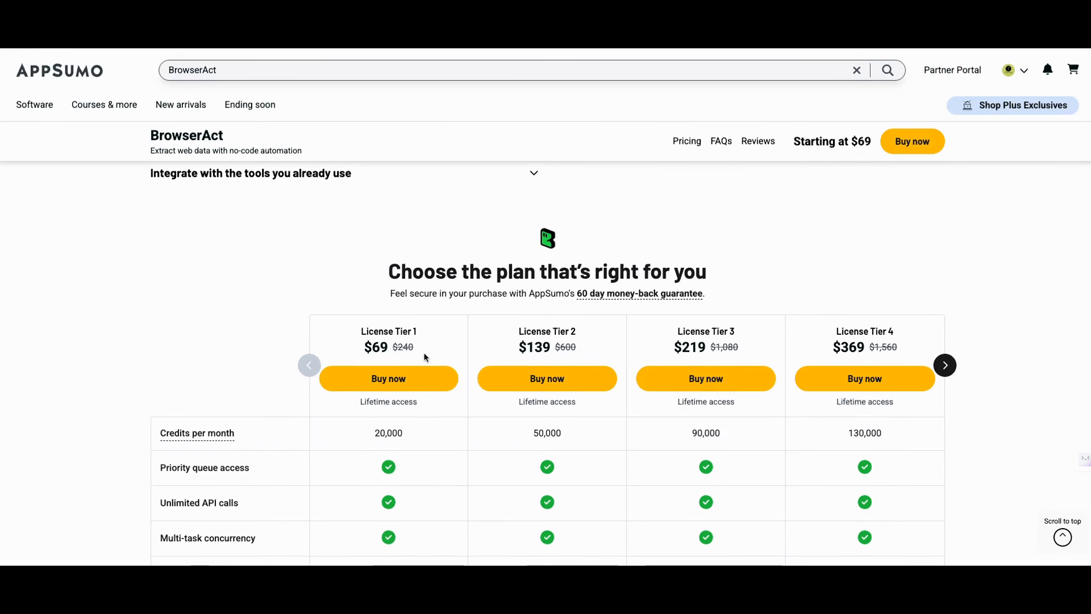
mouse_move(211, 440)
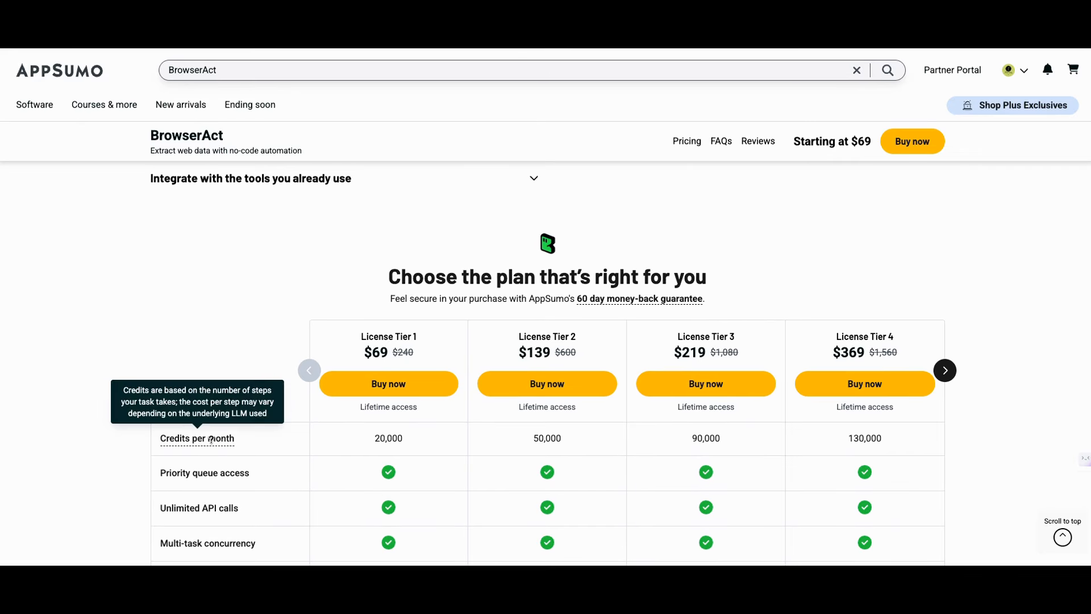
Step: Review the deal's introduction and feature highlights, including the smart templates section, and return to the plan table
scroll(264, 419, "up", 7)
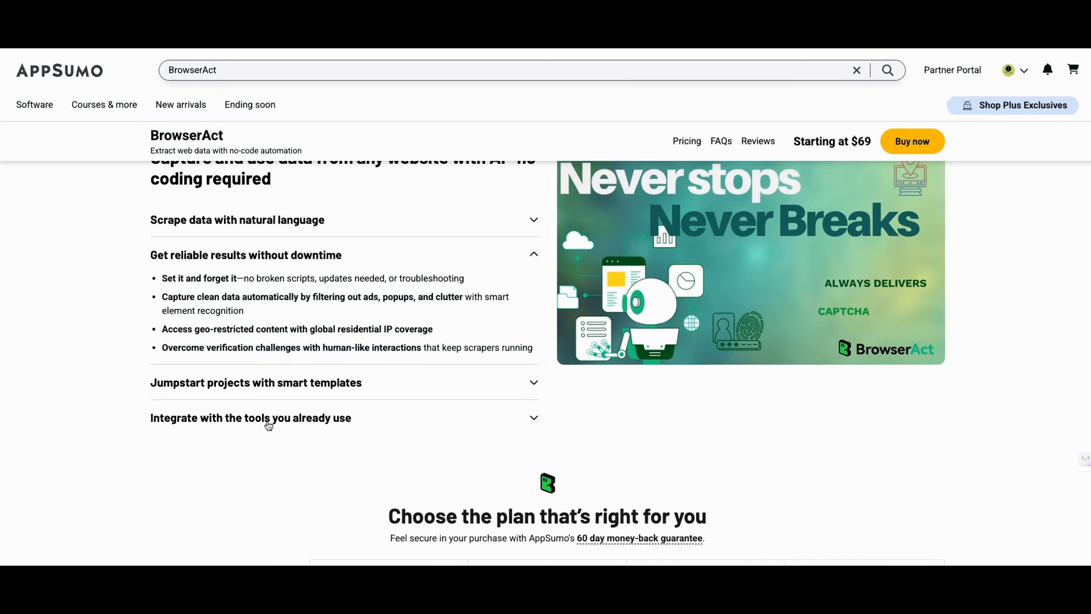
scroll(268, 425, "up", 3)
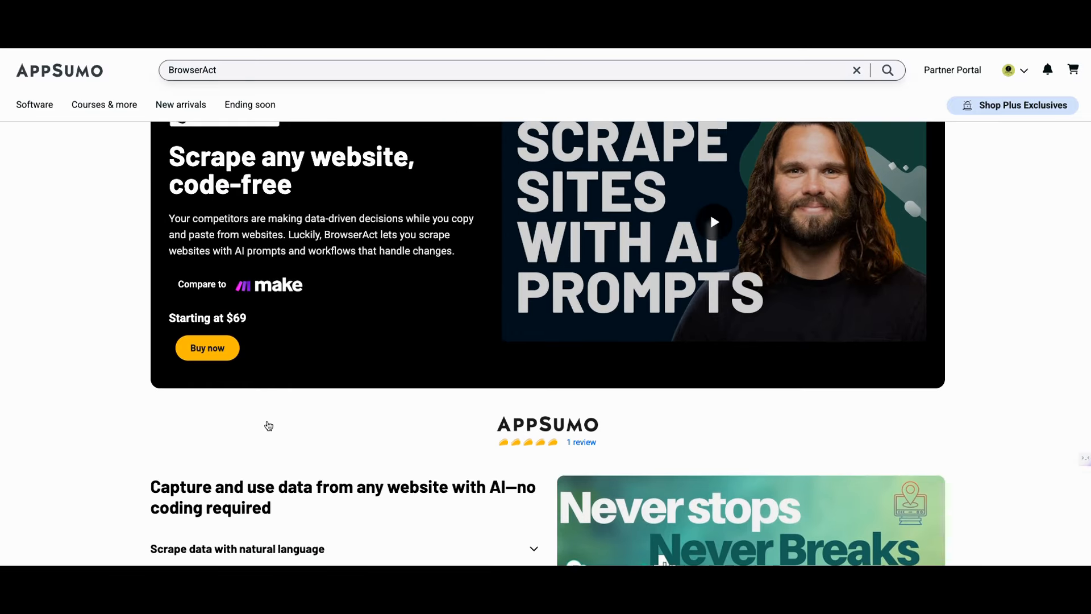
scroll(268, 425, "up", 2)
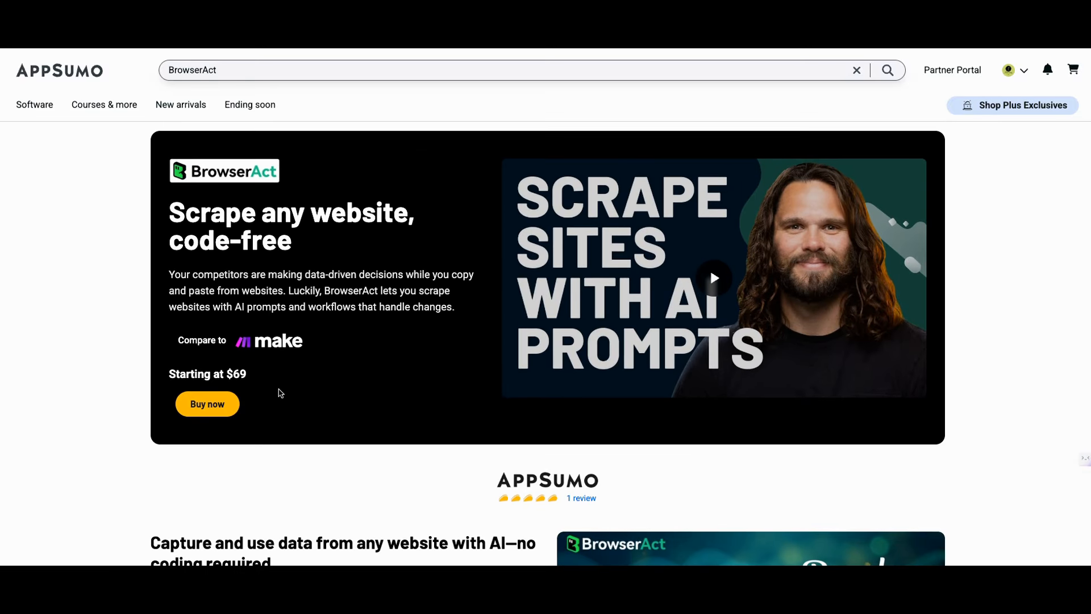
scroll(279, 391, "down", 1)
scroll(280, 392, "down", 4)
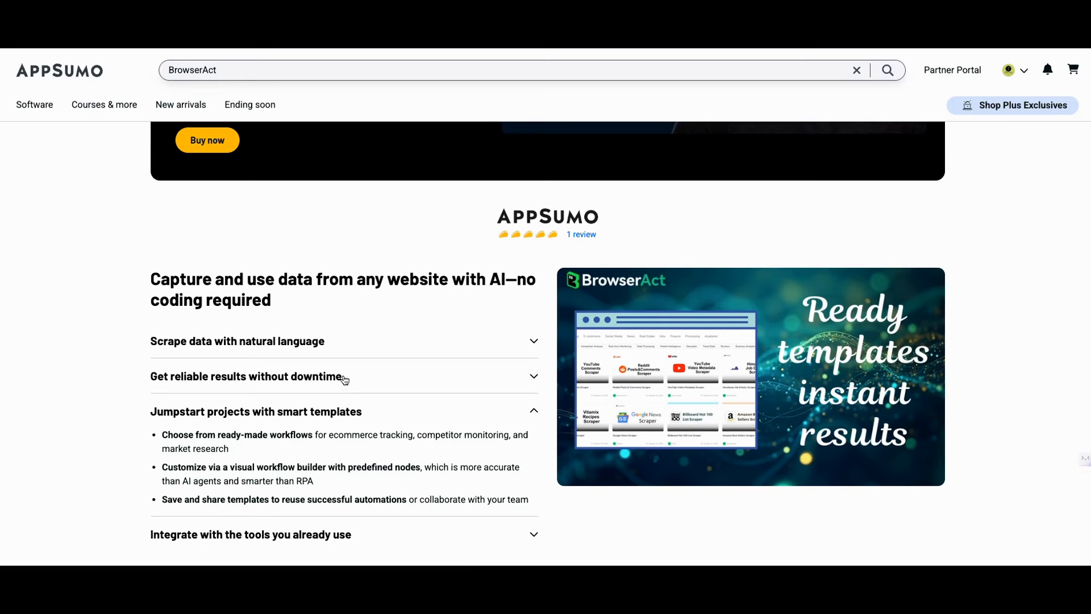
scroll(492, 335, "down", 5)
scroll(568, 318, "down", 1)
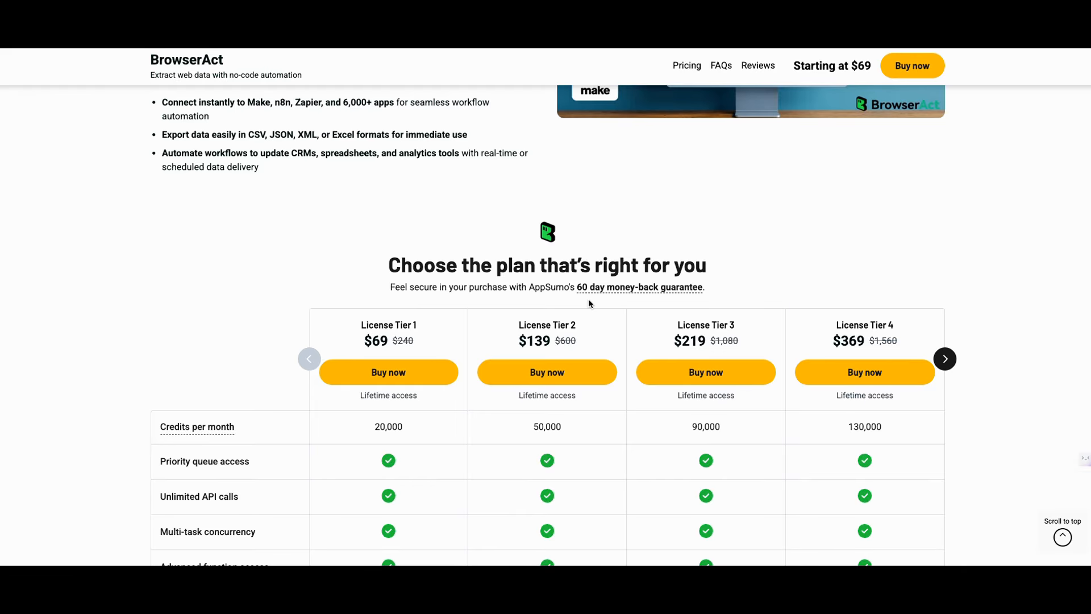
Step: Examine the 60 day money-back guarantee and the tier prices in the plan section
scroll(643, 298, "down", 2)
mouse_move(580, 201)
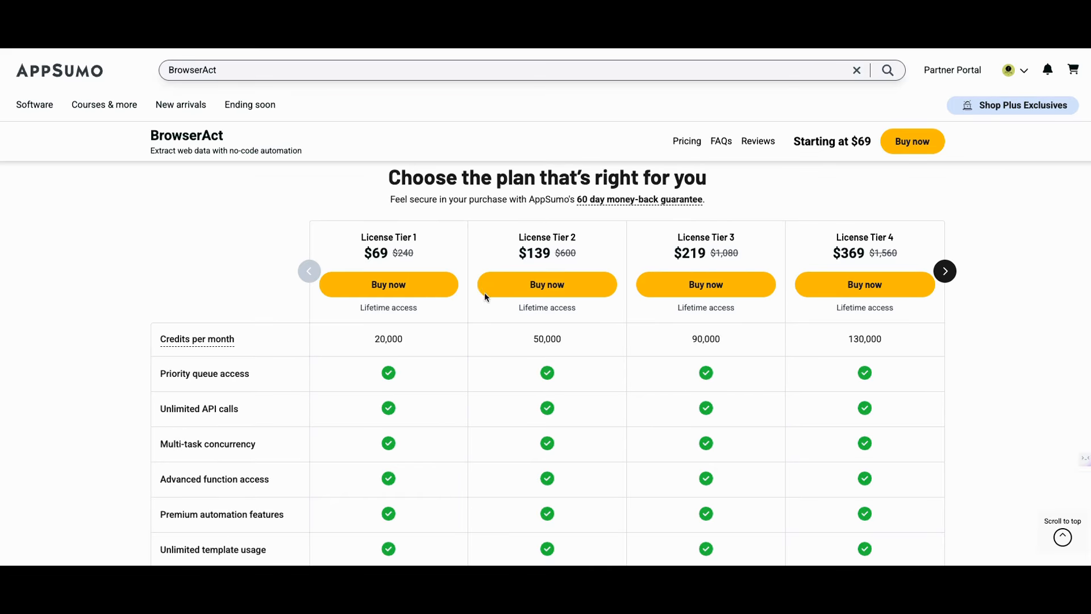
scroll(455, 284, "up", 2)
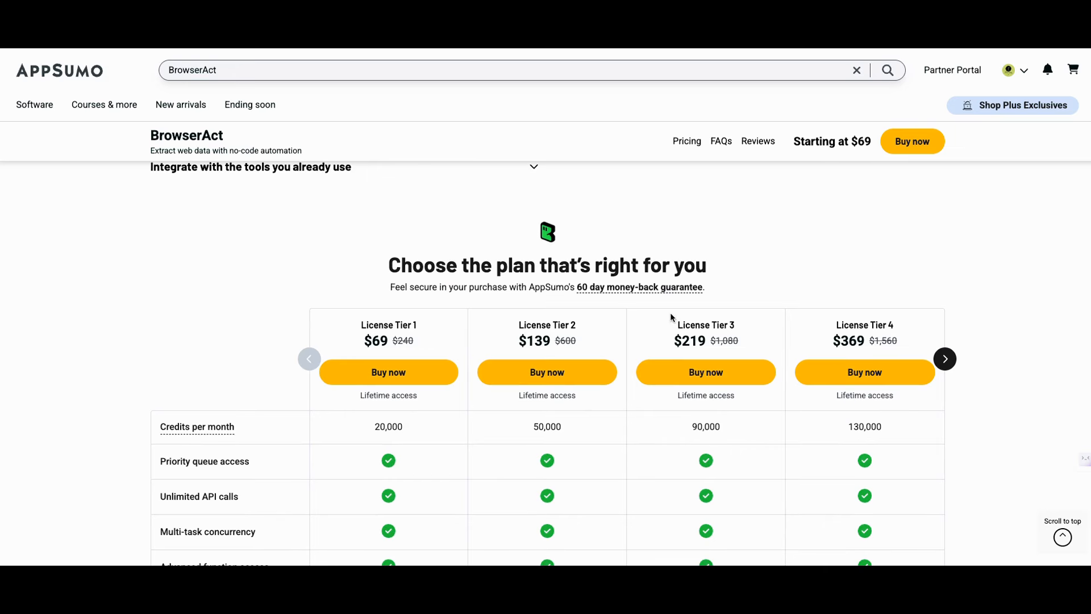
scroll(682, 271, "up", 8)
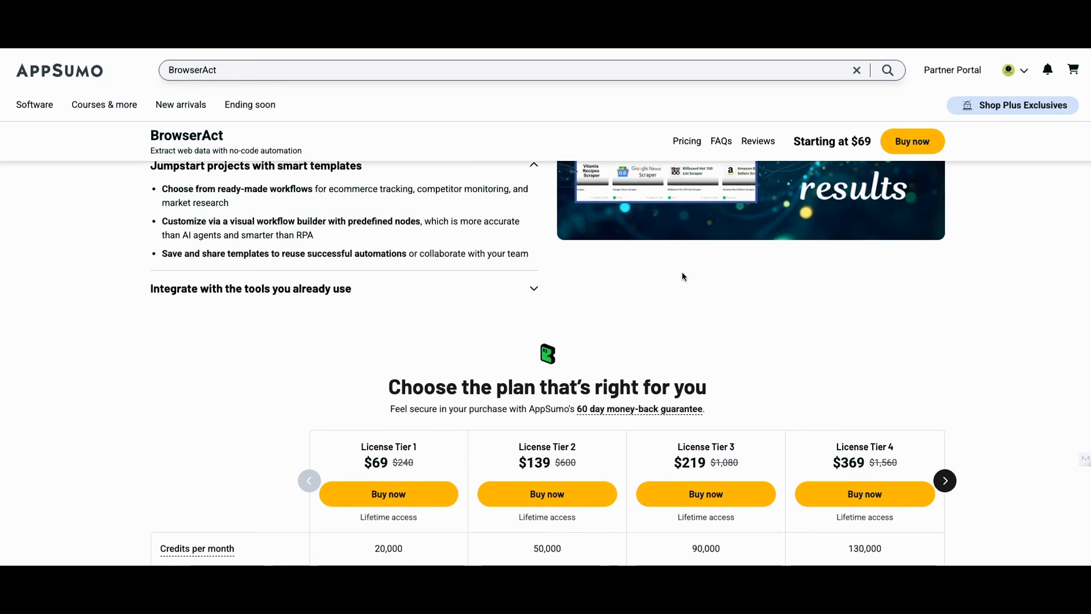
Step: Expand the "Integrate with the tools you already use" section and read its app connections, export formats and workflow automation points
scroll(684, 277, "down", 1)
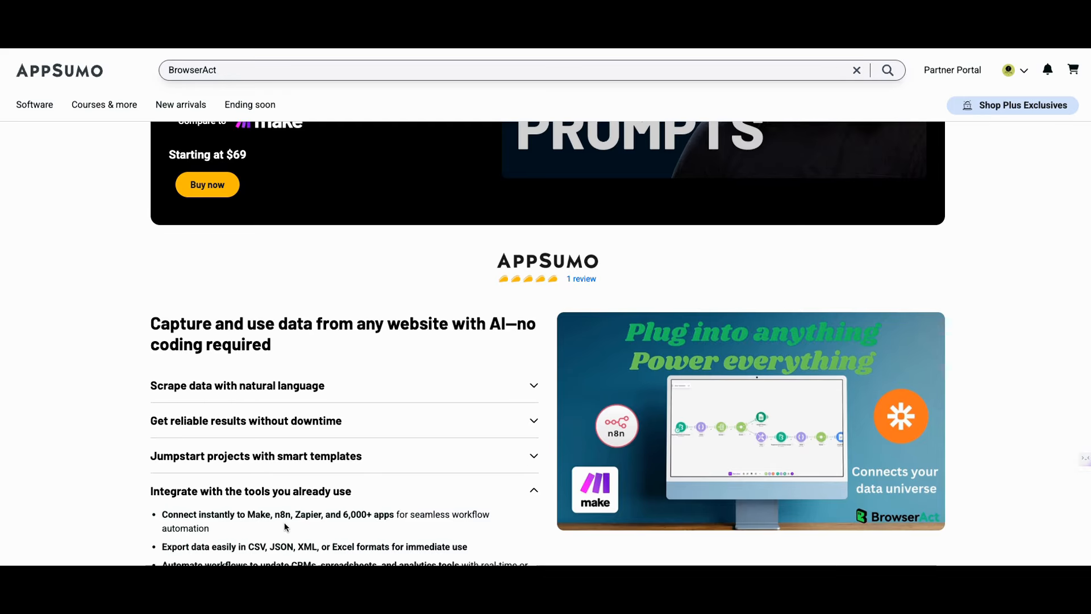
scroll(286, 527, "down", 1)
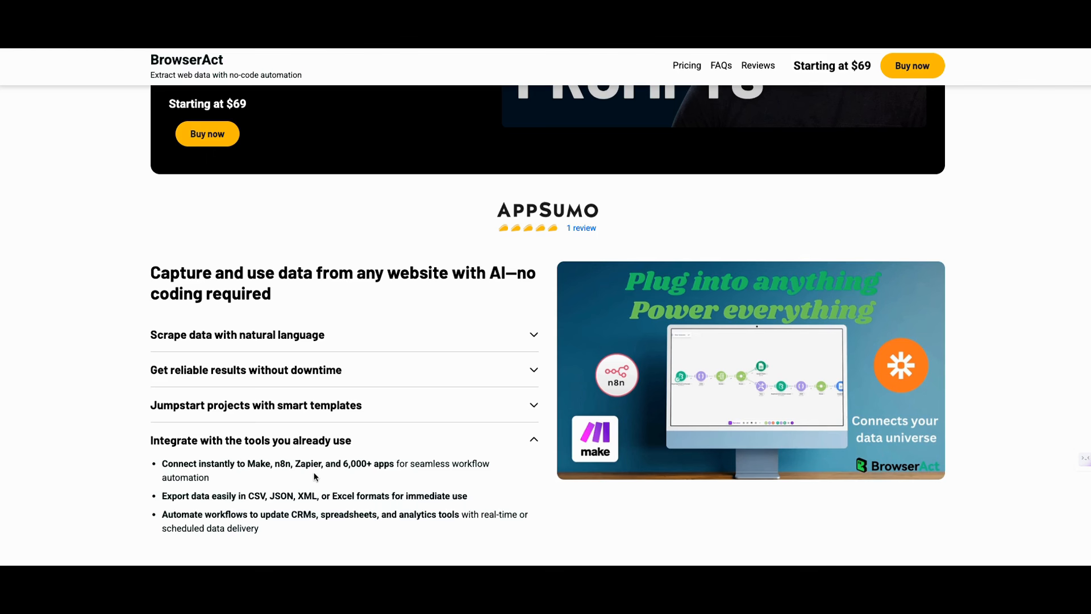
scroll(391, 487, "down", 1)
scroll(392, 487, "down", 4)
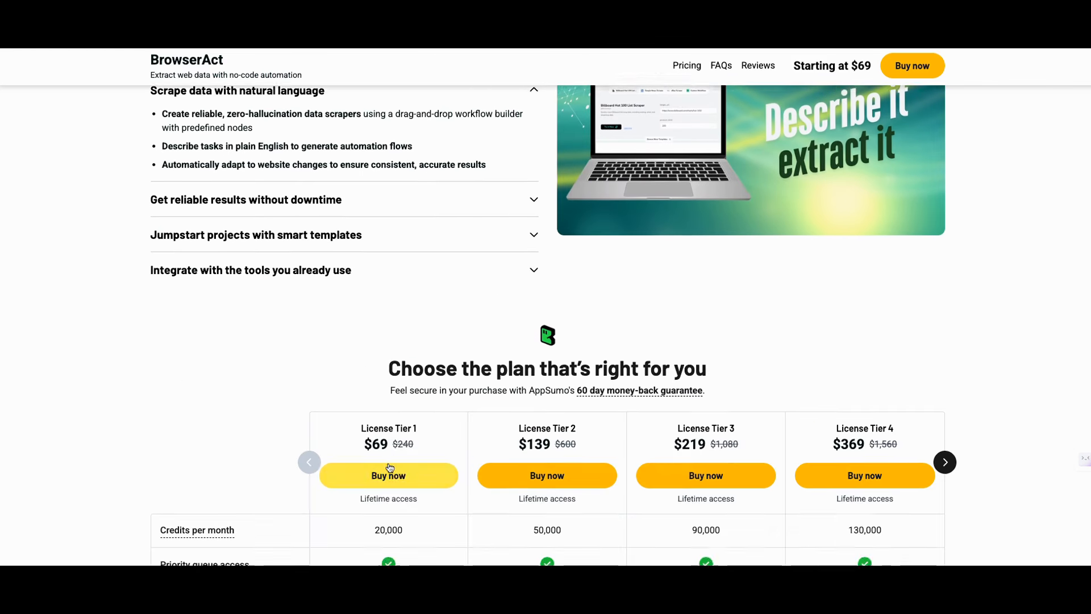
left_click(291, 272)
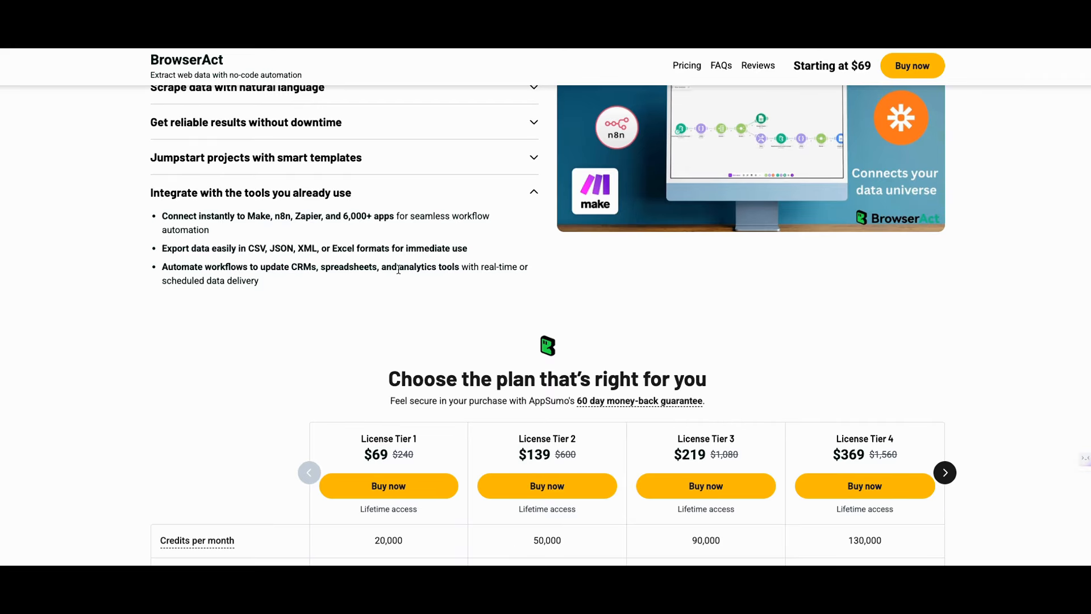
scroll(433, 279, "up", 6)
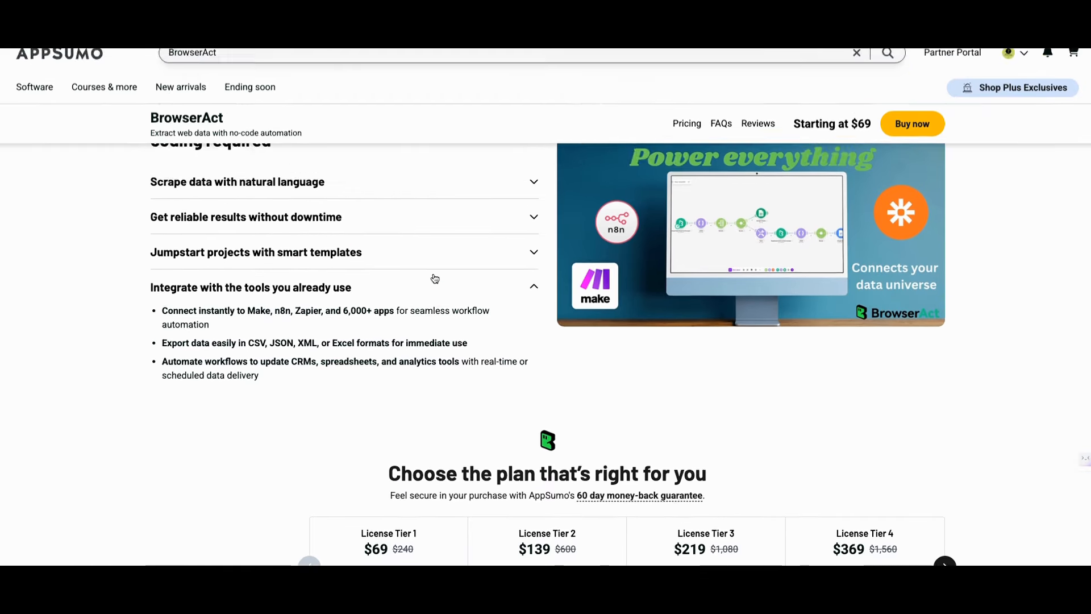
scroll(367, 348, "down", 2)
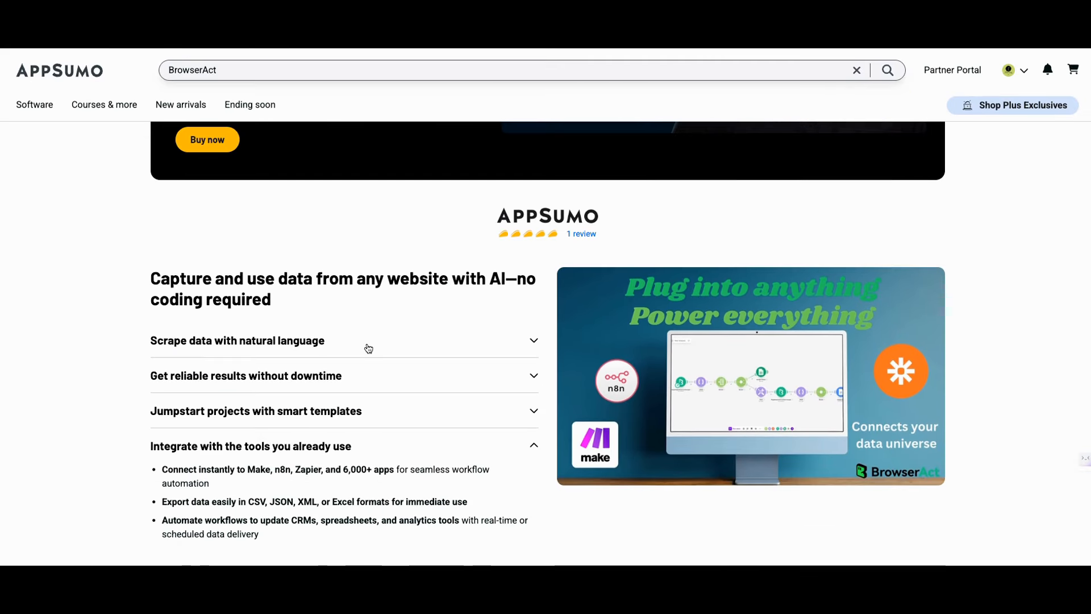